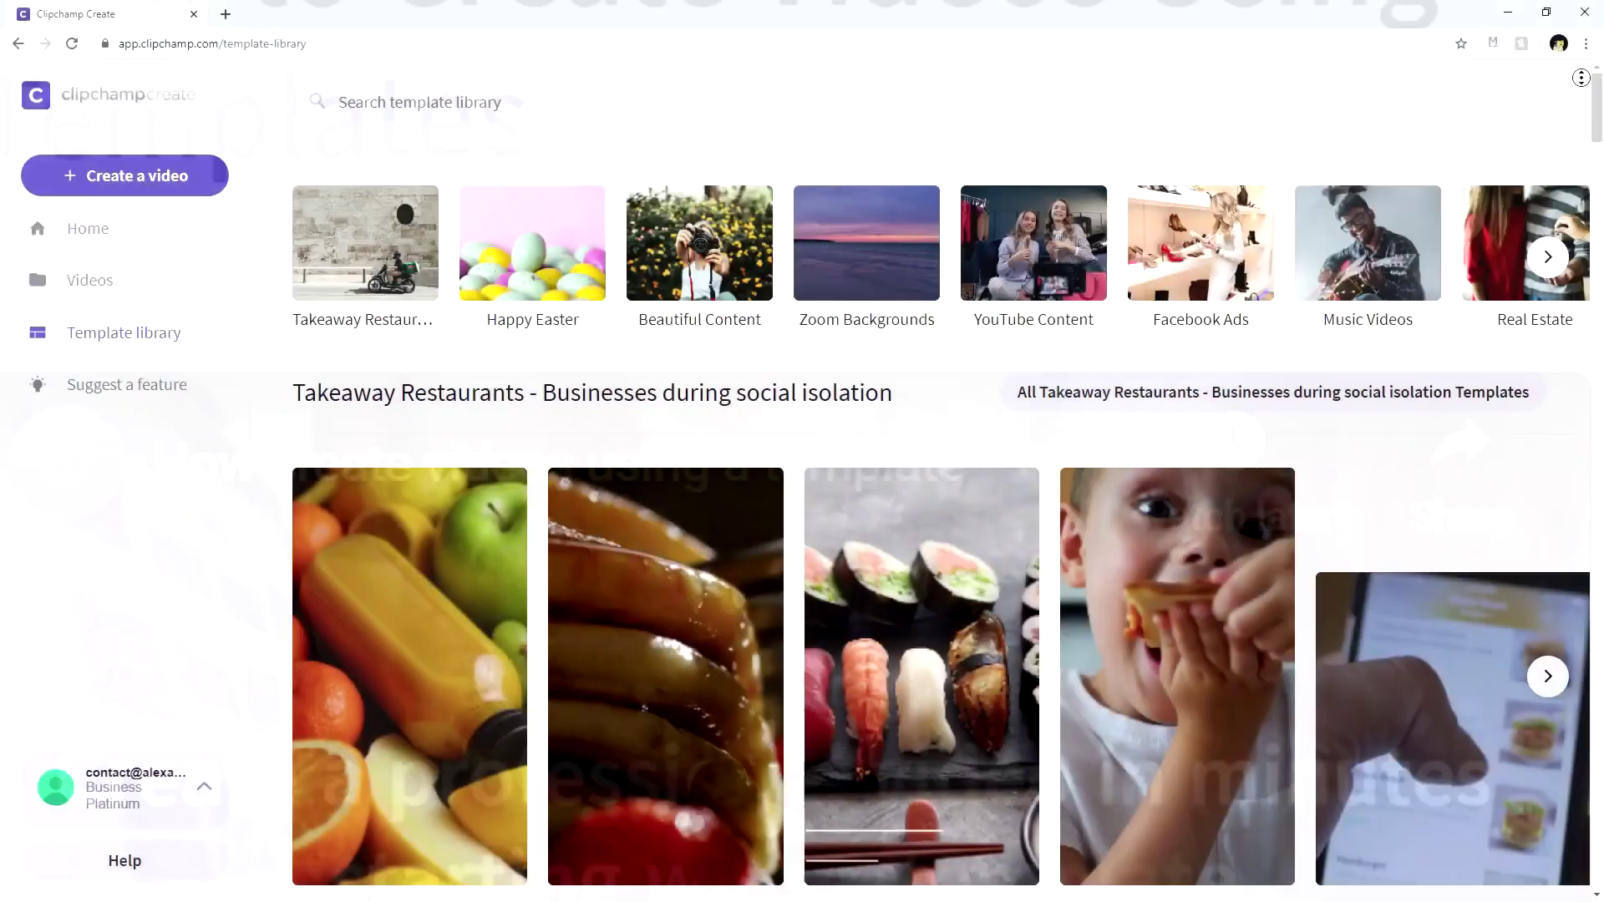
Scroll down the template library to the Promote your Sale row
scroll(35, 263, down, 3)
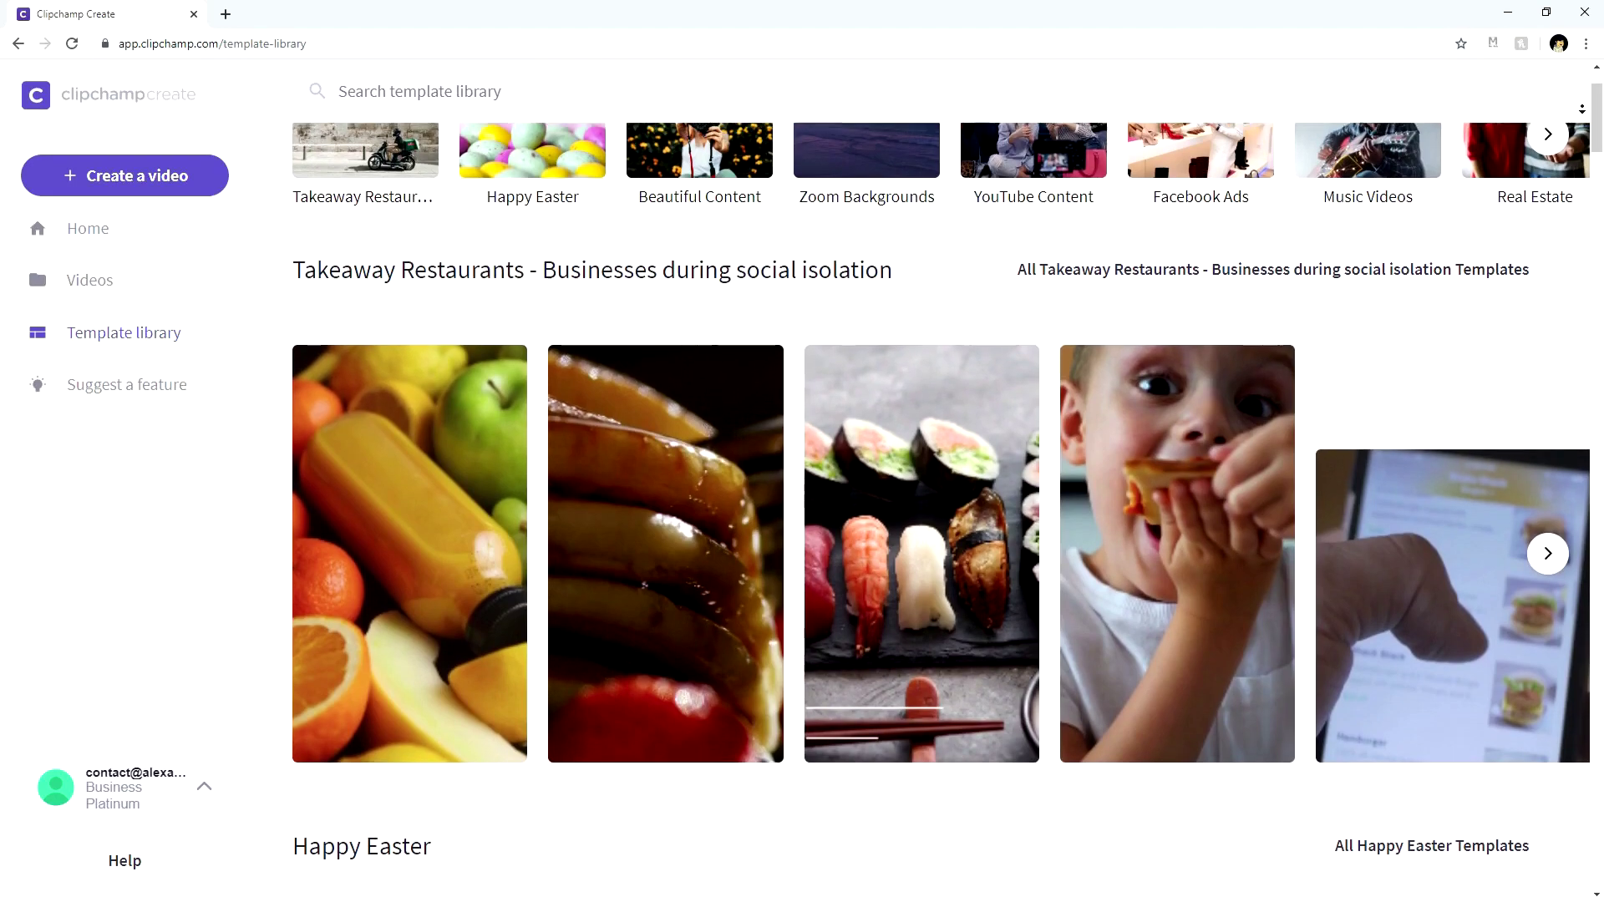
scroll(35, 263, down, 2)
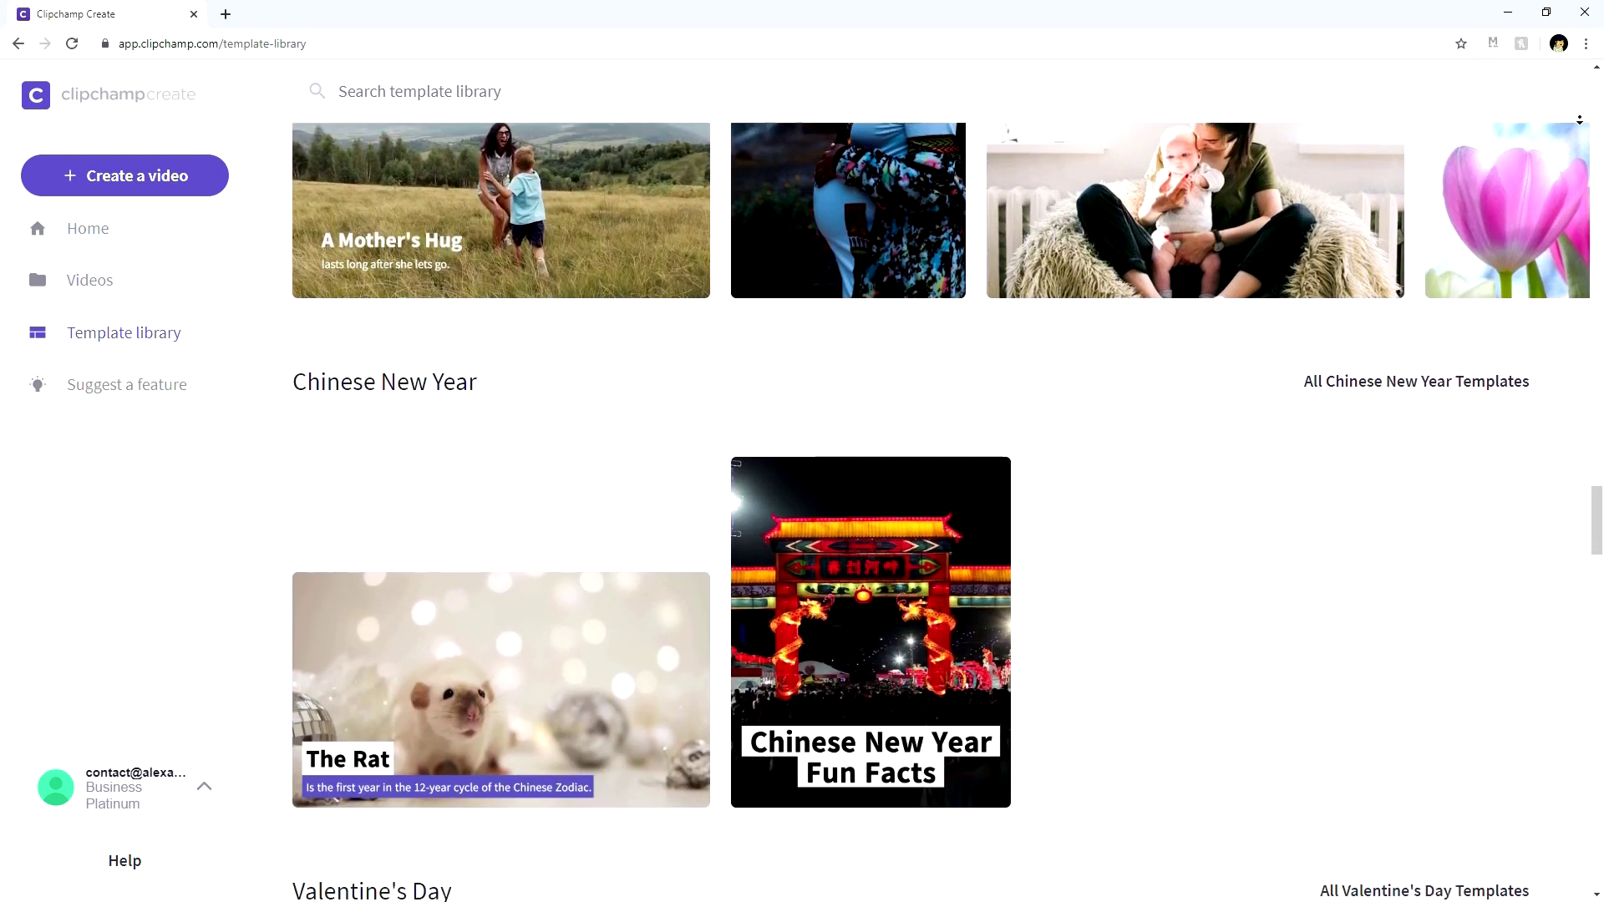
scroll(1580, 120, down, 4)
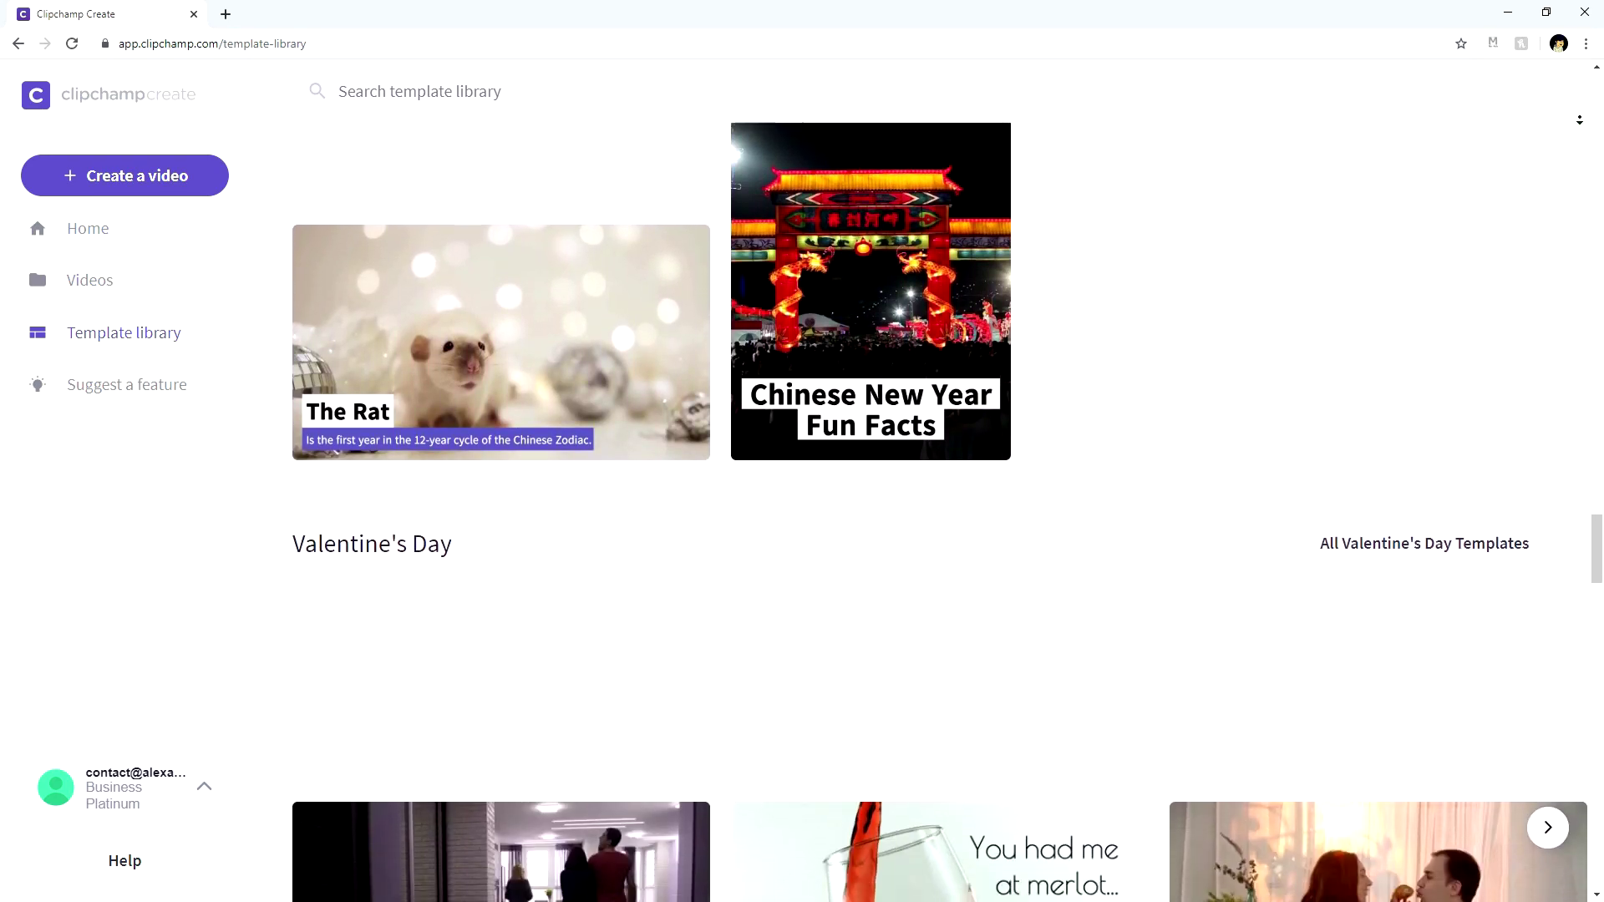
scroll(1580, 119, down, 5)
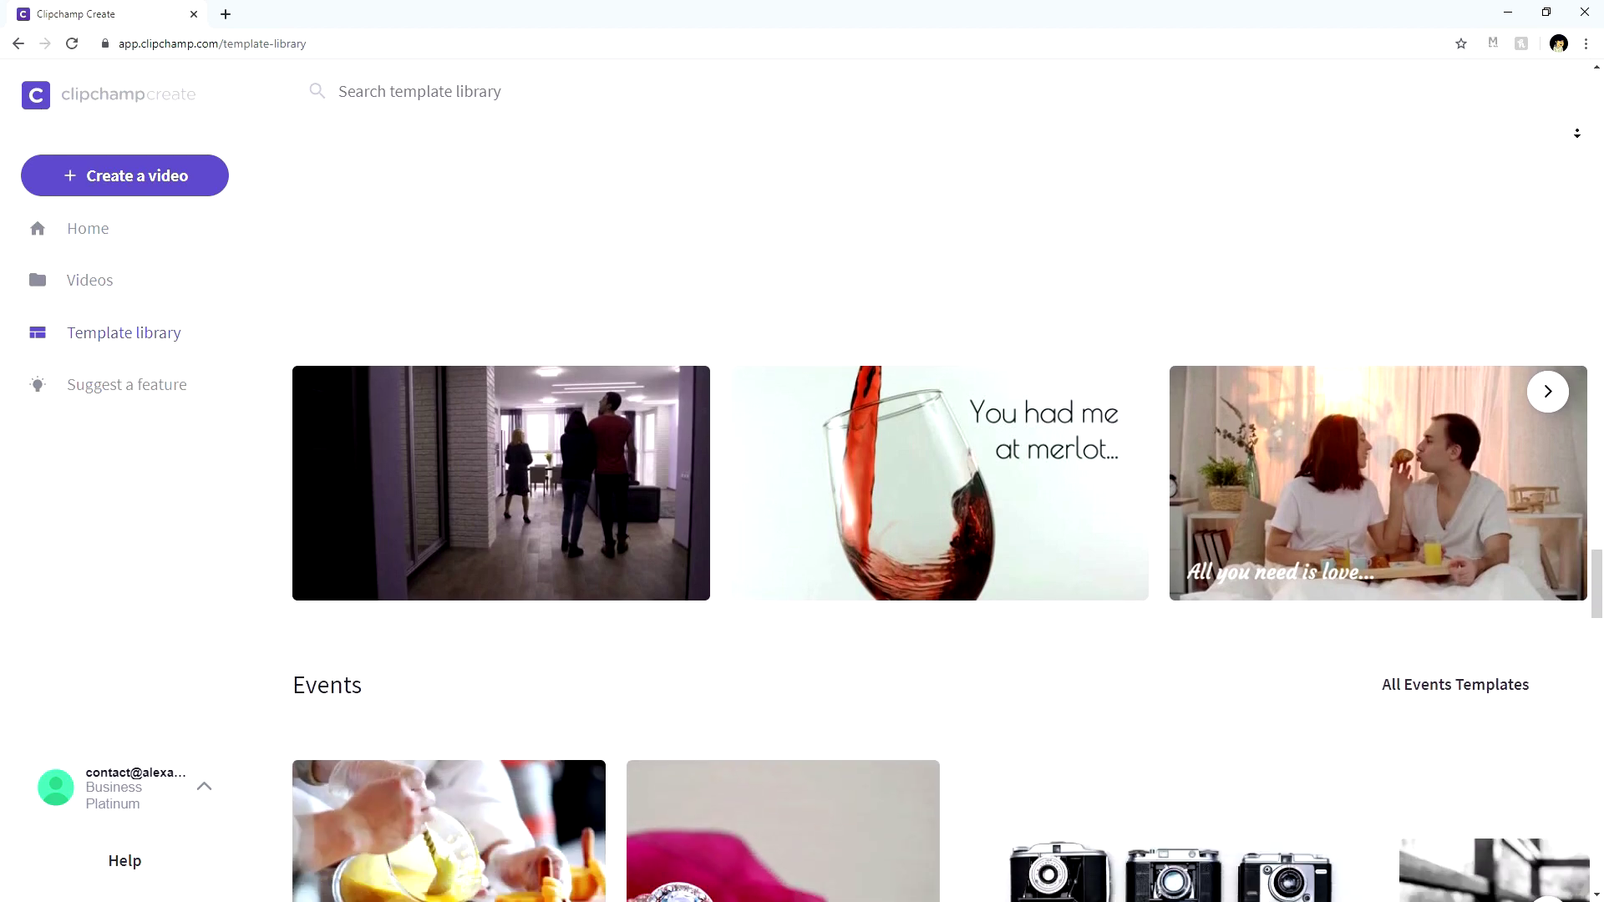
scroll(1577, 133, down, 6)
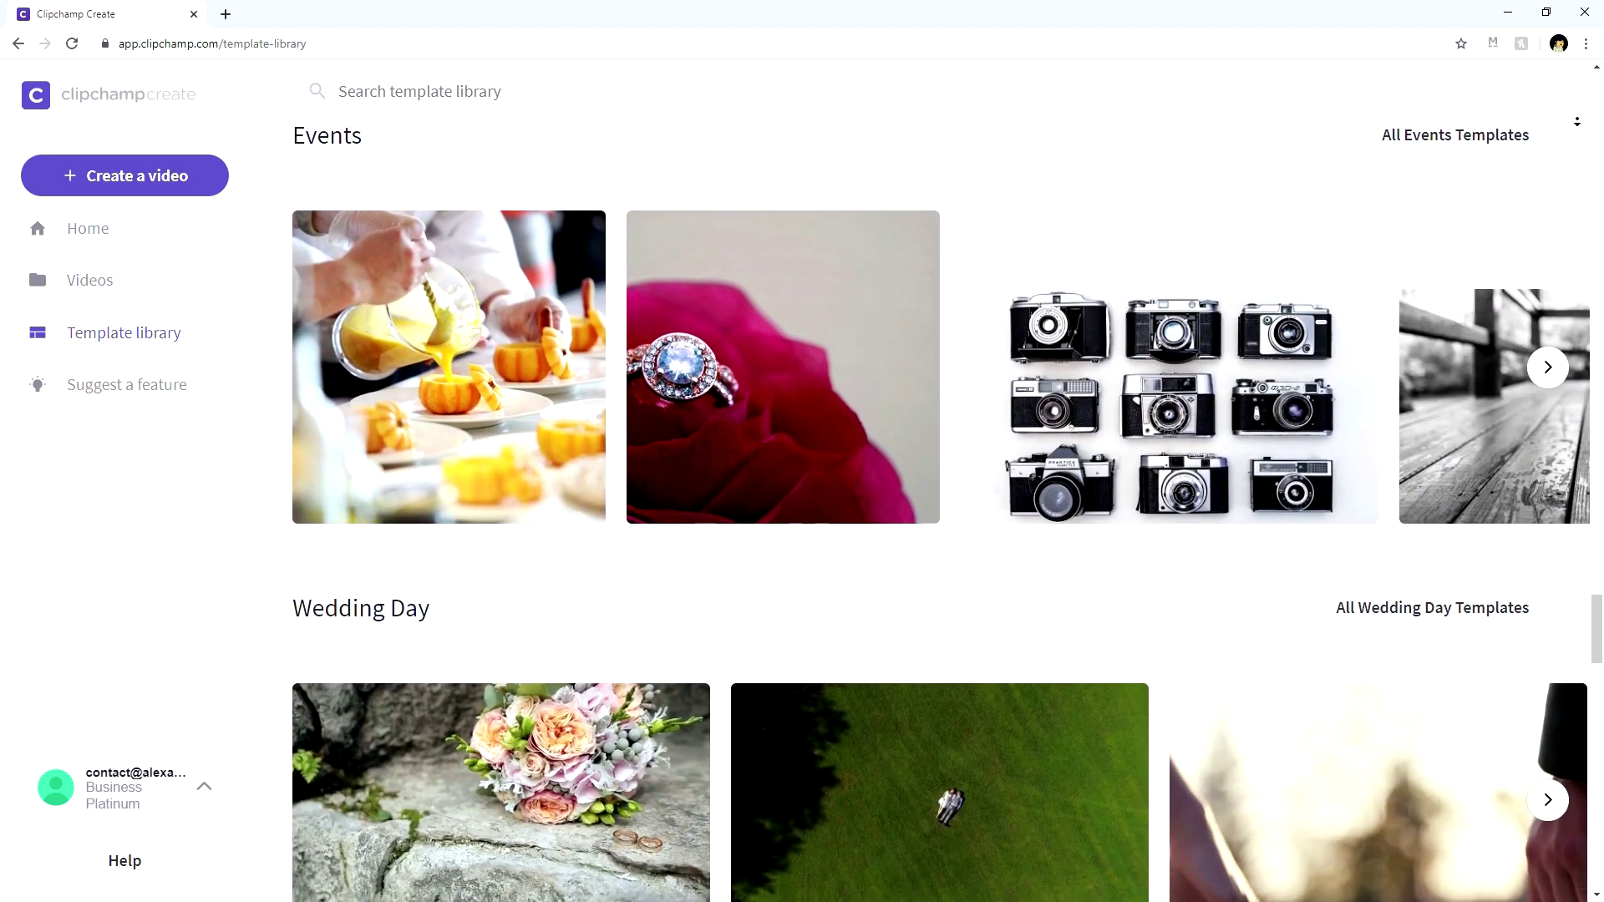
scroll(1578, 121, down, 4)
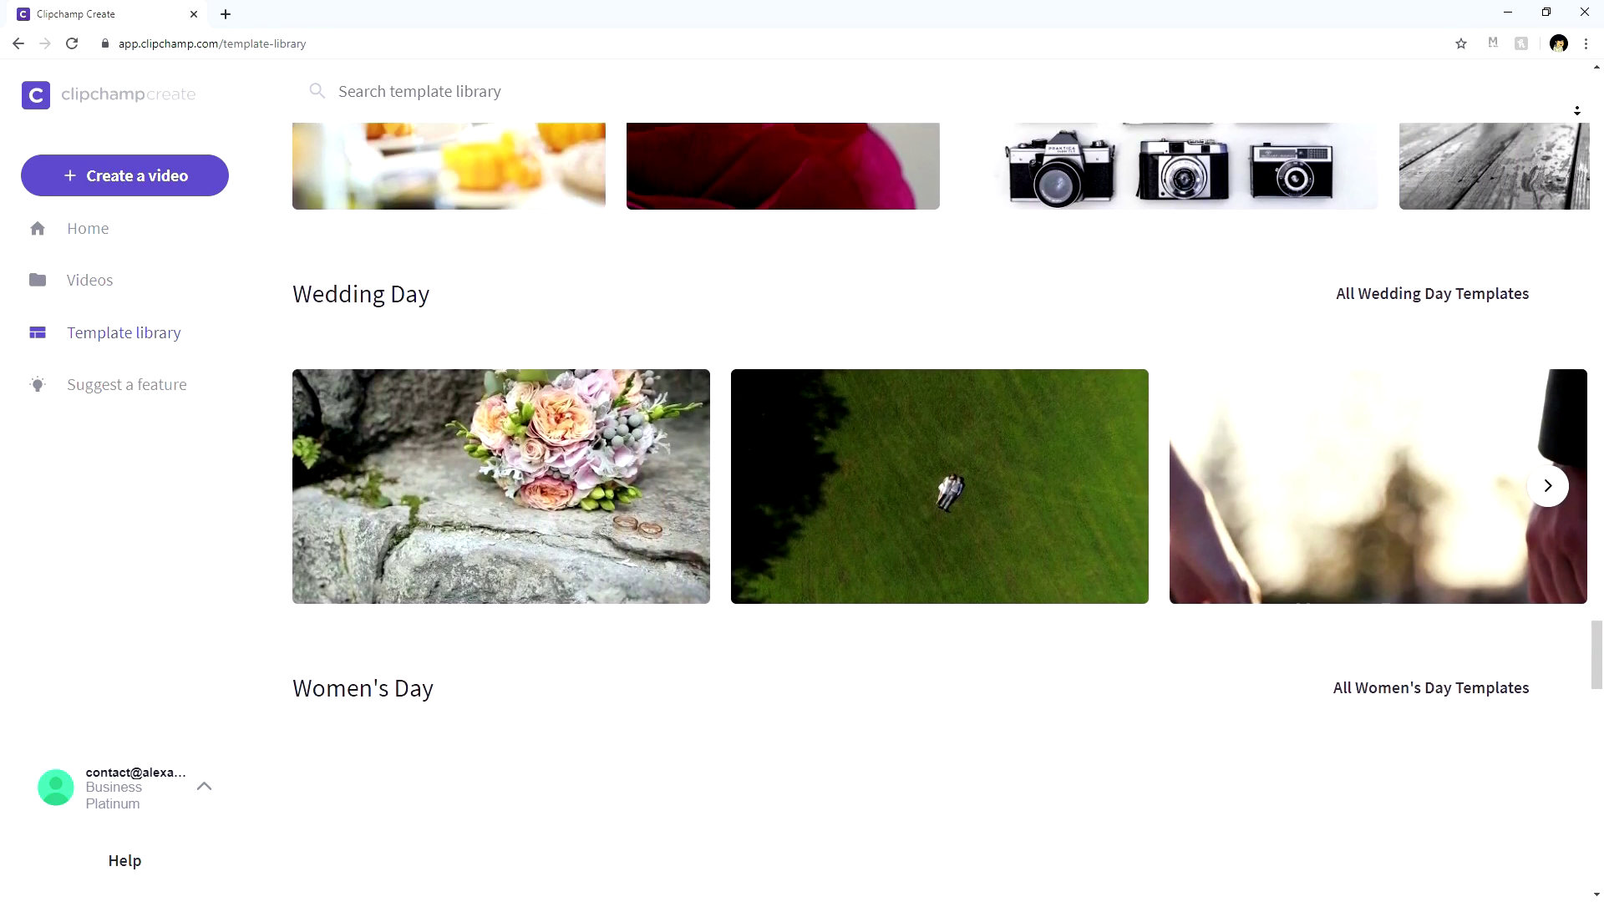
scroll(1577, 112, down, 4)
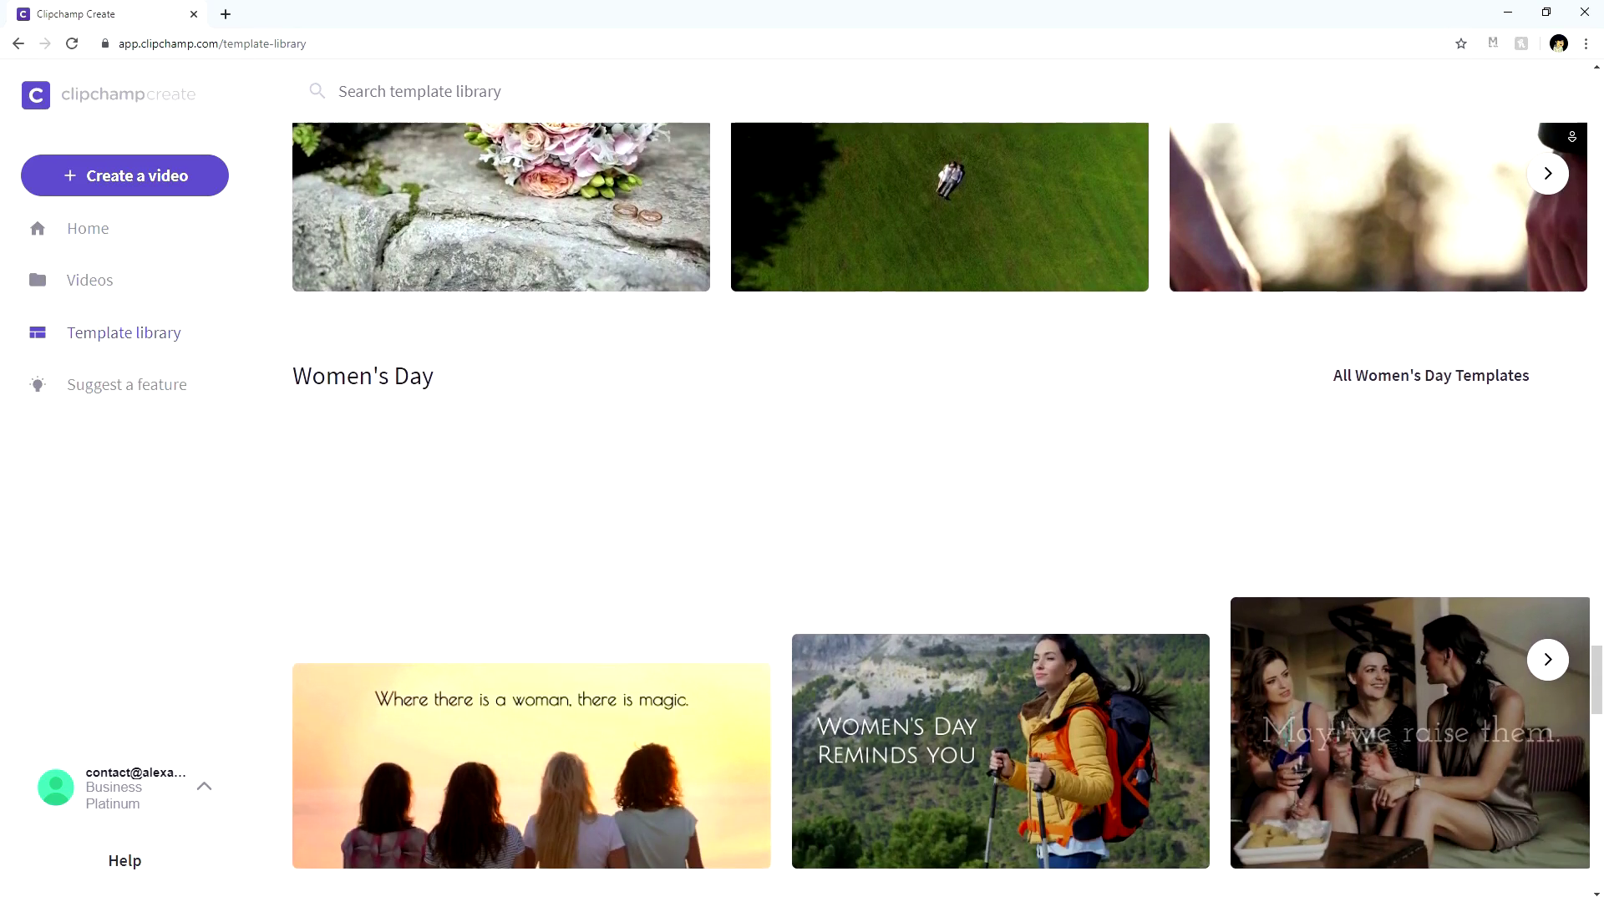
scroll(1560, 416, down, 15)
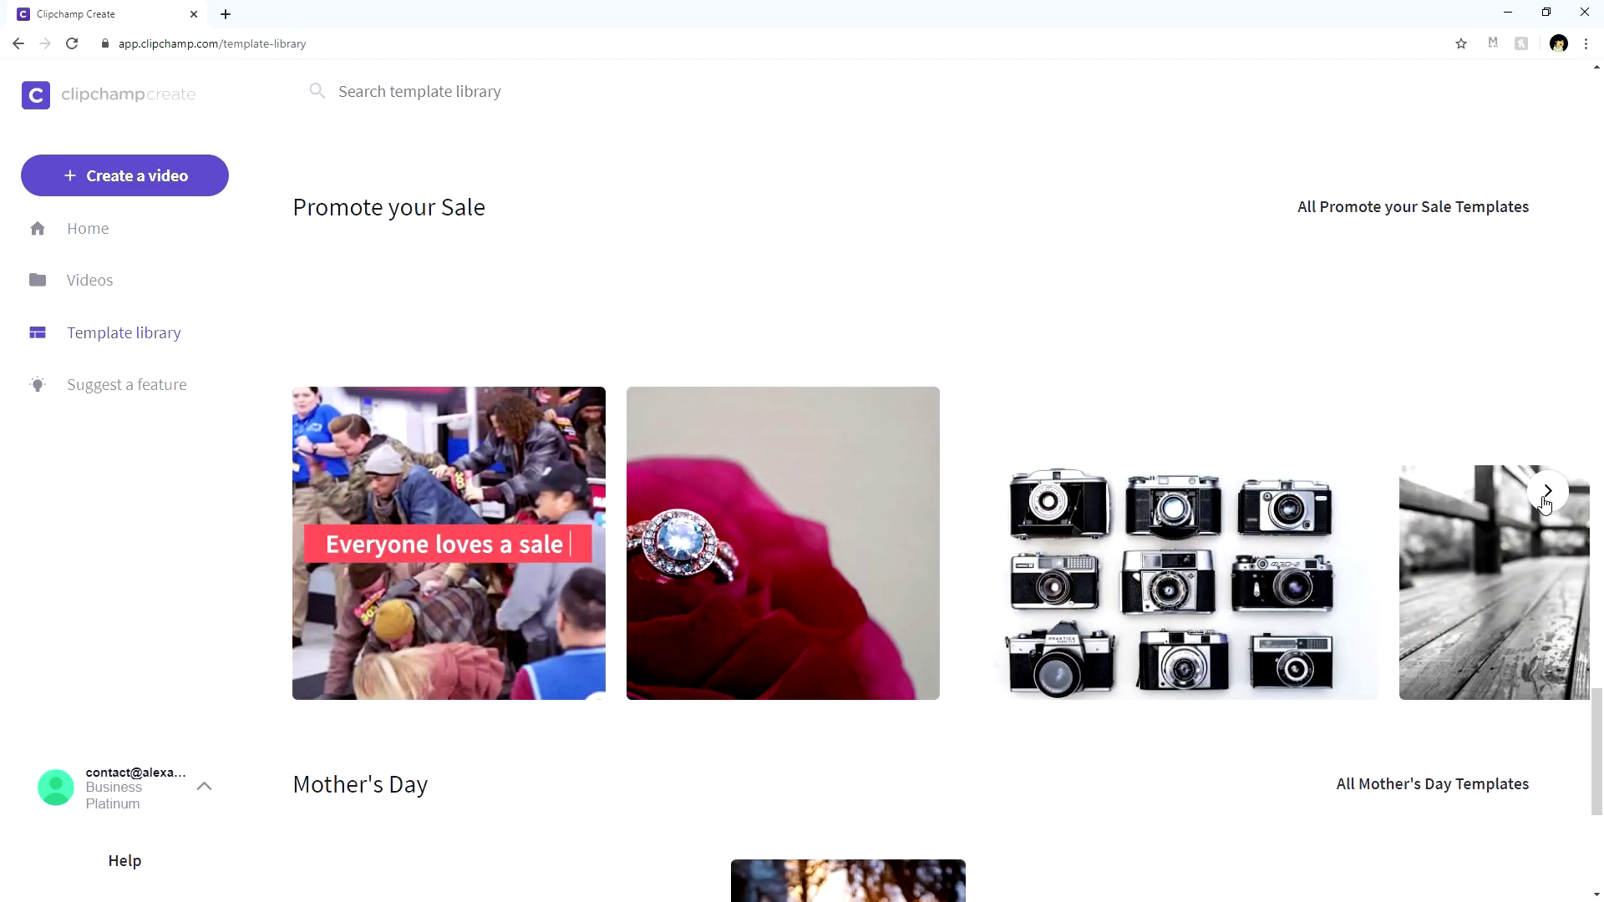
Page through the Promote your Sale templates to the last ones, reaching Jewellery Store
click(1547, 498)
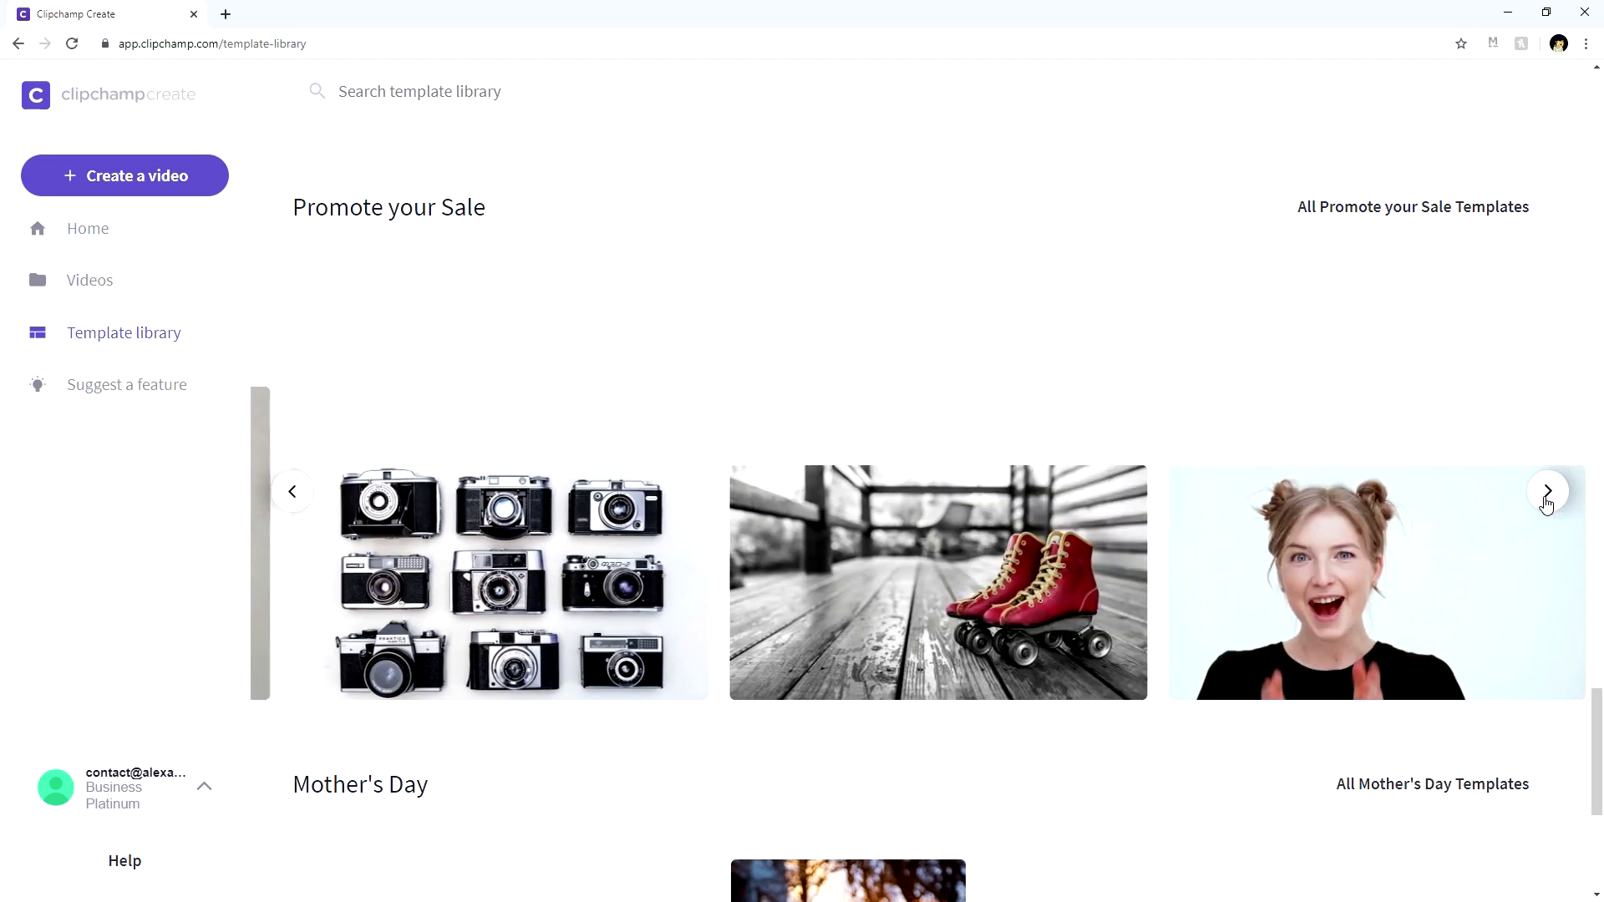
click(1547, 495)
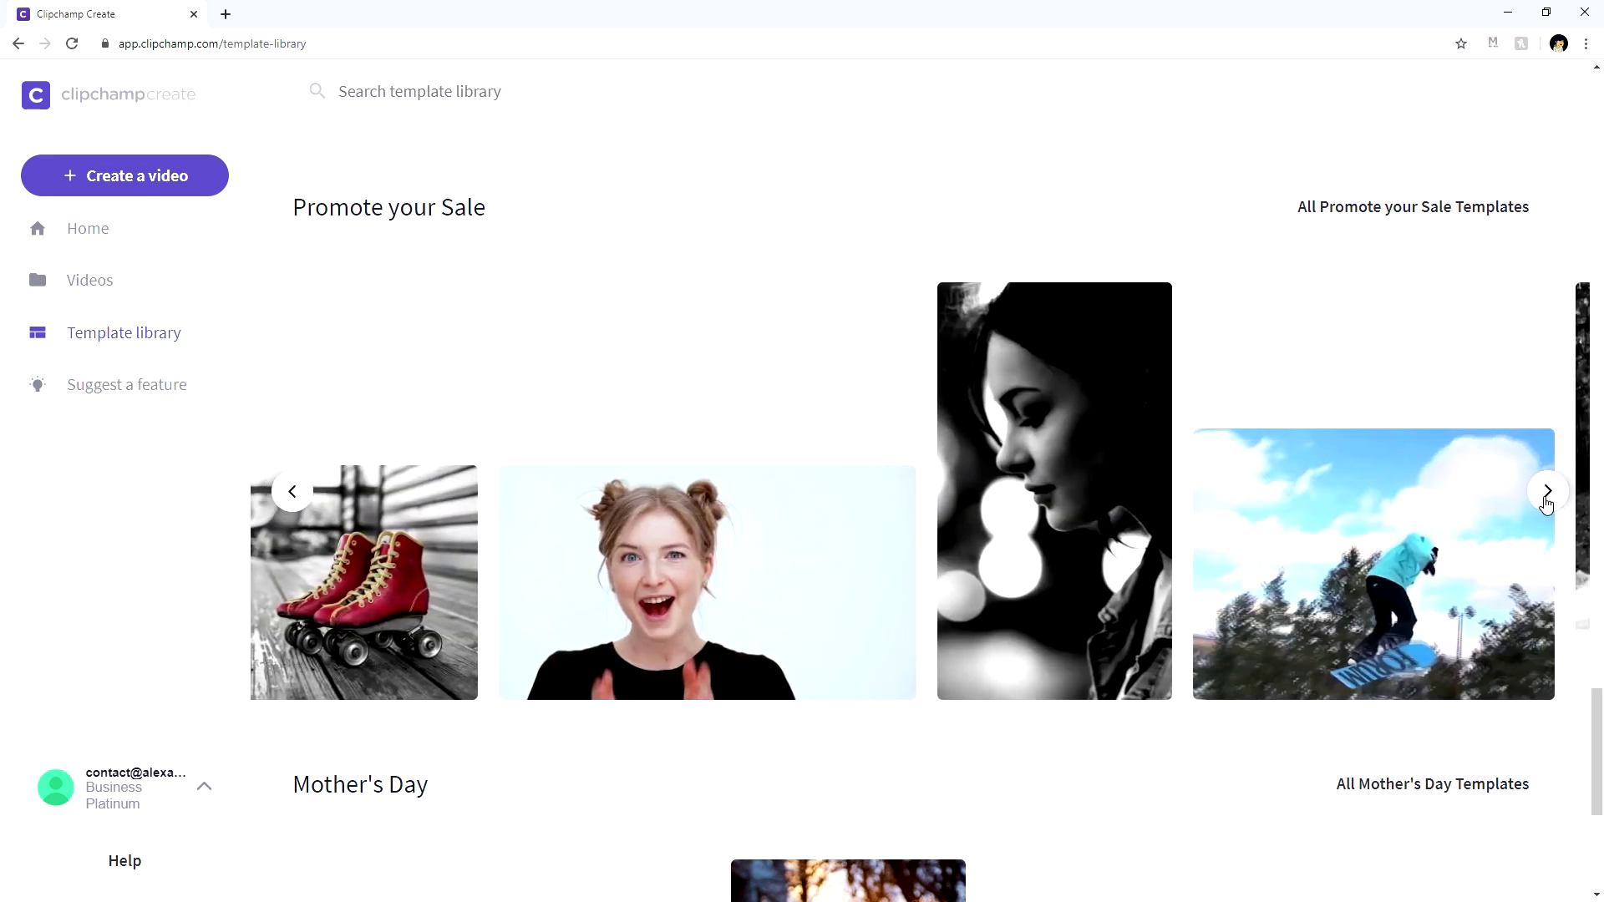
click(1547, 495)
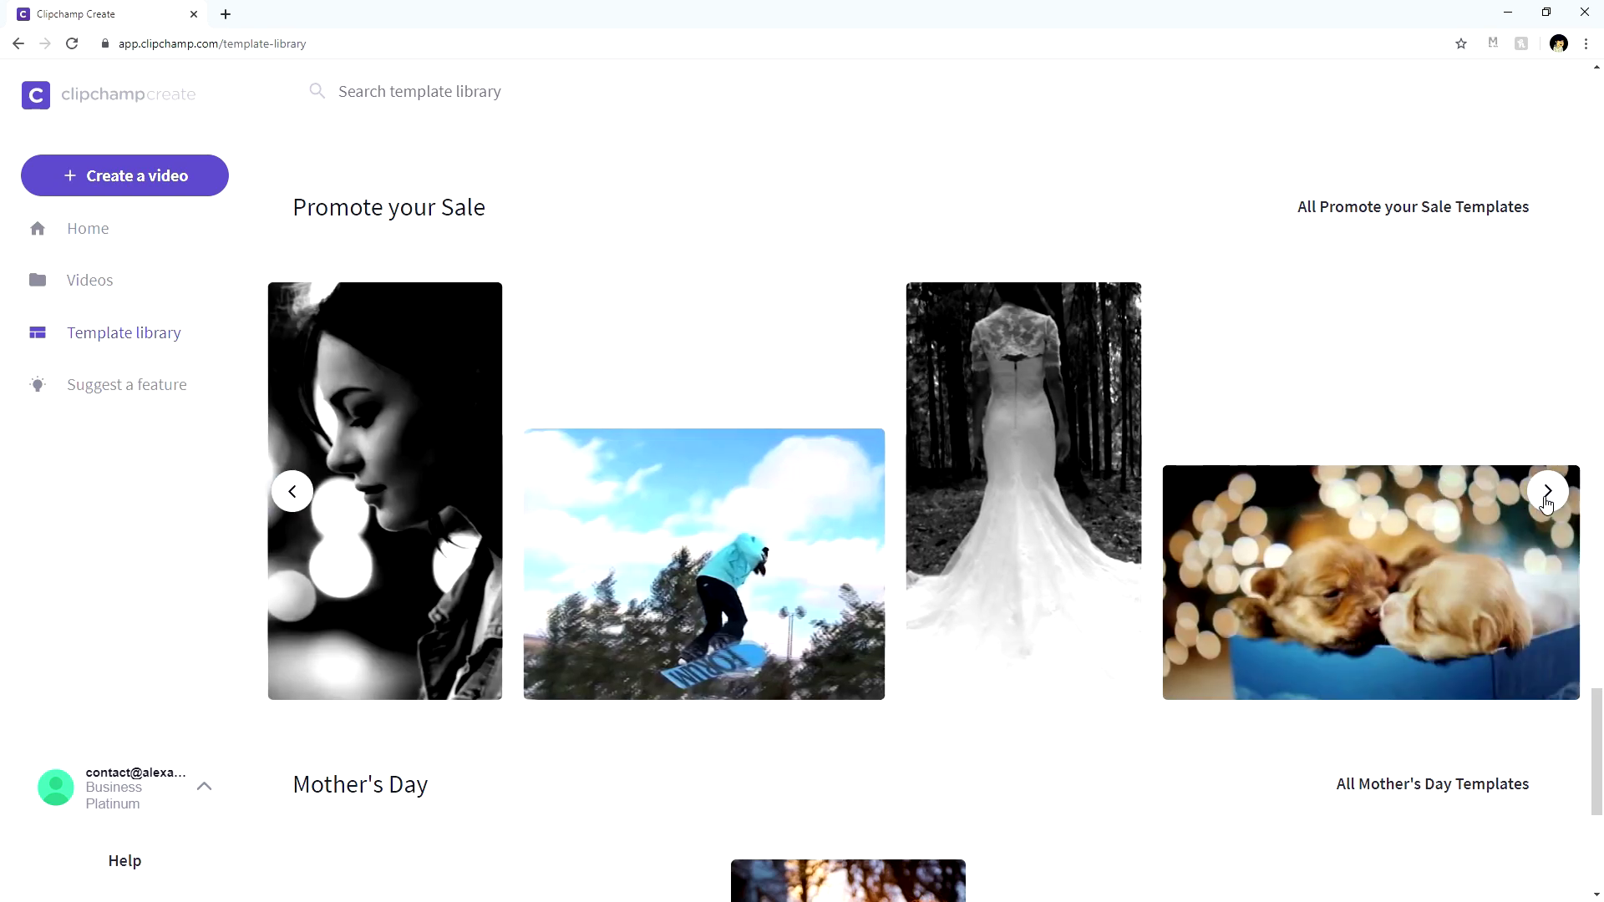
click(1546, 495)
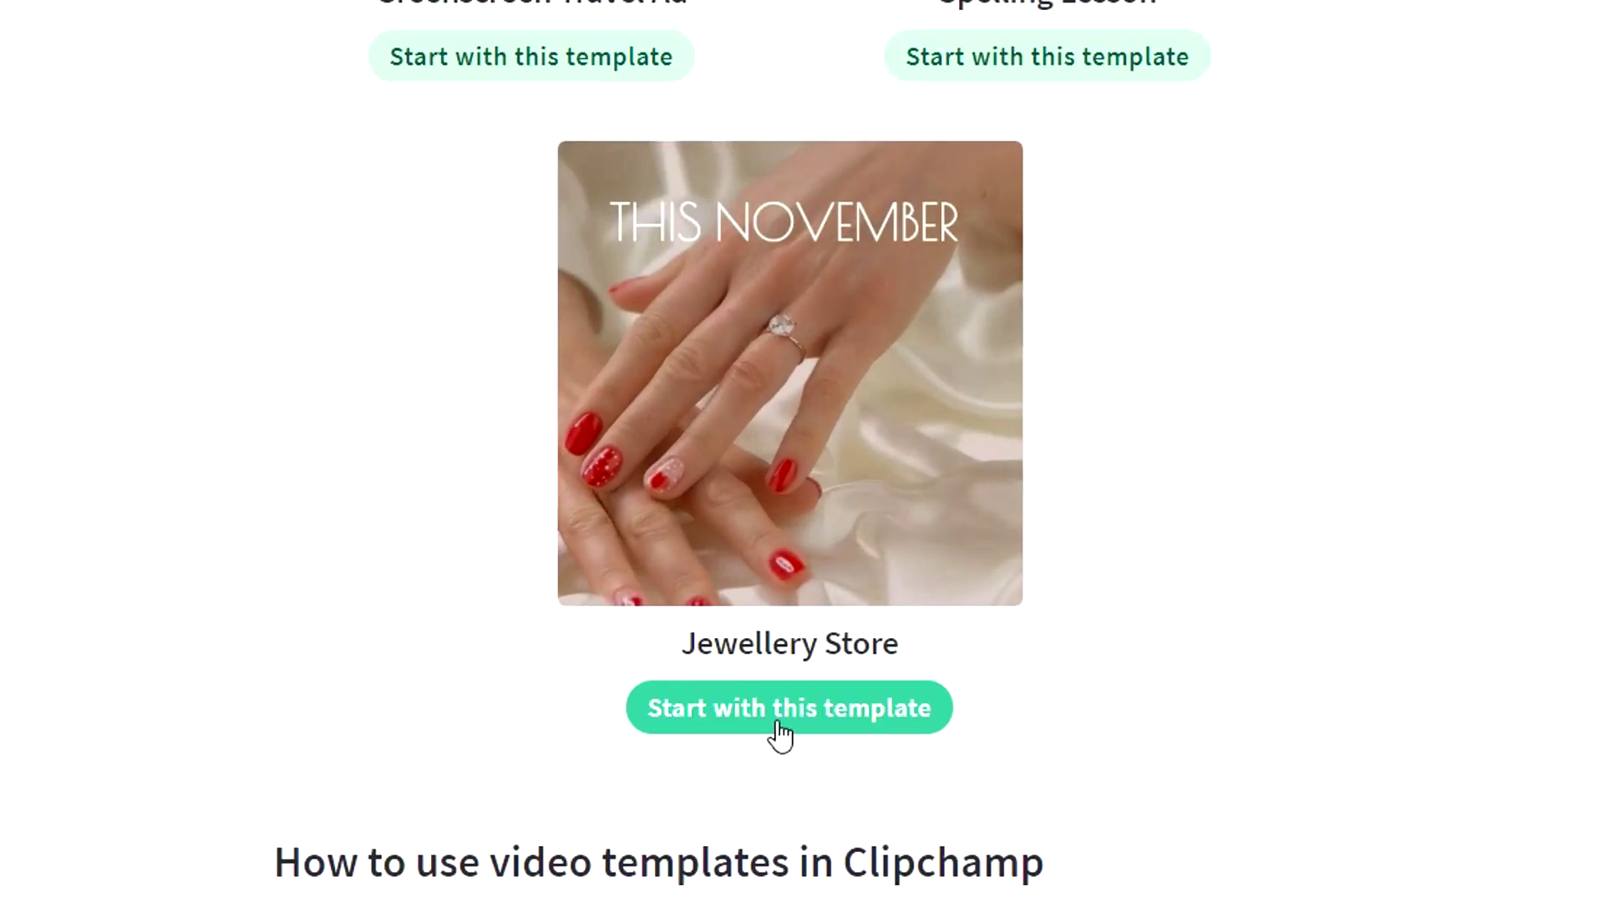
Start a project from the Jewellery Store template, skip the tour, and preview it
click(727, 572)
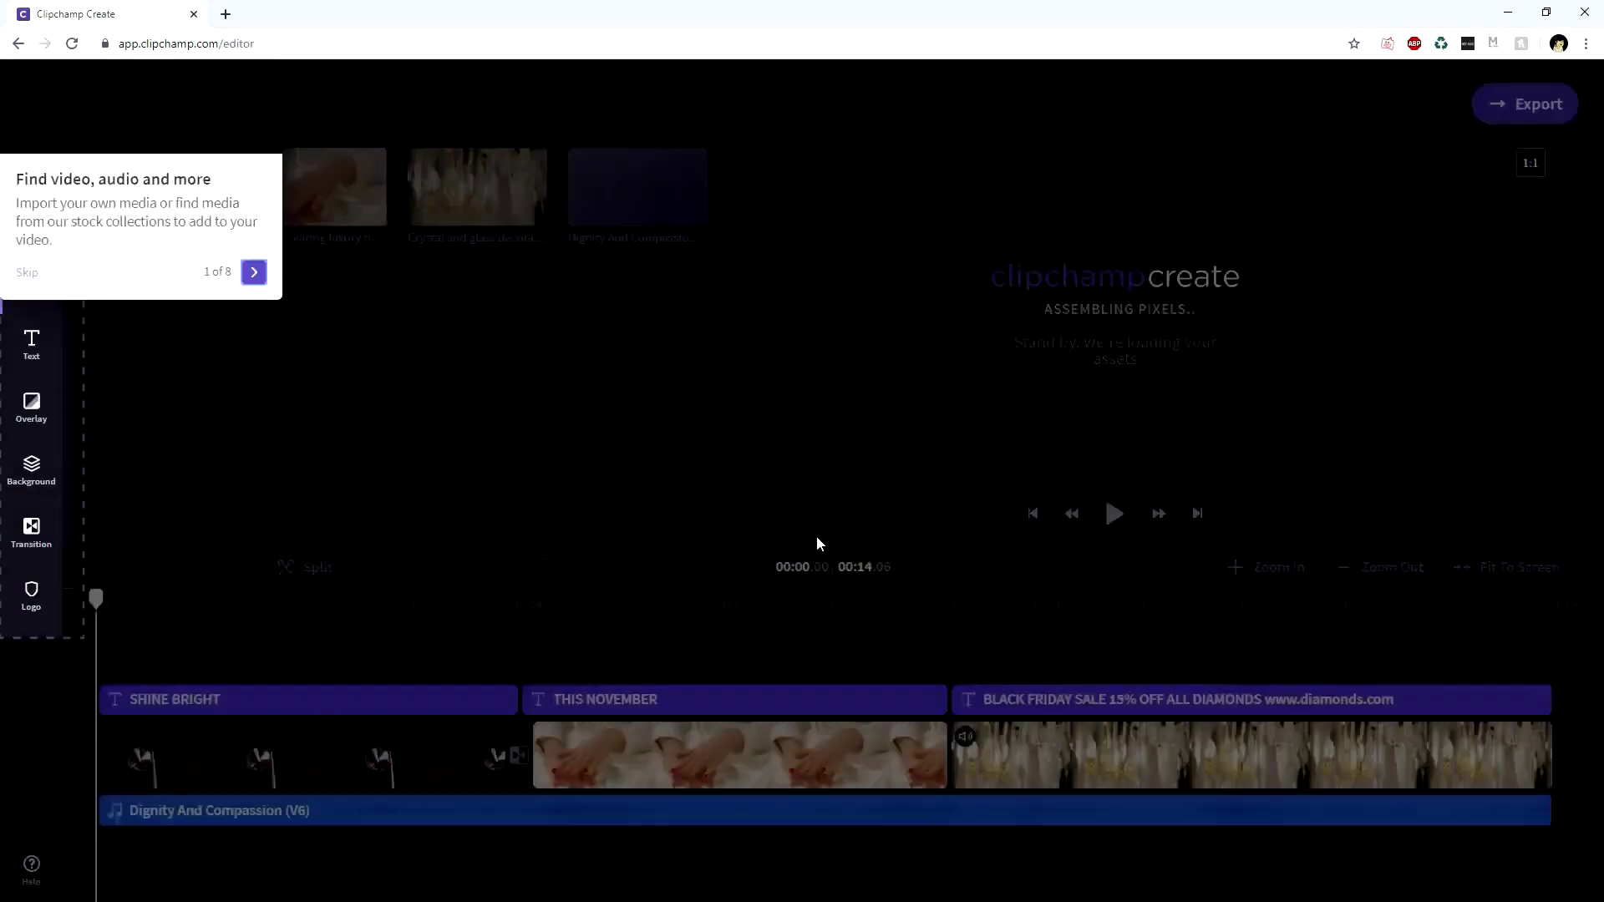
click(712, 359)
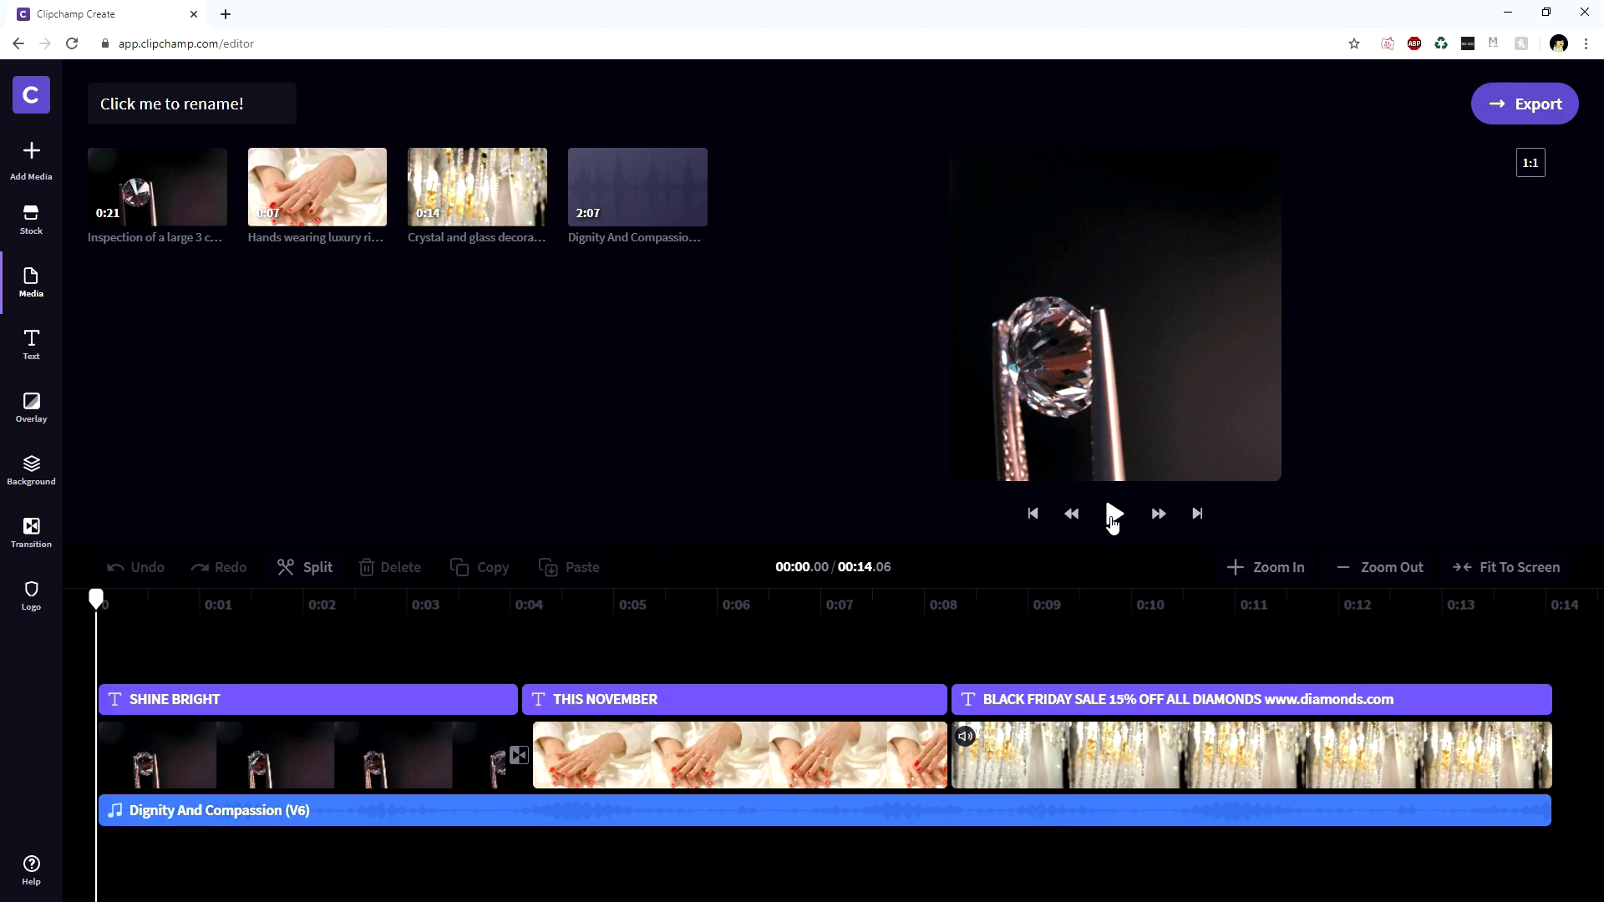
click(1114, 514)
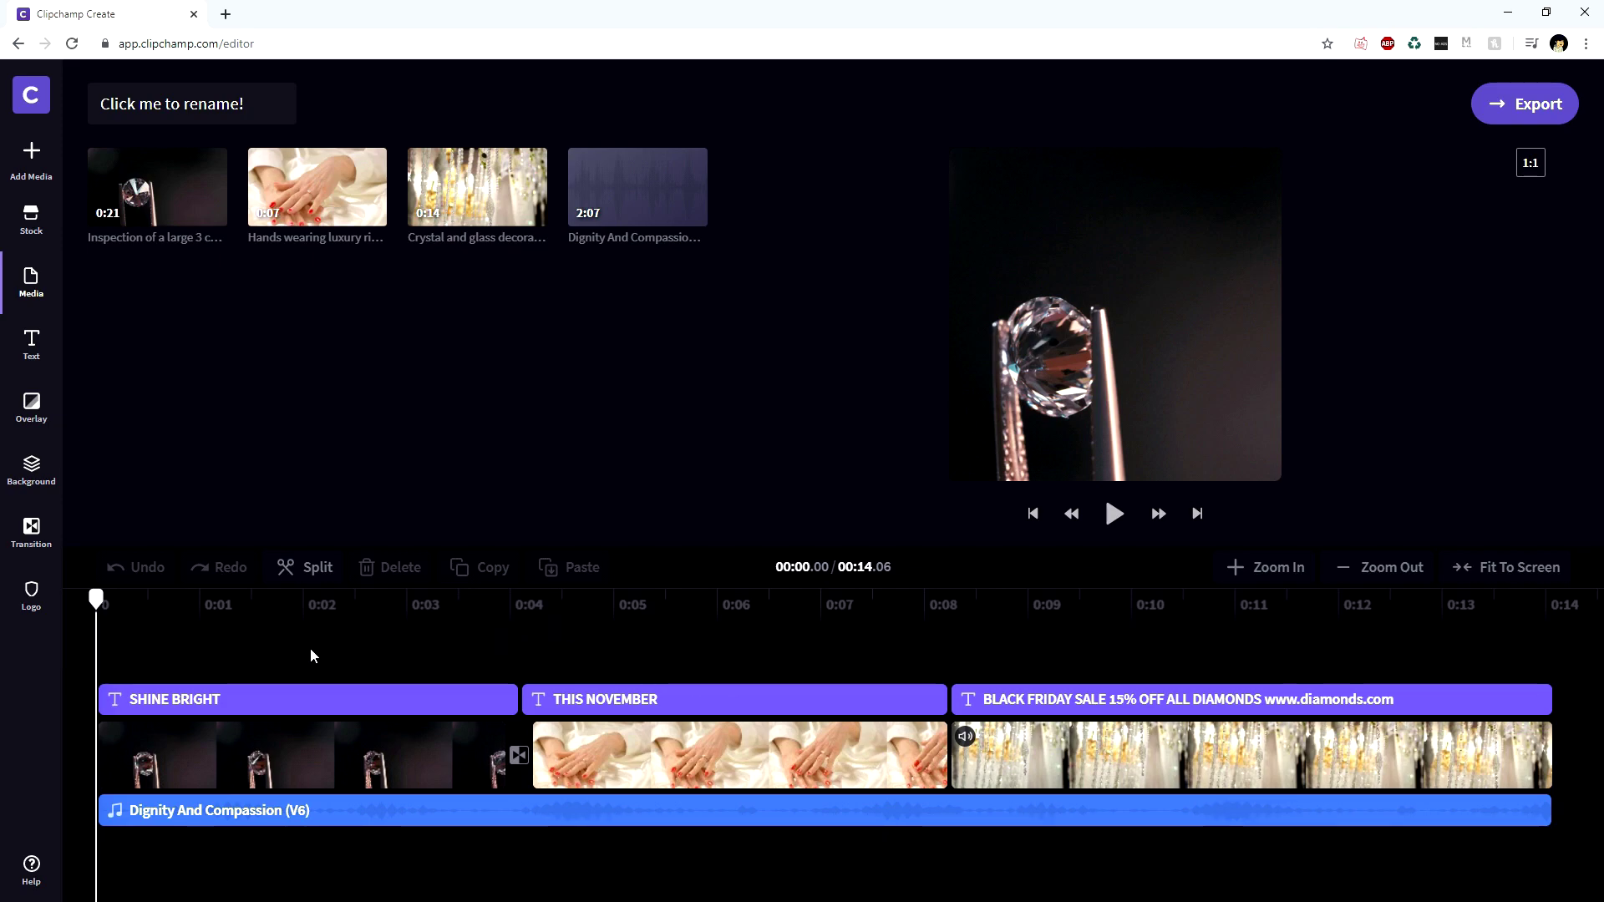
click(233, 654)
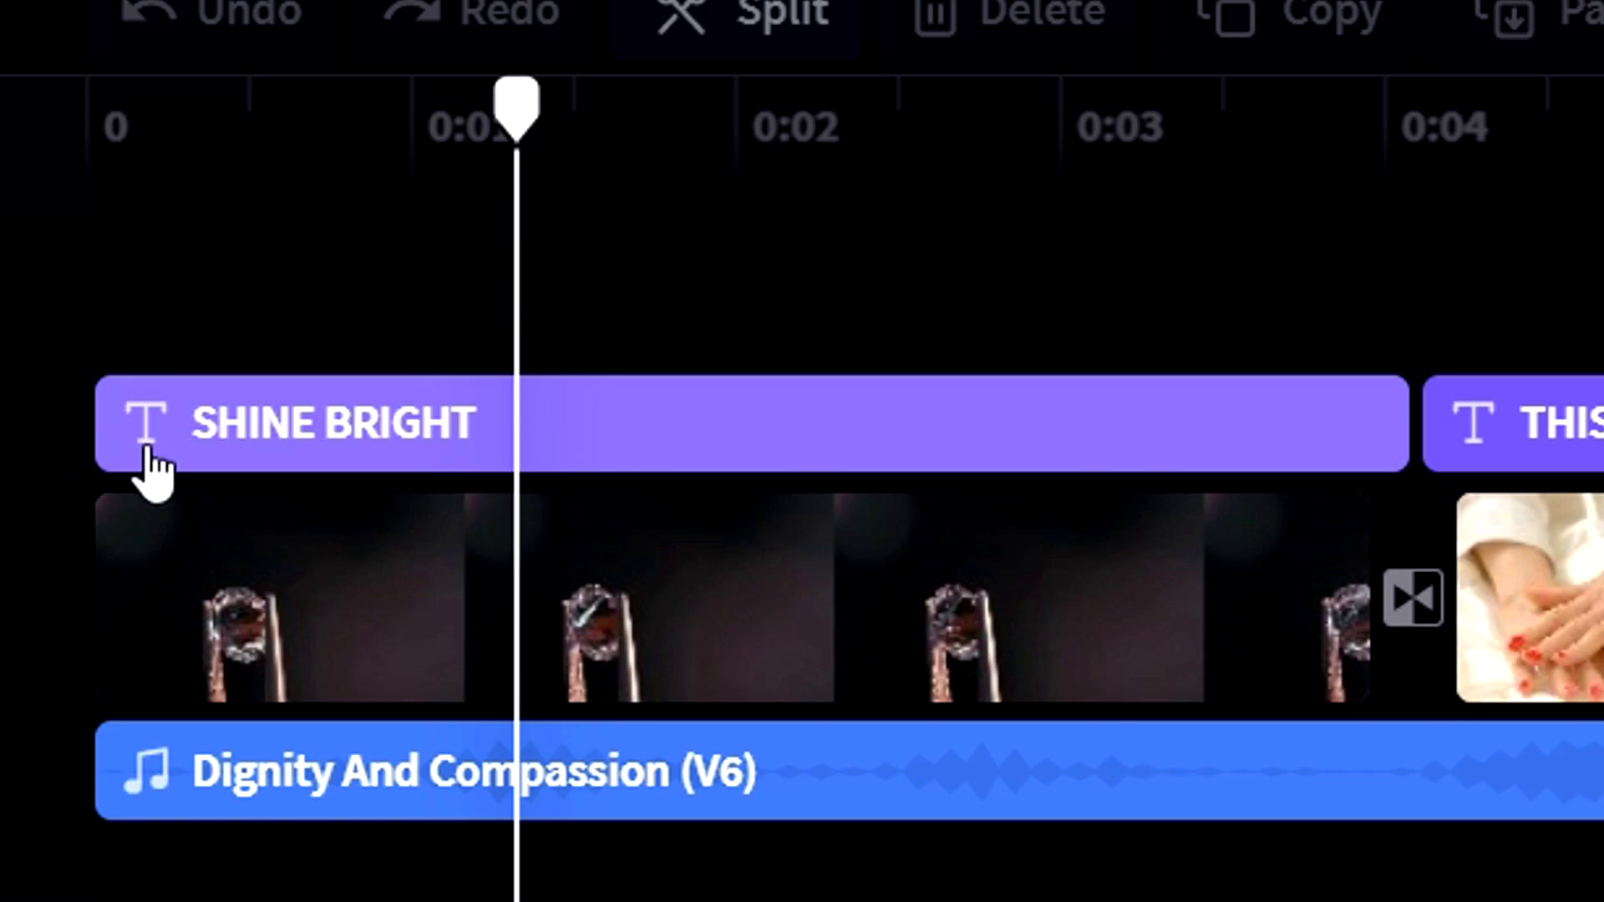
Replace SHINE BRIGHT with 'WHETHER IT'S A GIFT FOR YOU OR A LOVED ONE' and shrink it to fit
click(282, 451)
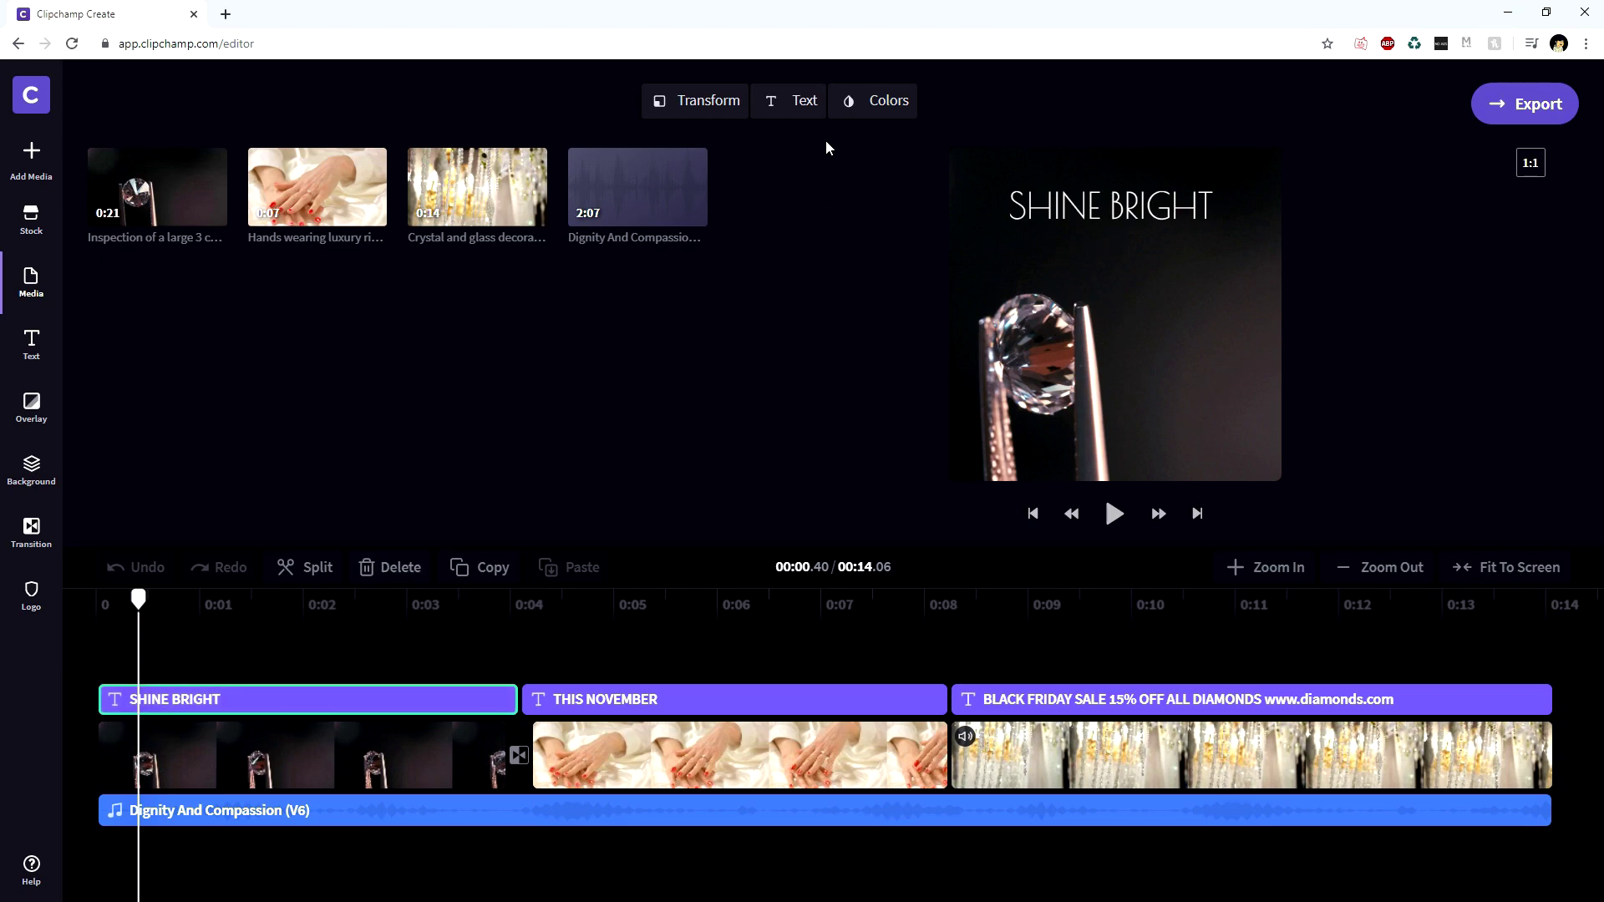
click(801, 101)
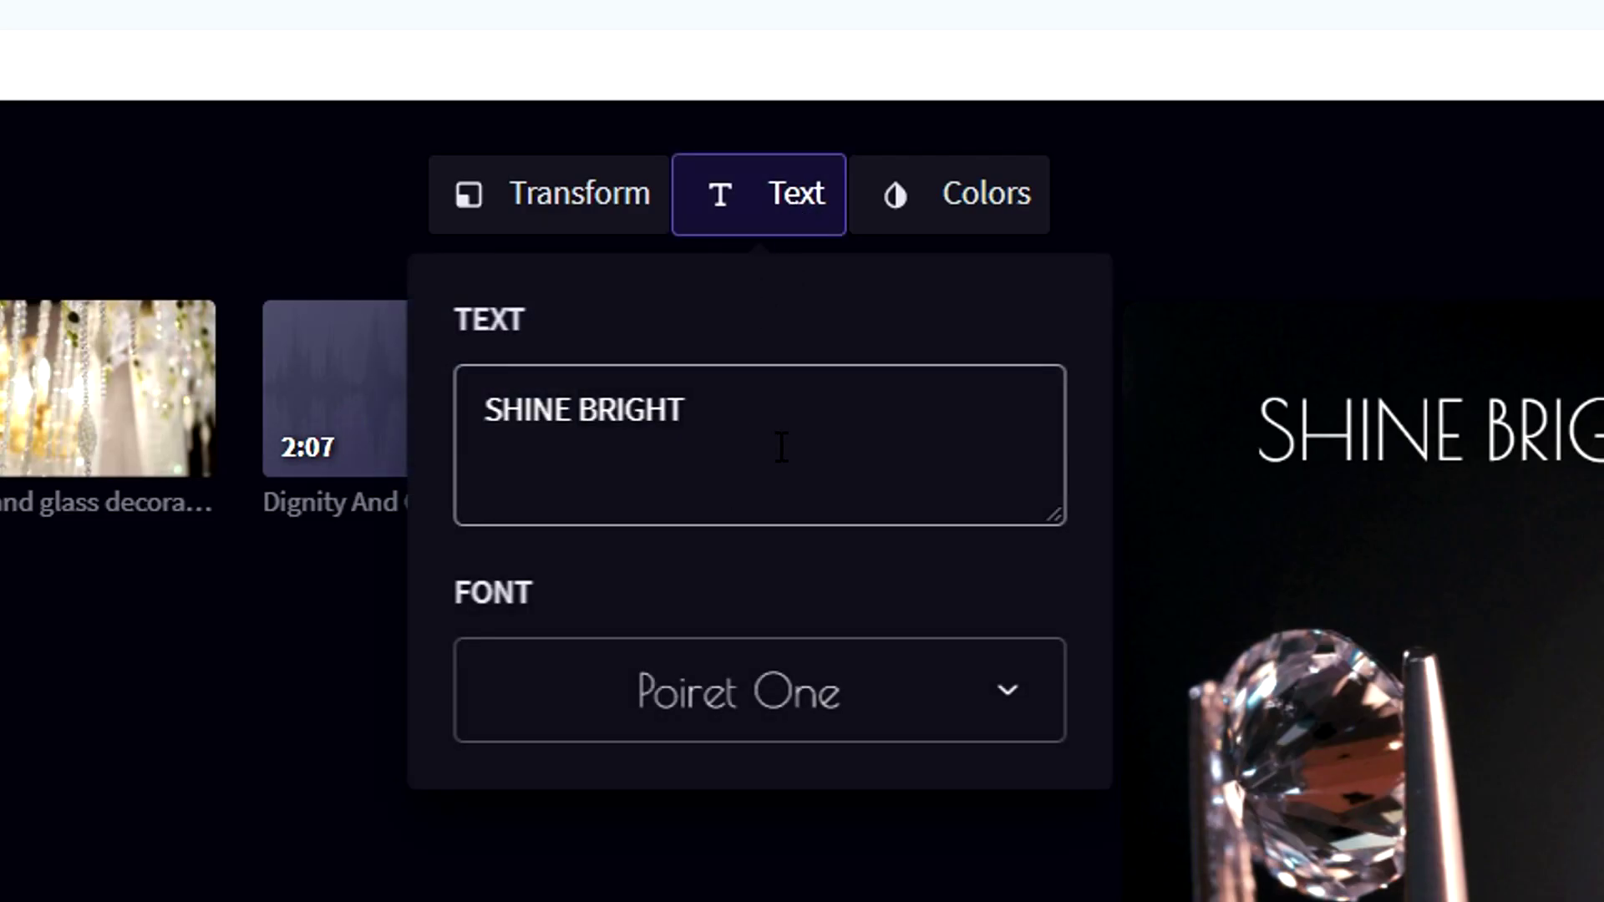
triple_click(769, 372)
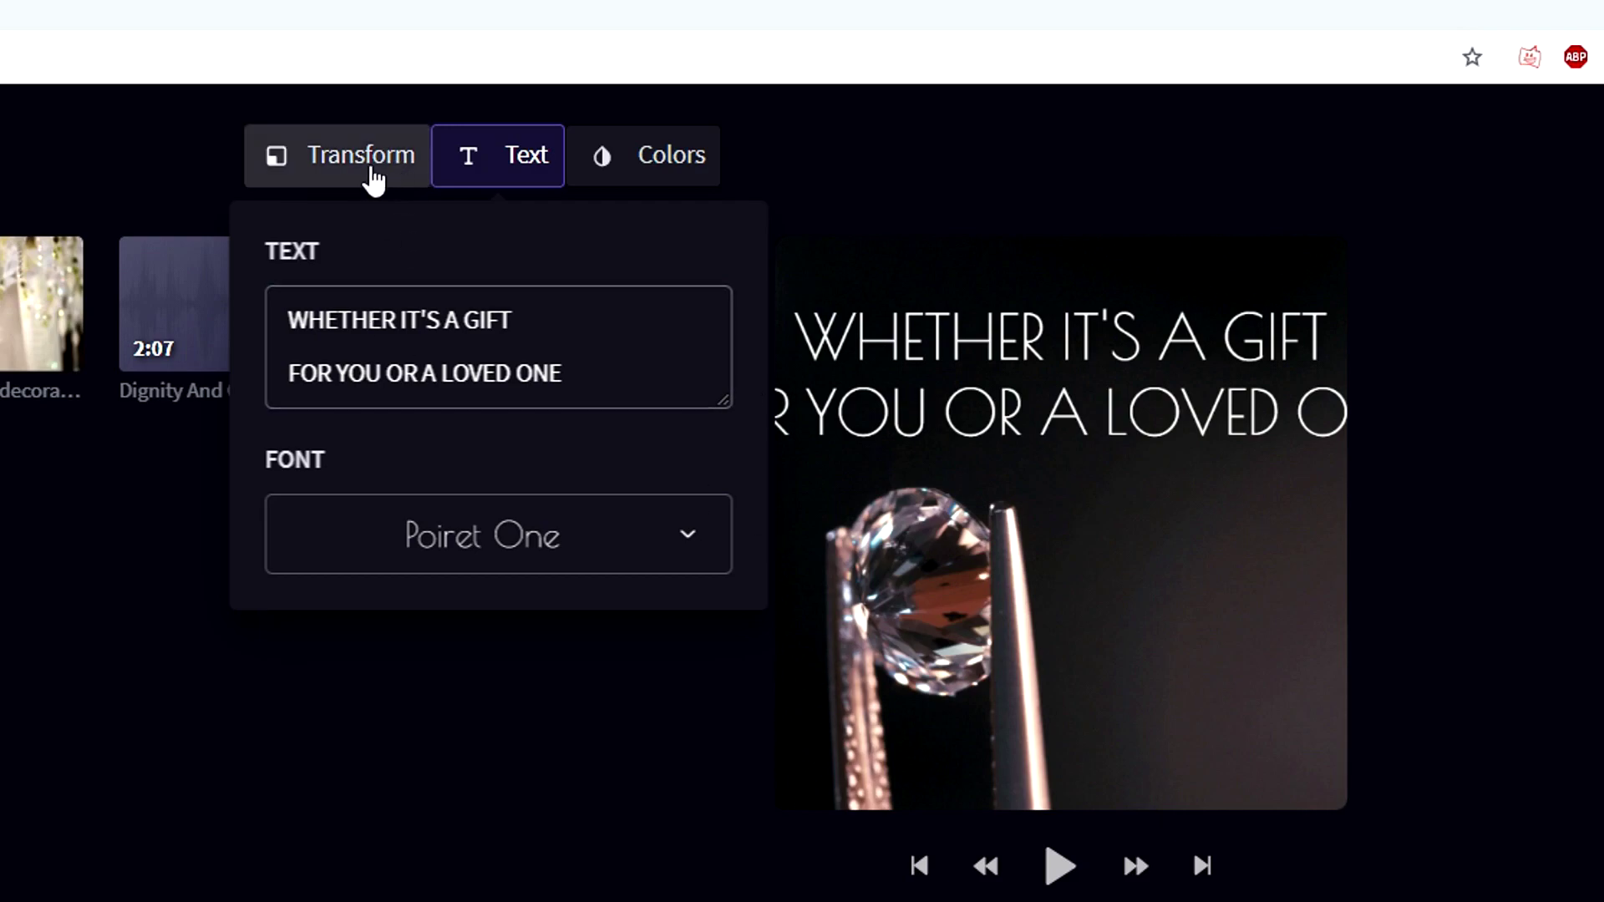
click(365, 177)
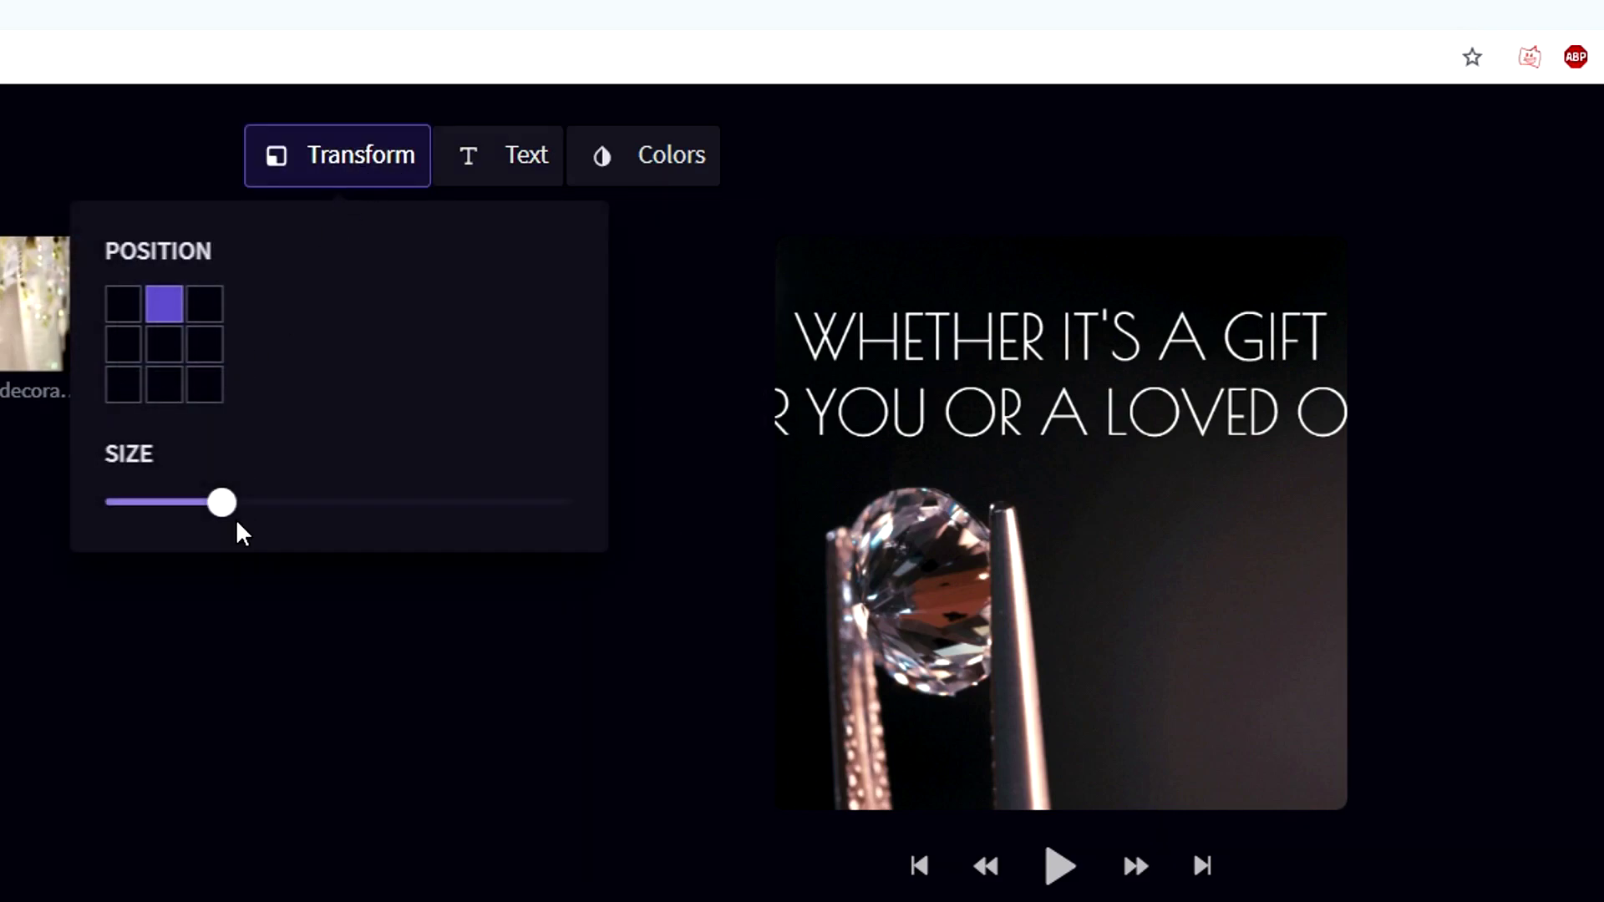
drag(224, 524, 175, 527)
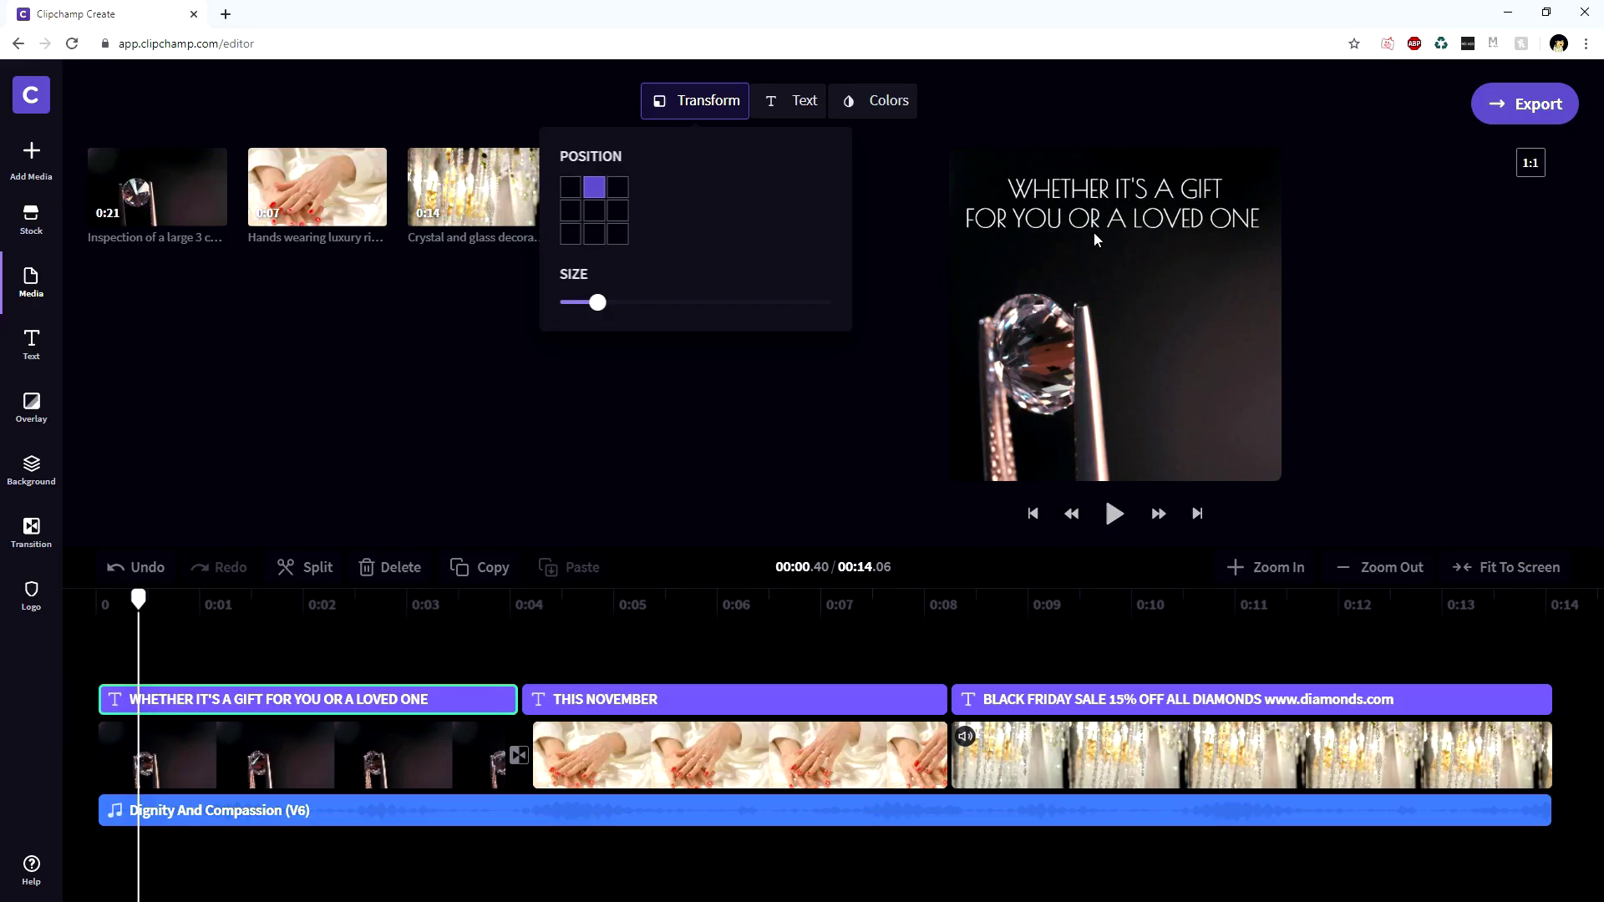
Rewrite the THIS NOVEMBER caption as 'THE ONLY LIMIT / IS YOUR IMAGINATION' on two lines
click(568, 707)
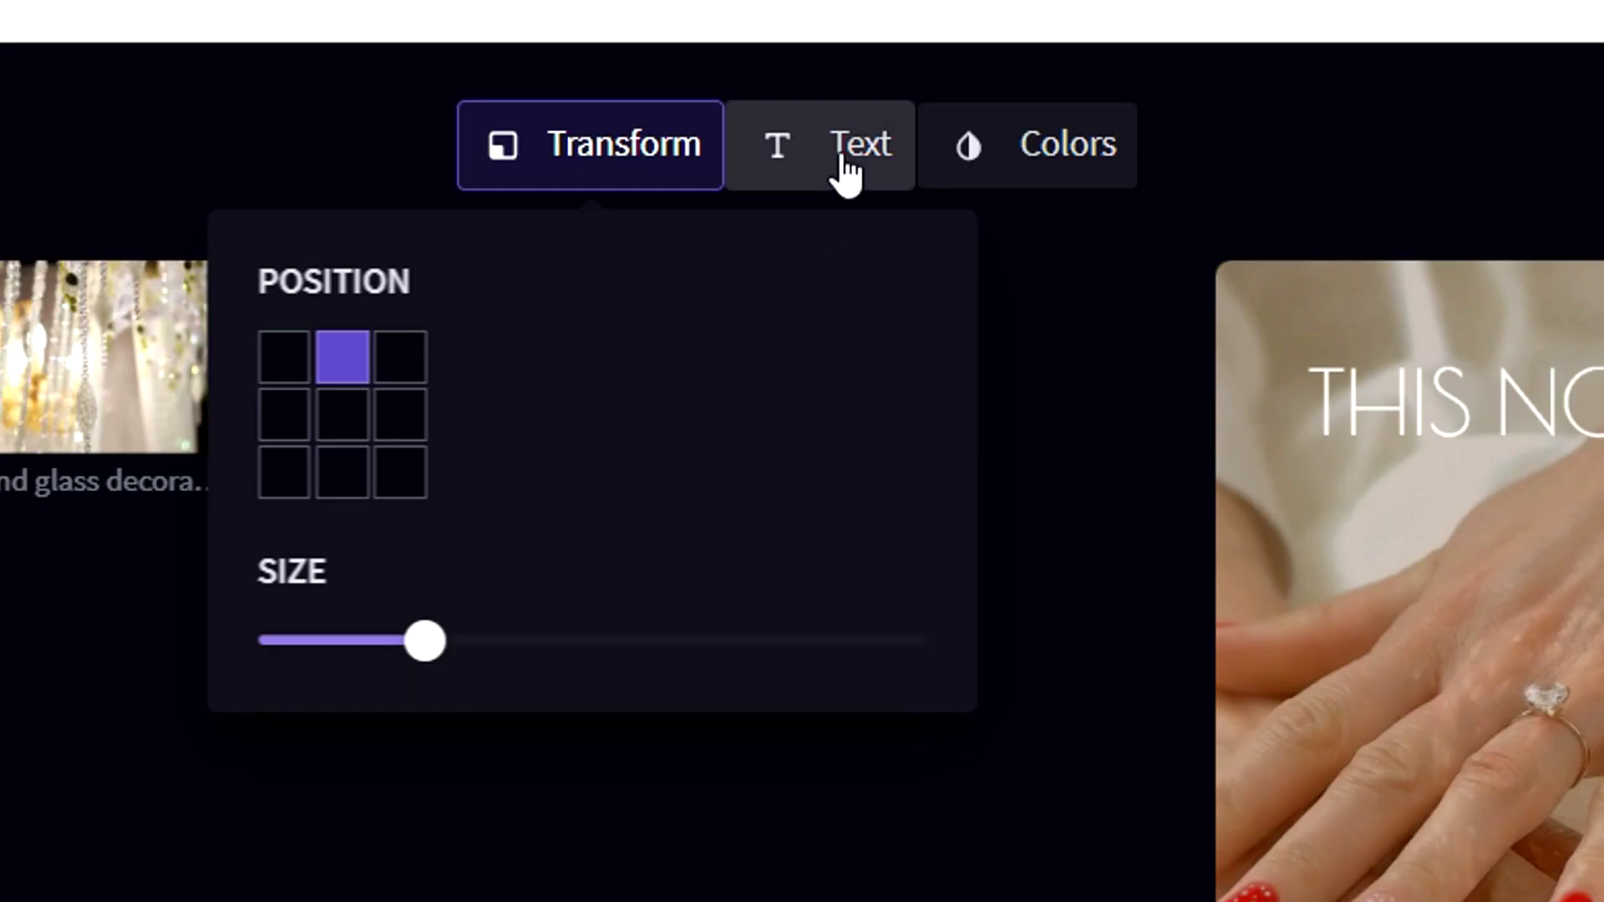
click(846, 167)
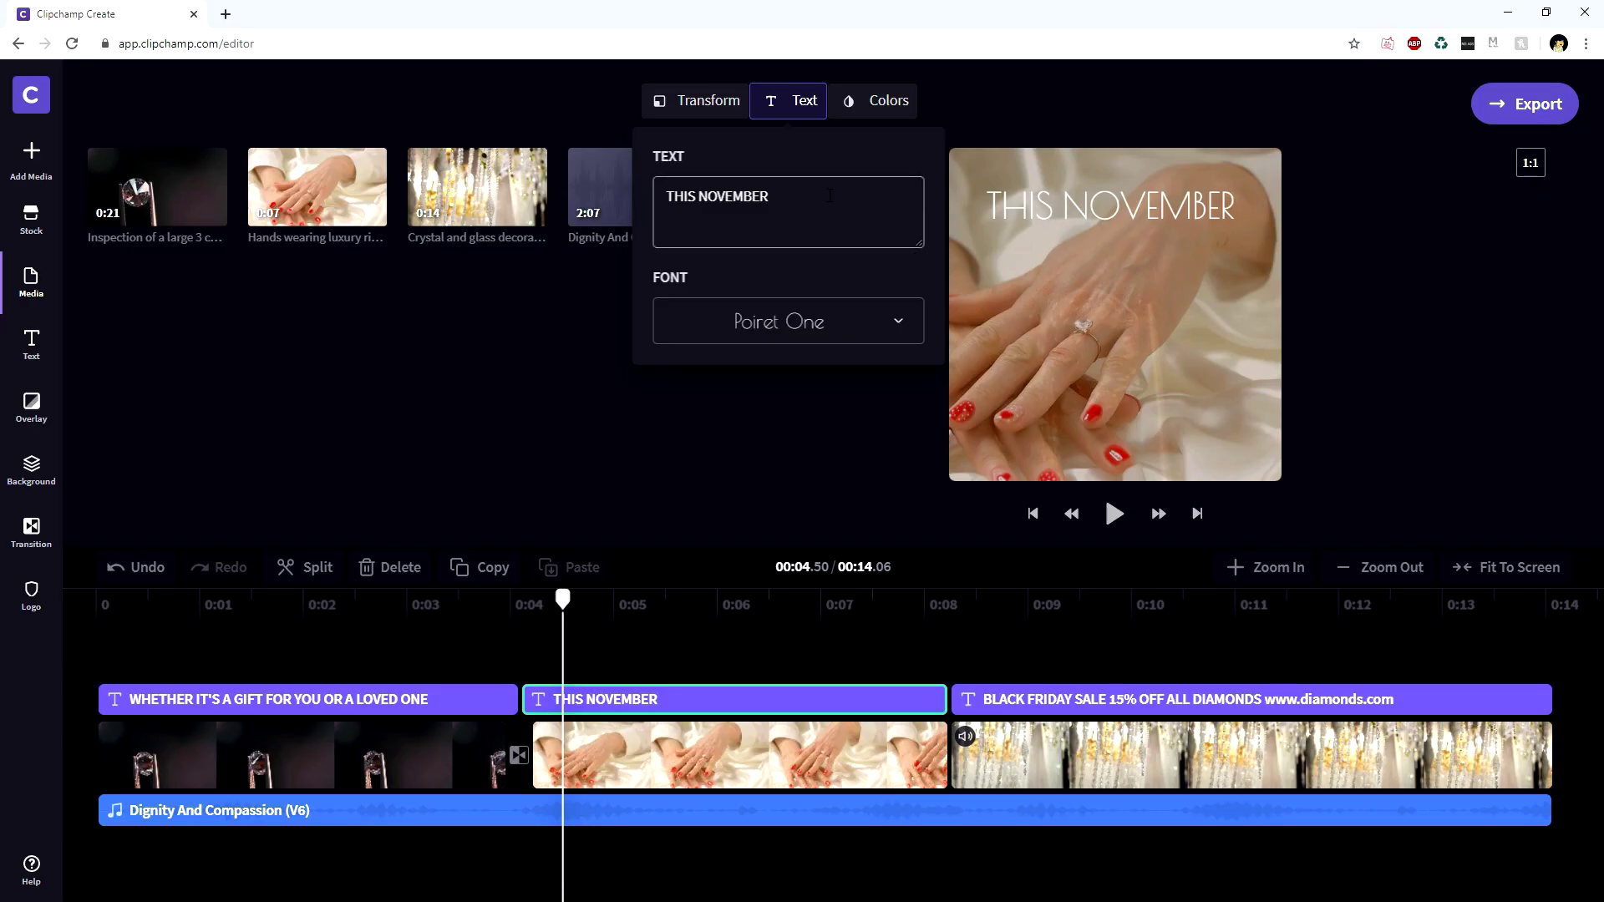
key(ctrl+a)
text(THE ONLY LIMIT)
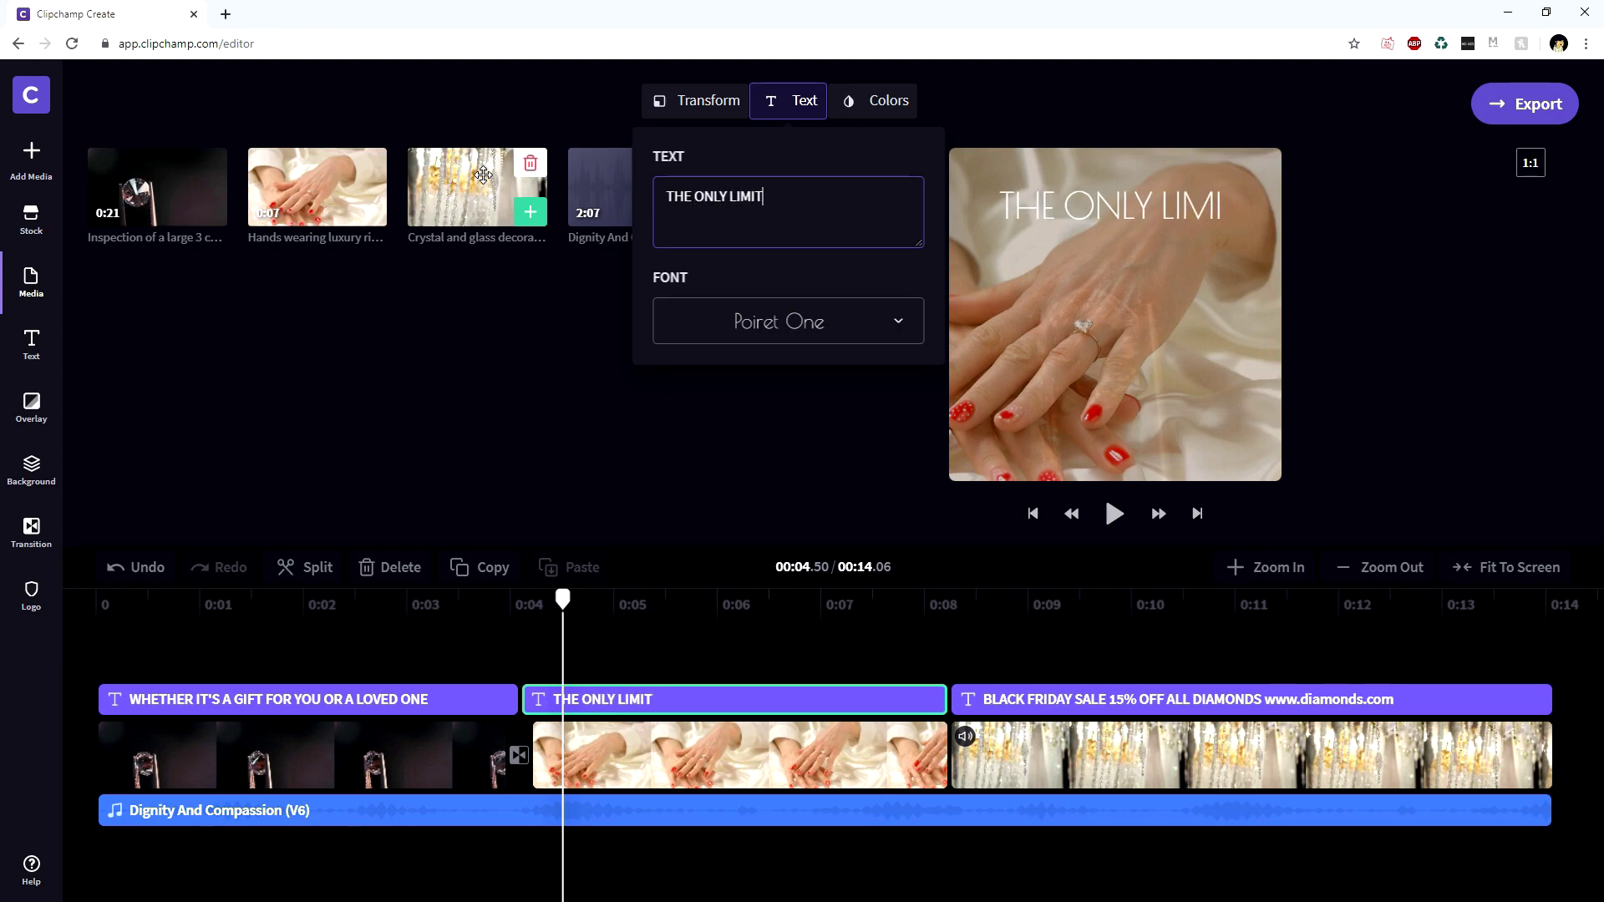
key(Return)
text(IS YOUR IMA)
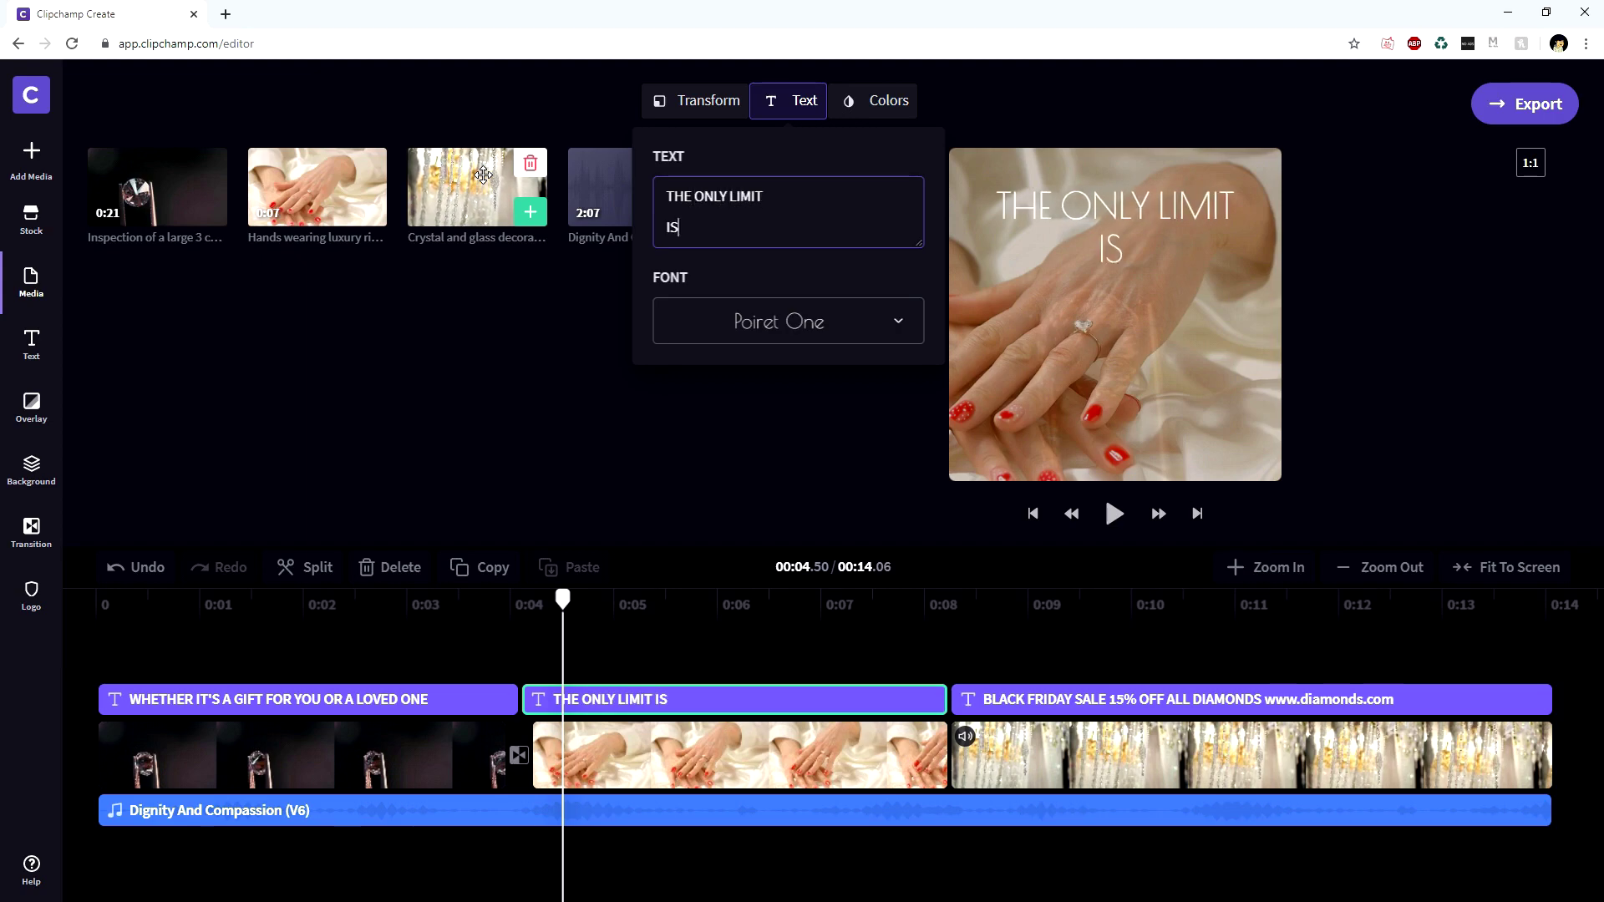
text(GINATION)
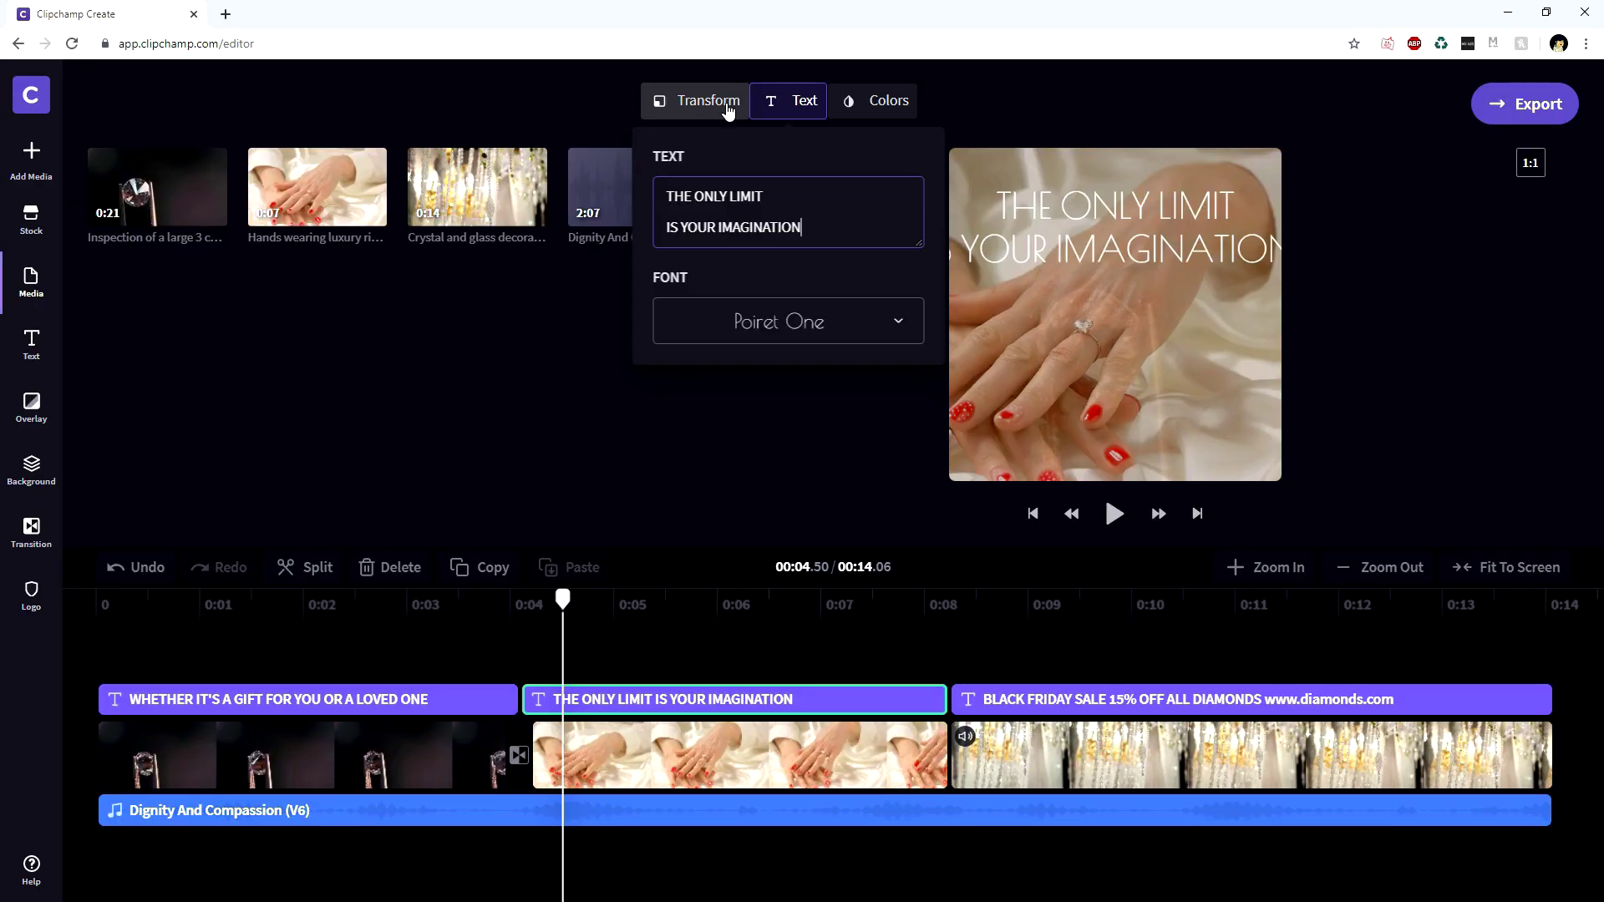
Shrink that caption slightly and position it in the centre of the frame
click(728, 107)
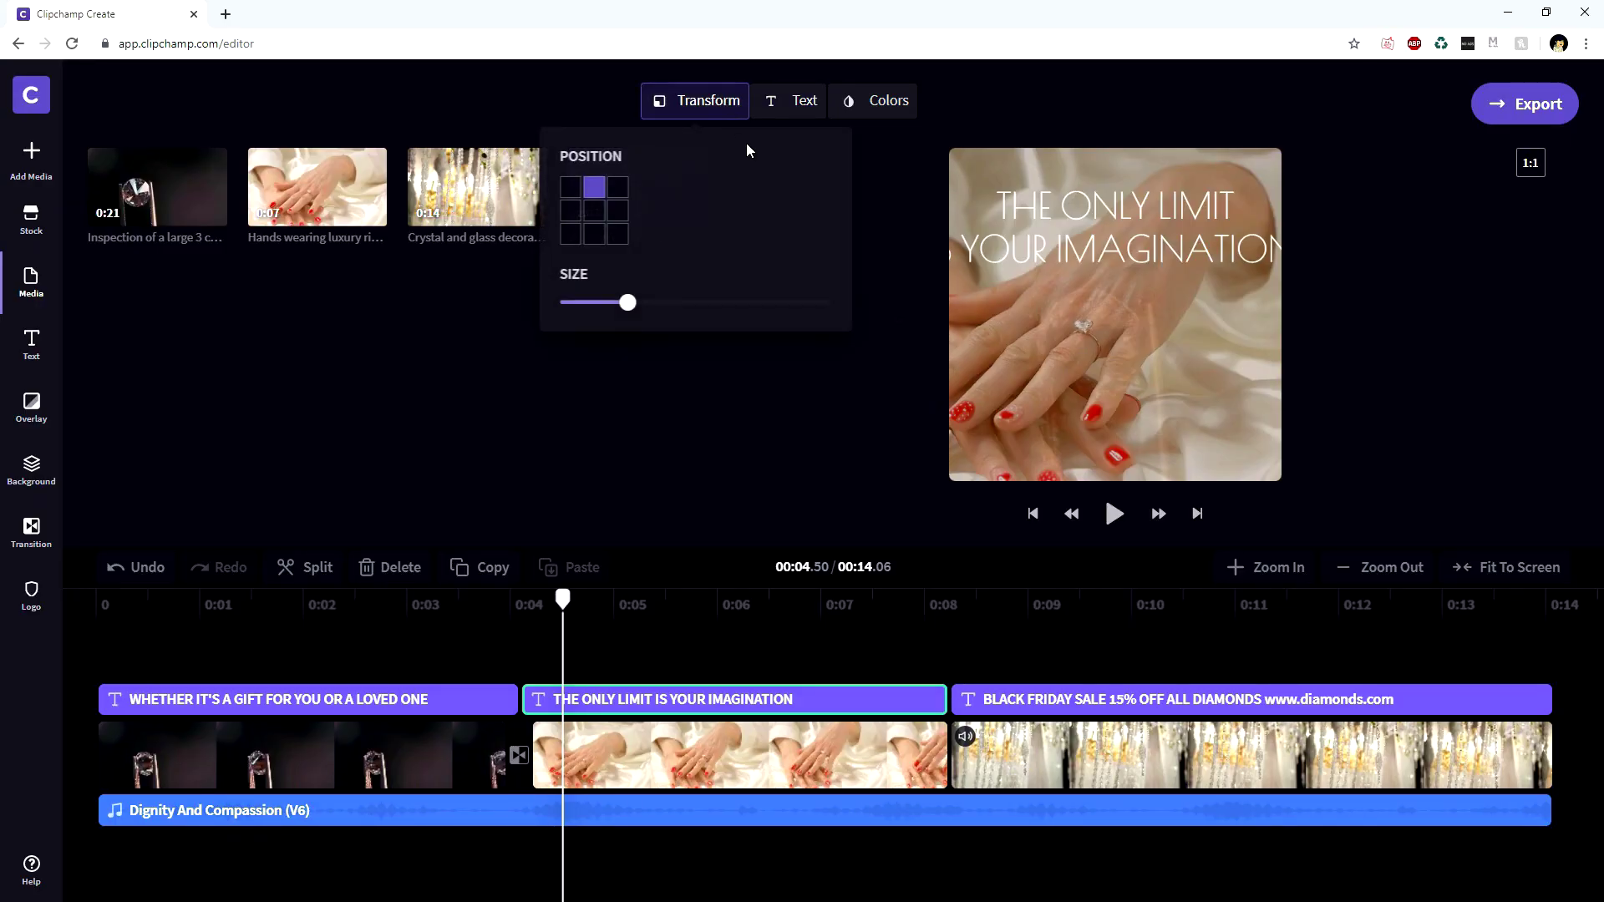
drag(629, 305, 606, 306)
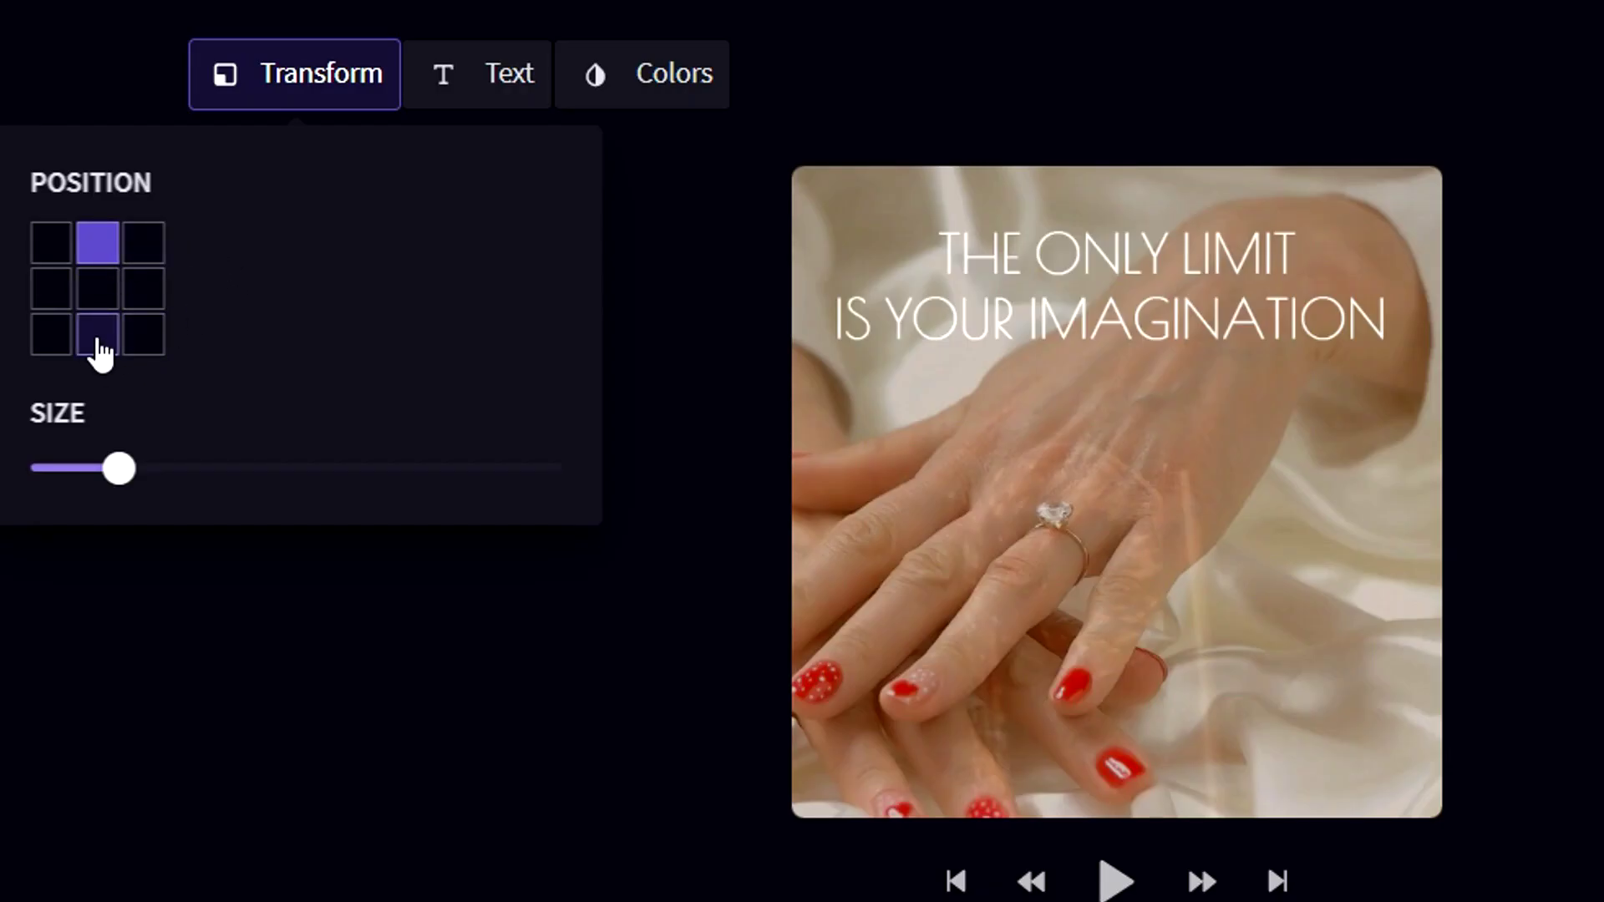
click(98, 336)
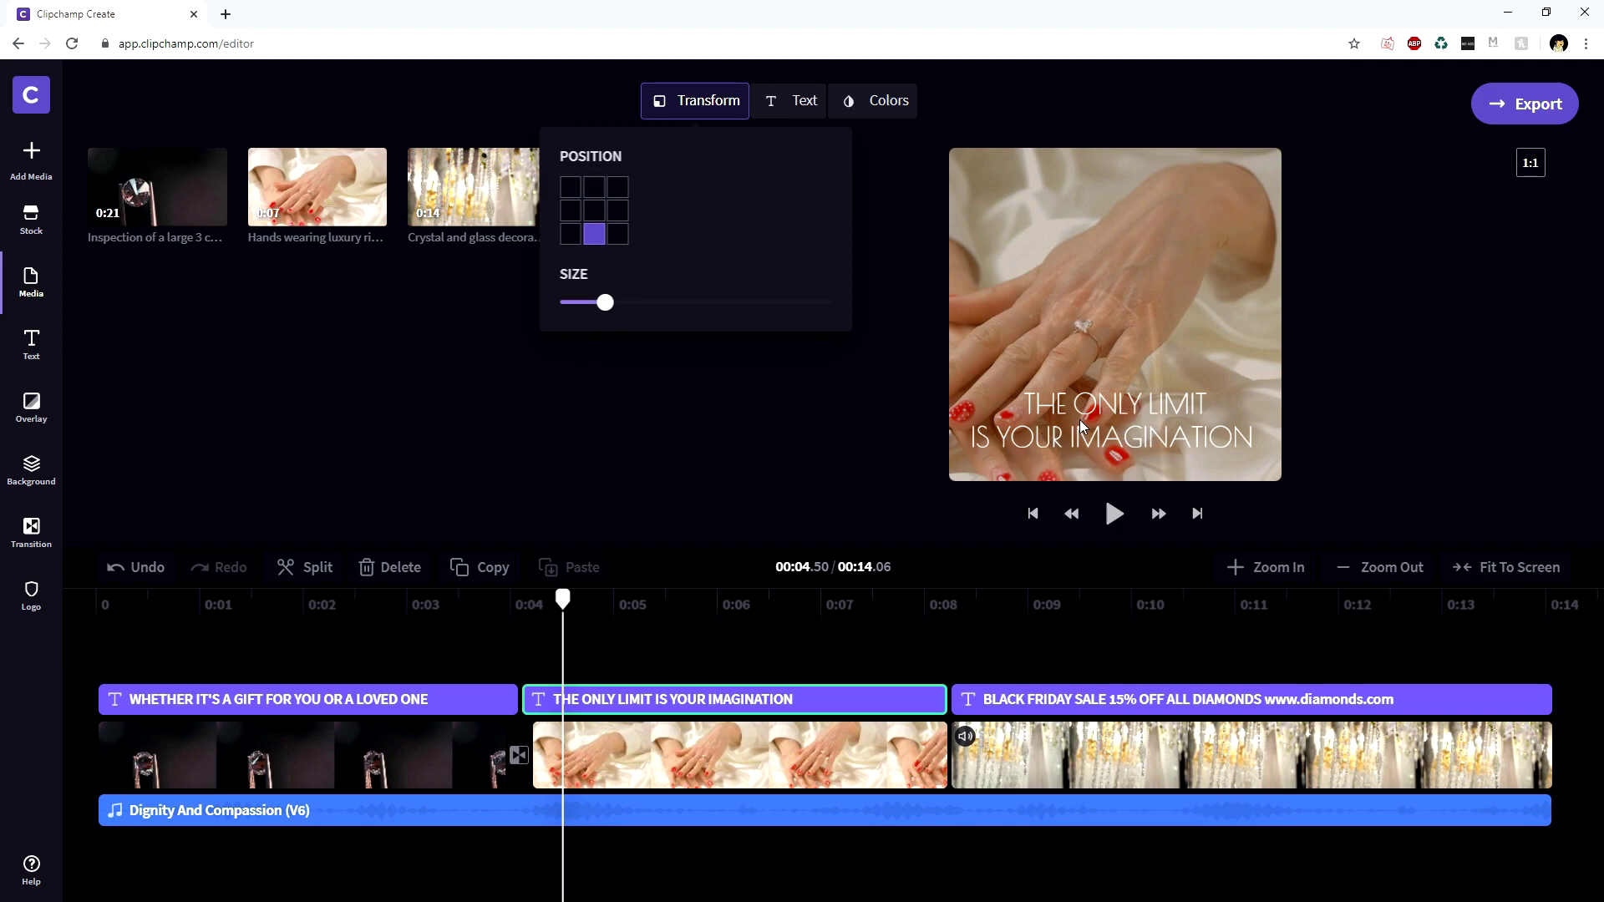
click(595, 213)
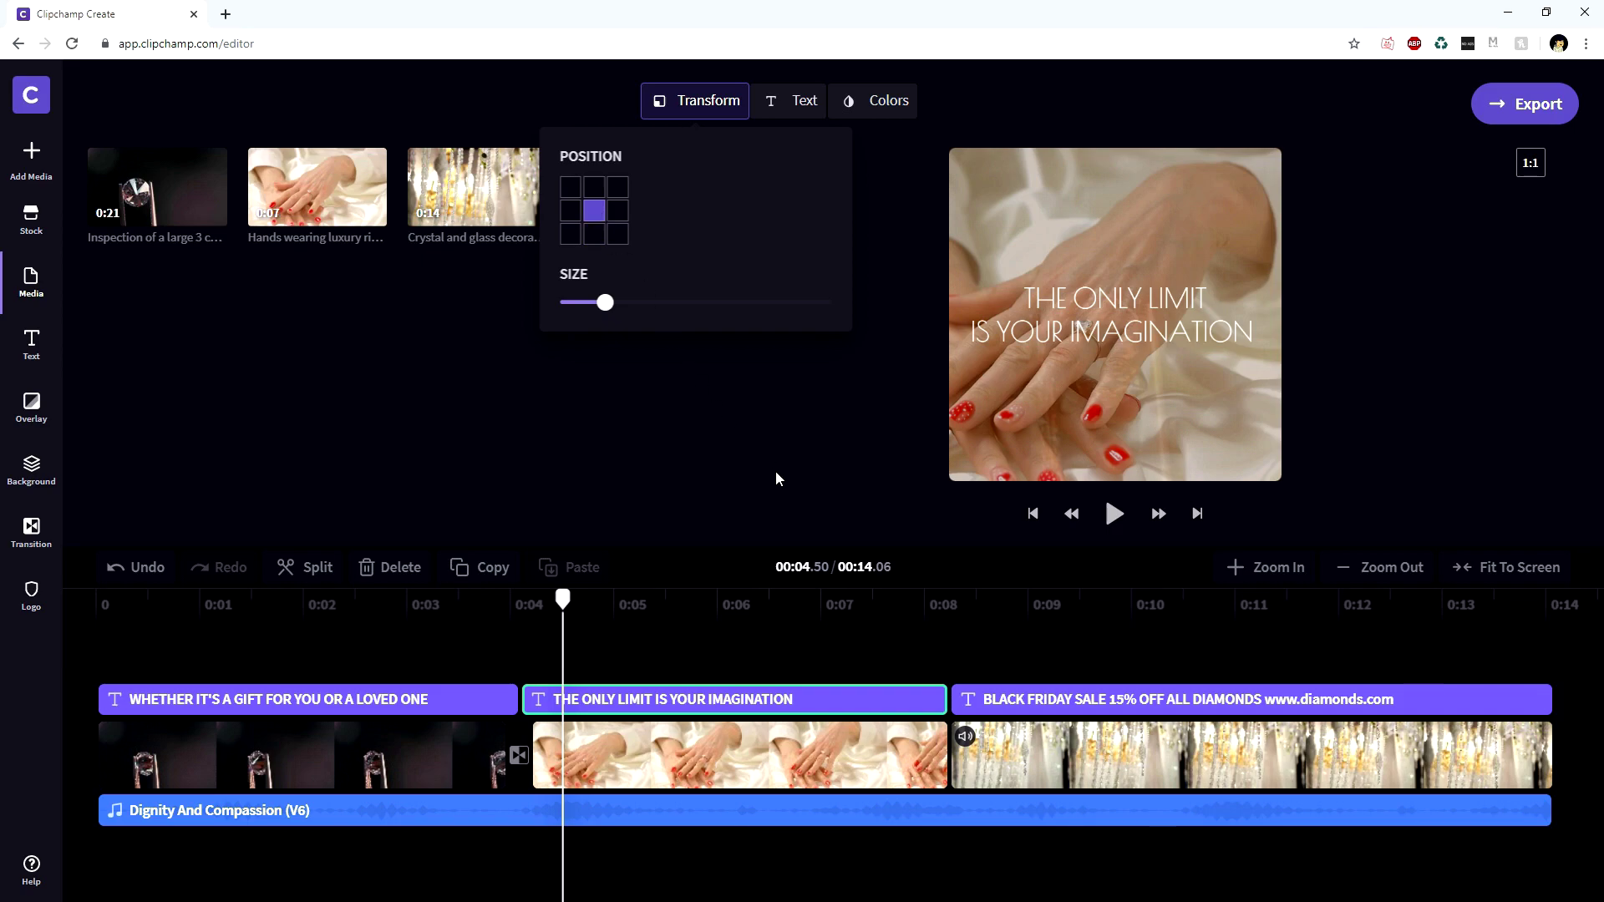
drag(966, 603, 932, 609)
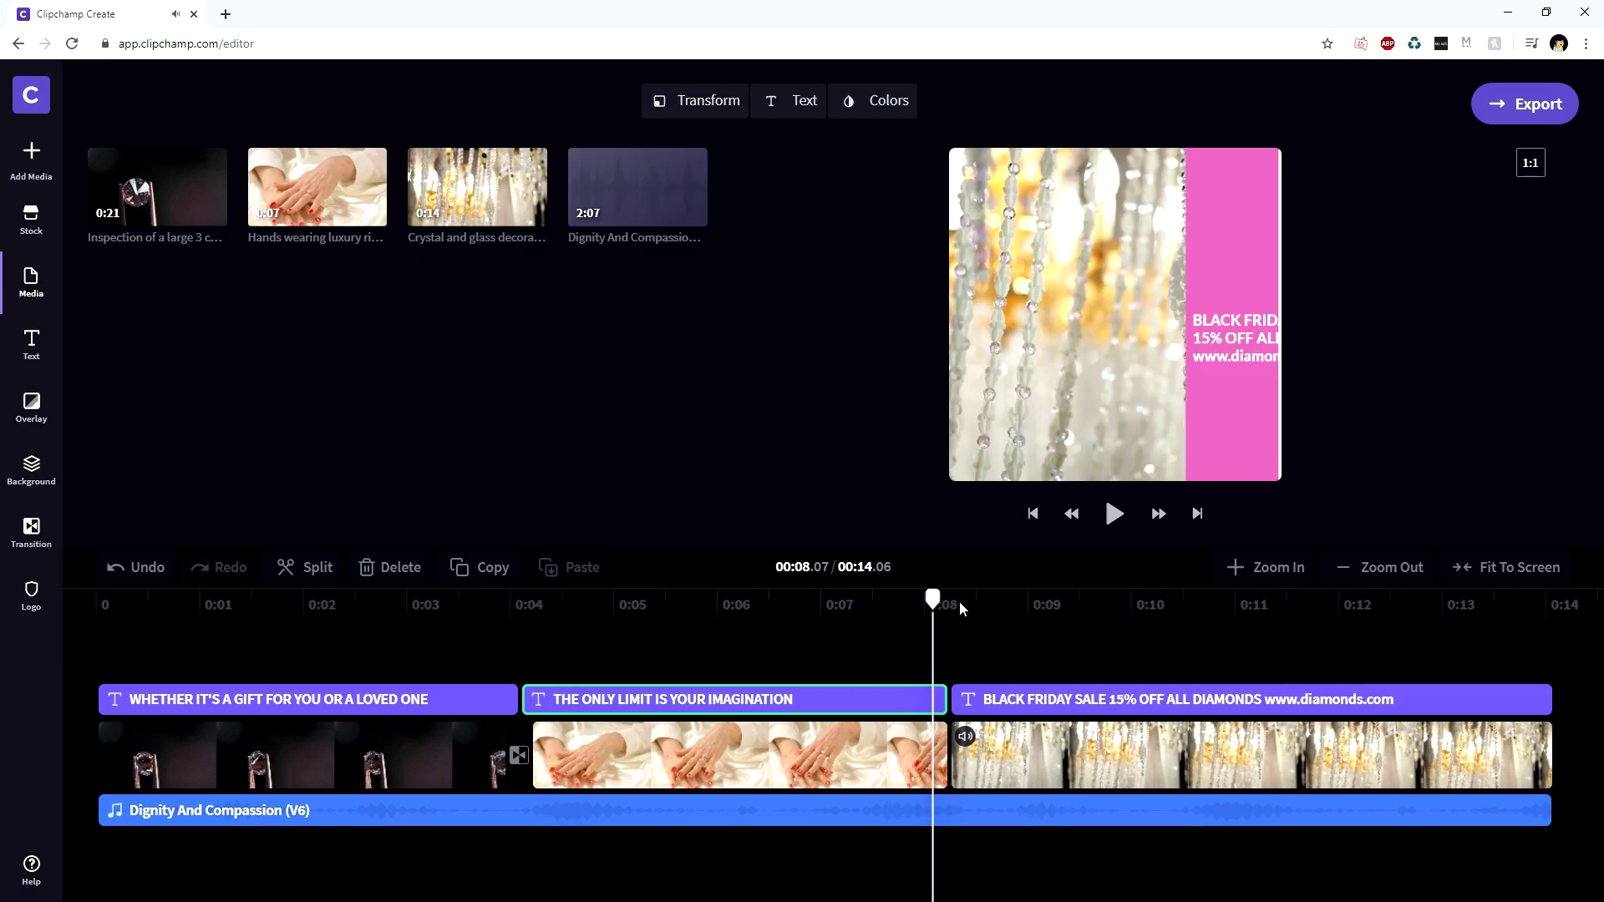
click(970, 600)
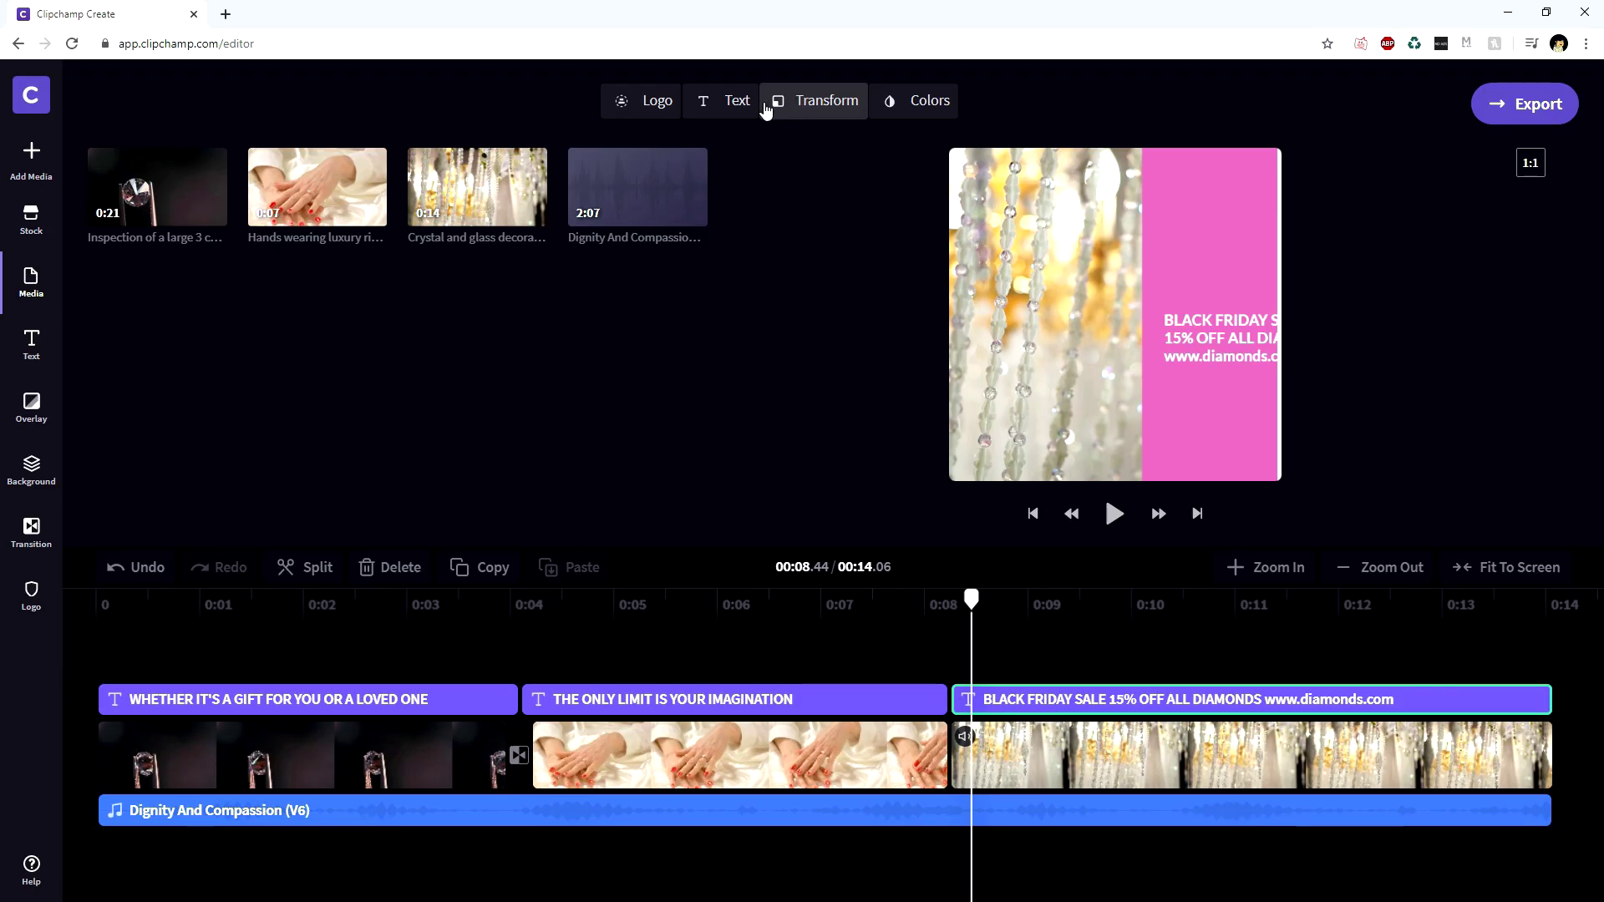
click(724, 102)
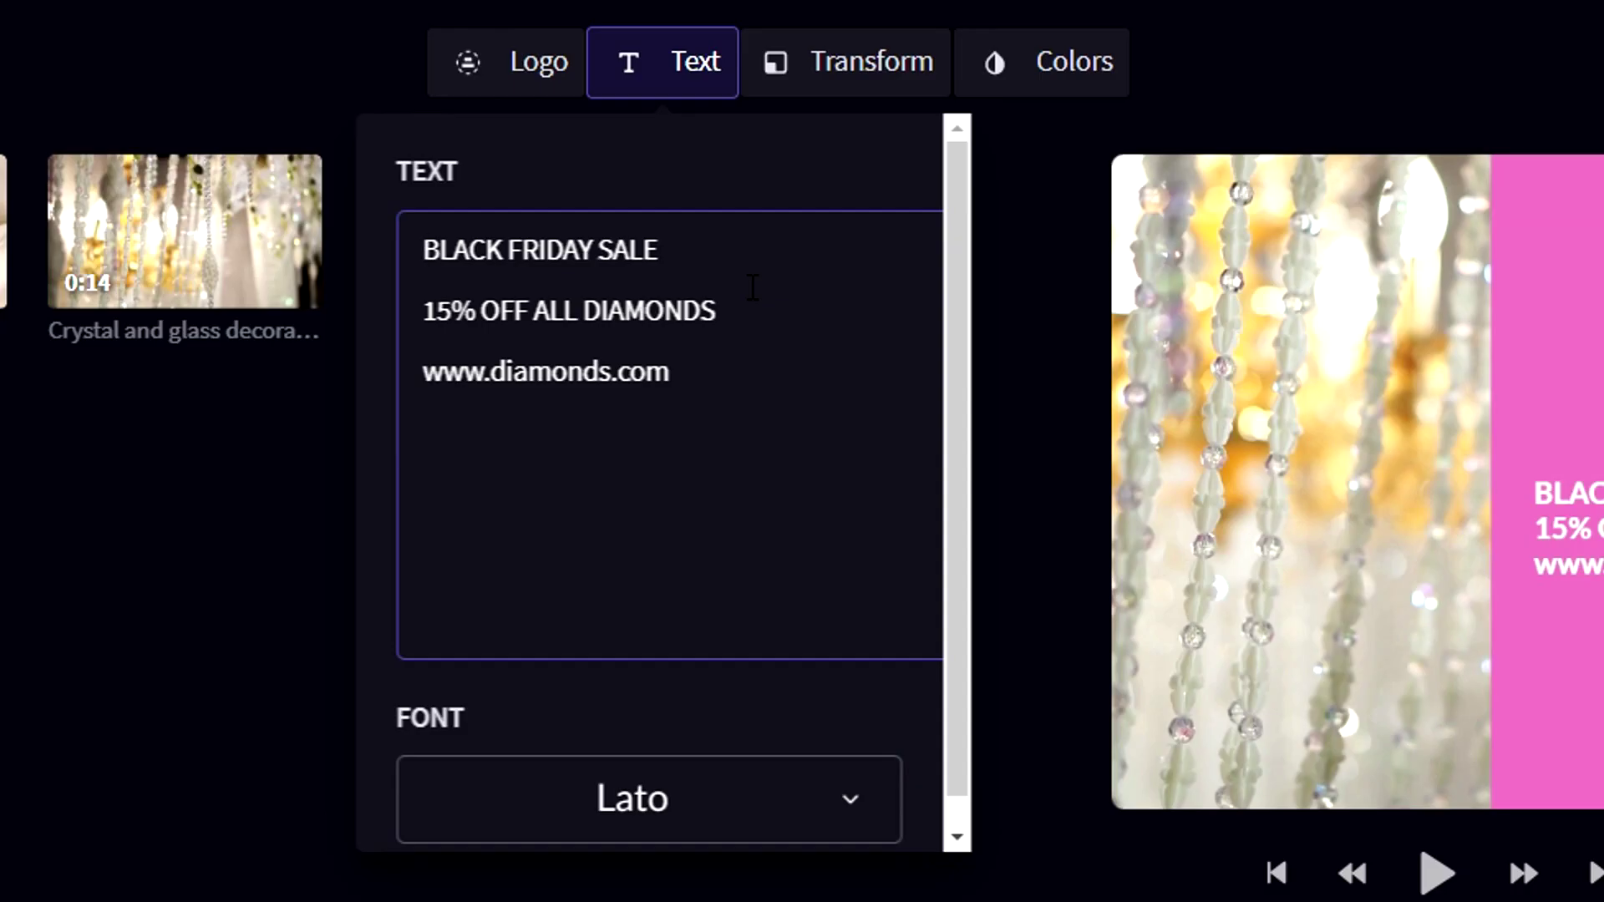
text(HUGE)
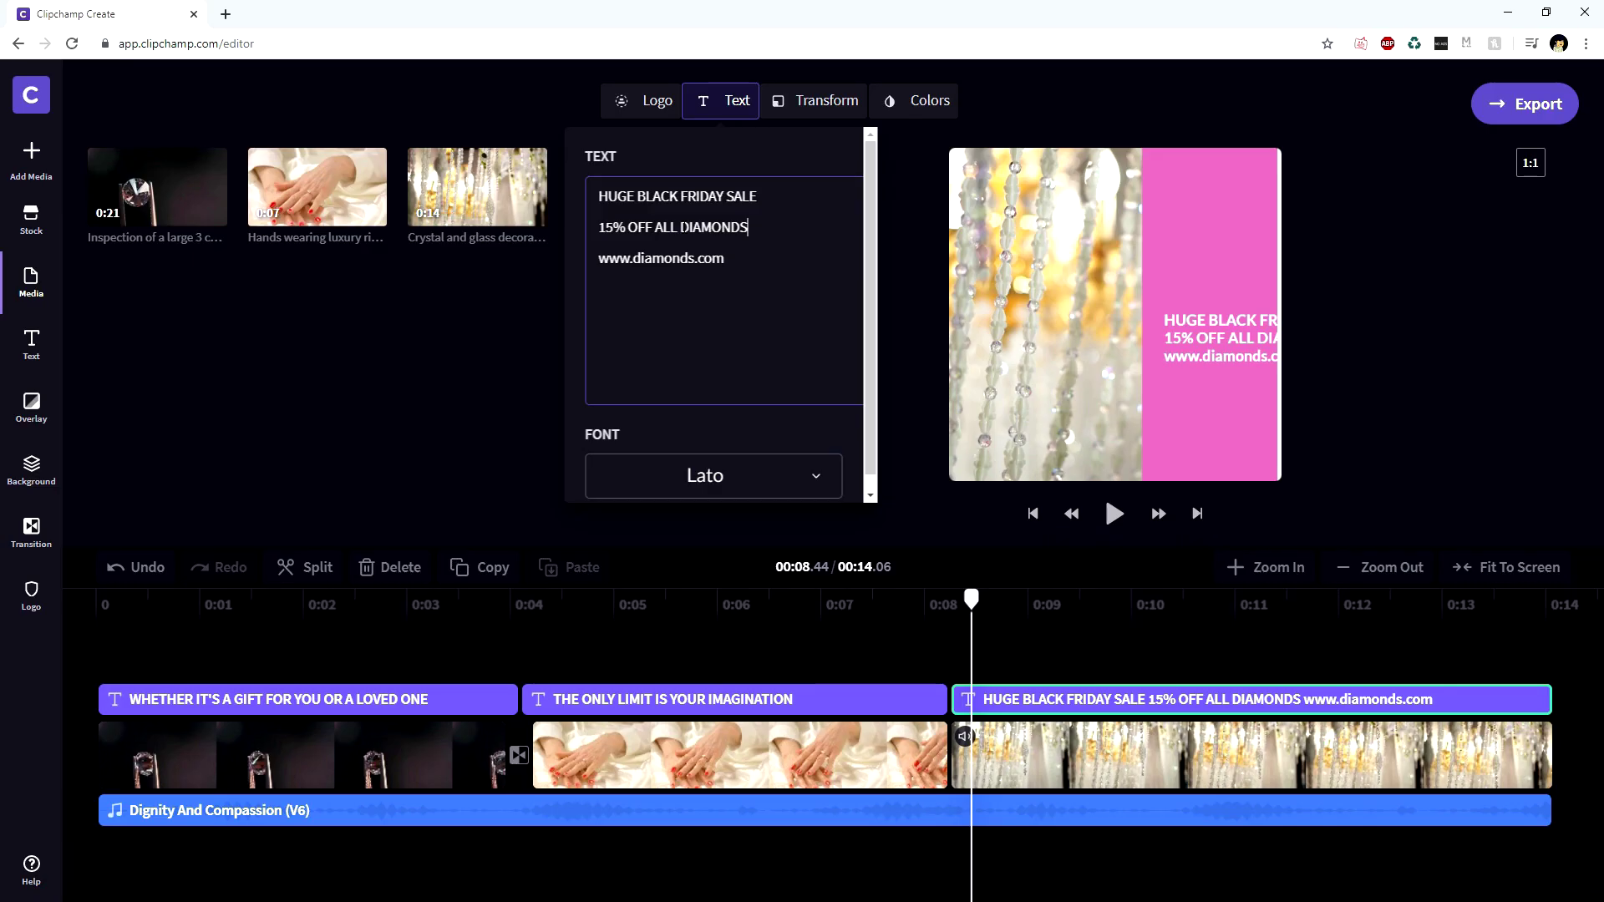
drag(583, 310, 734, 321)
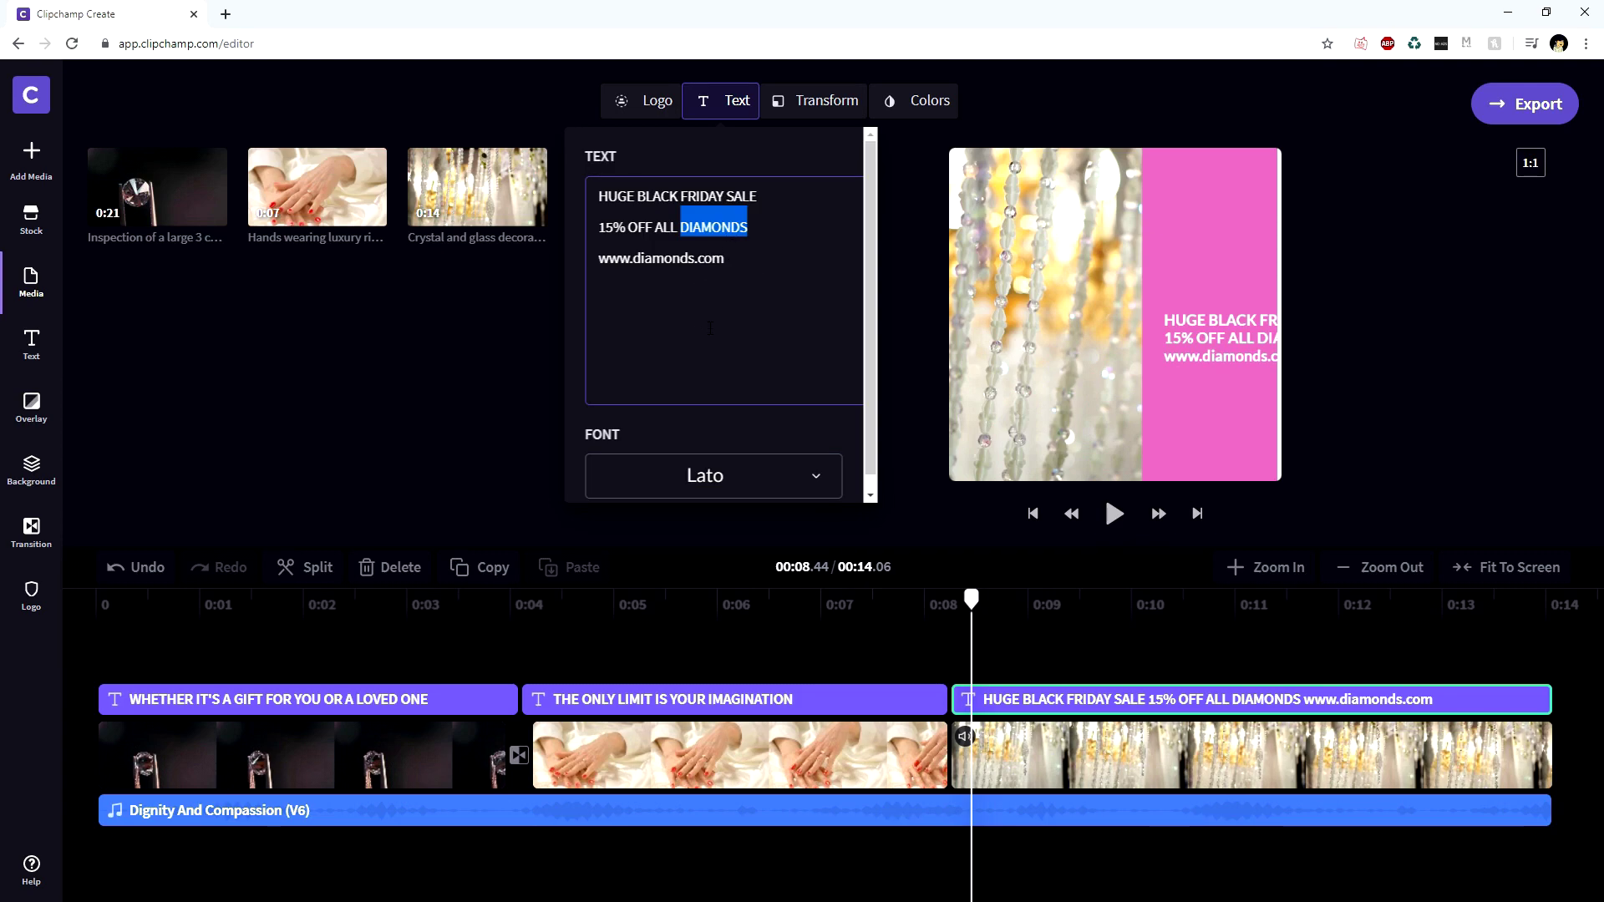
text(JEWELLERY)
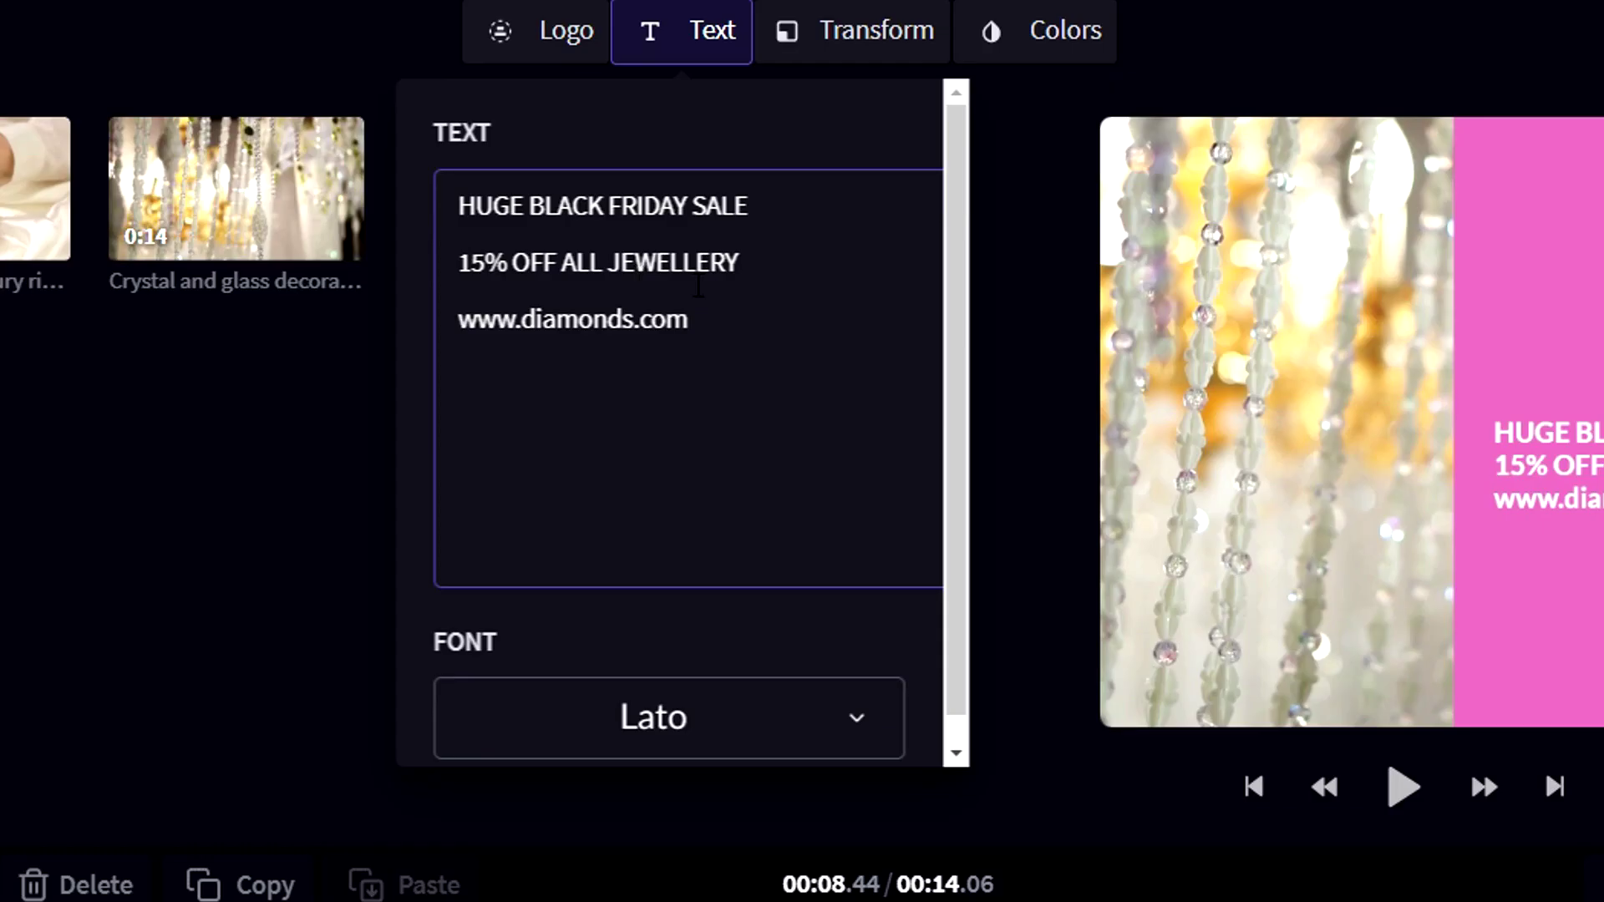
click(753, 260)
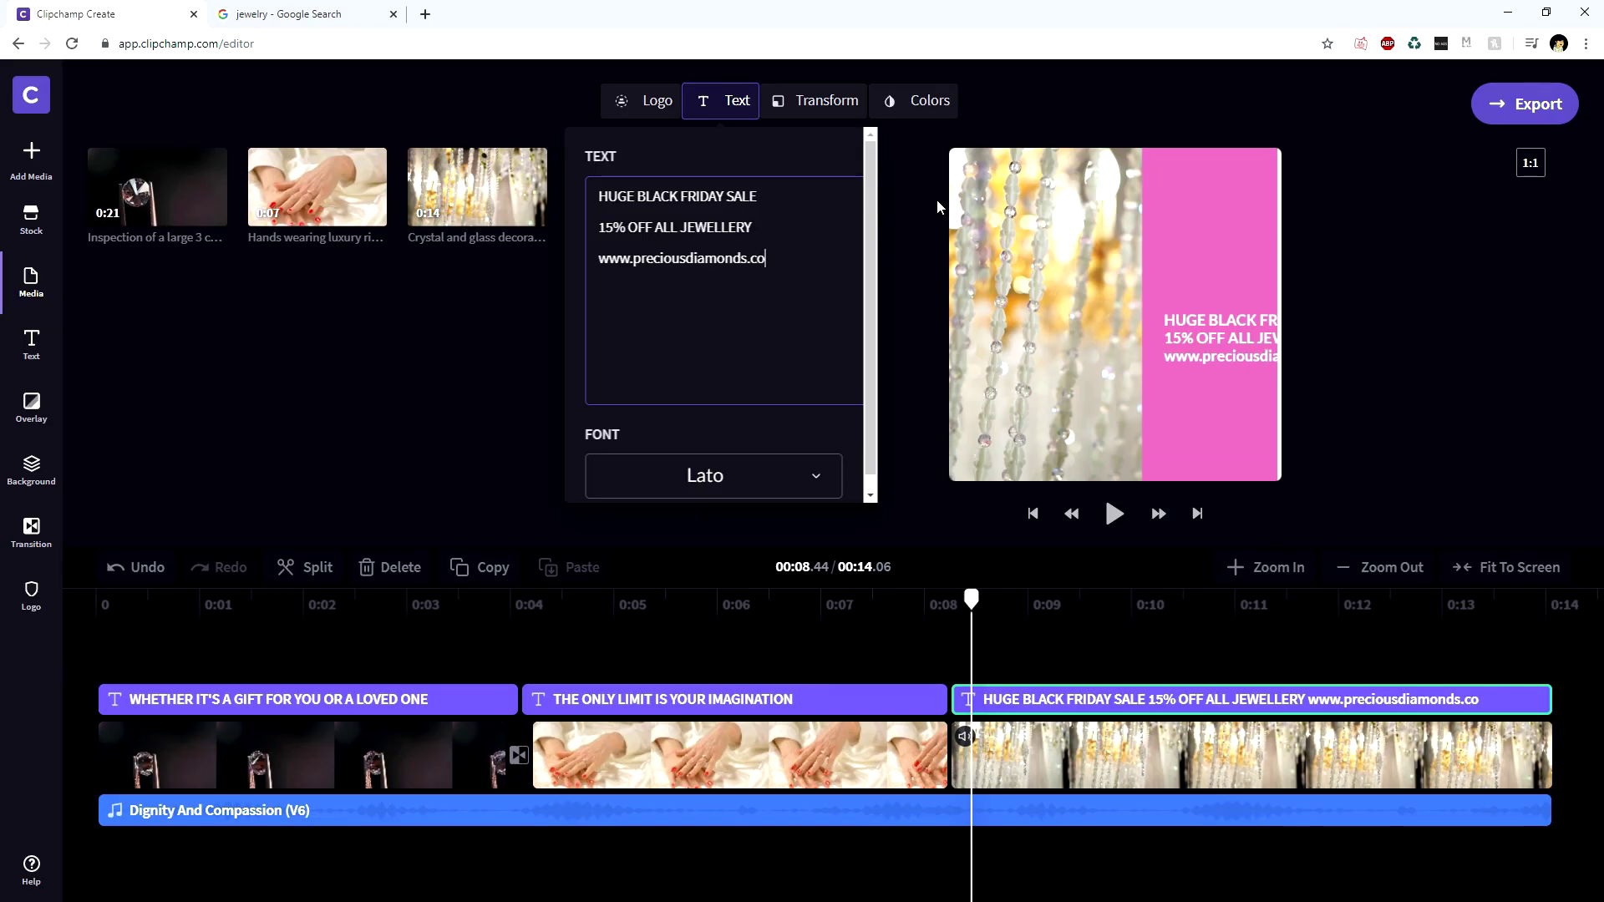
Switch the end card text to a script-style font from the Font list
click(724, 476)
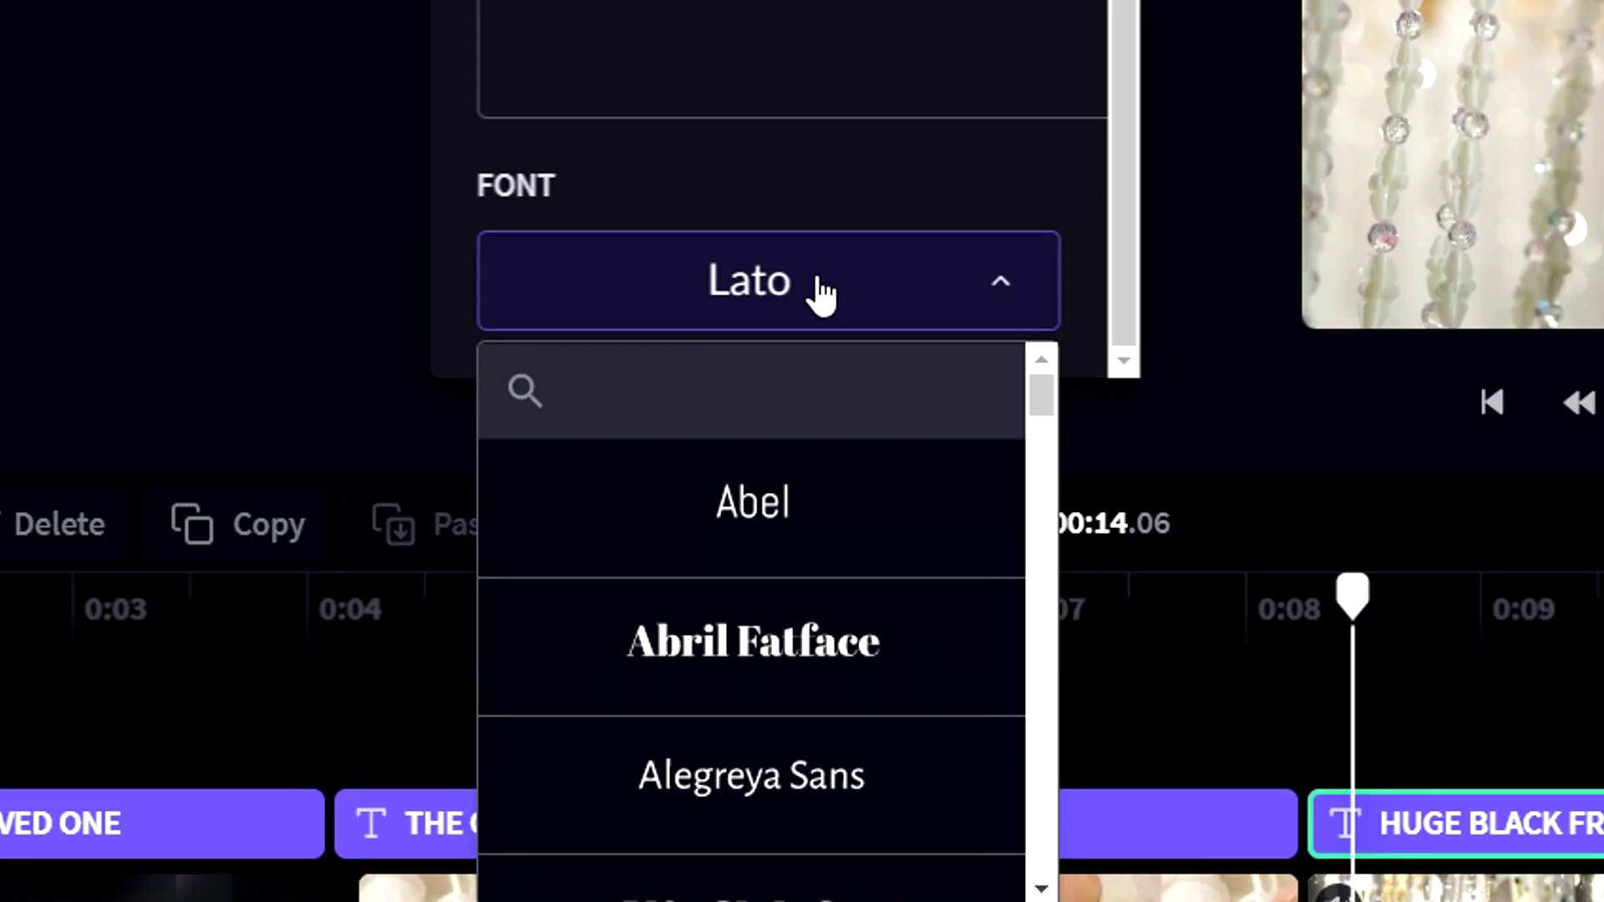
click(751, 313)
click(750, 314)
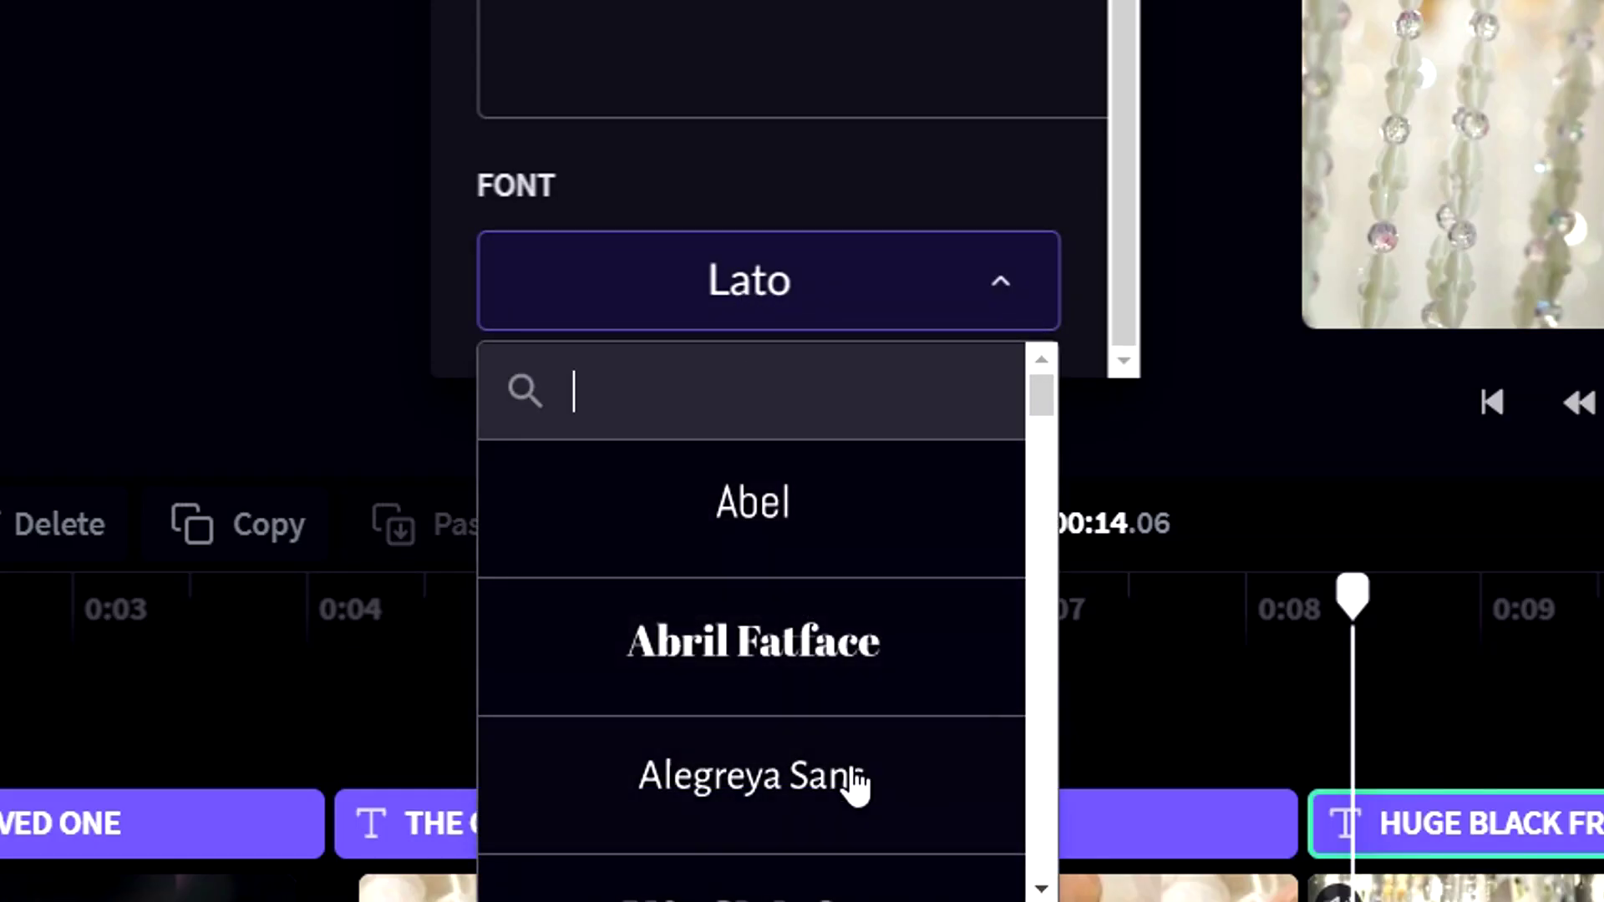
scroll(842, 635, down, 3)
click(906, 680)
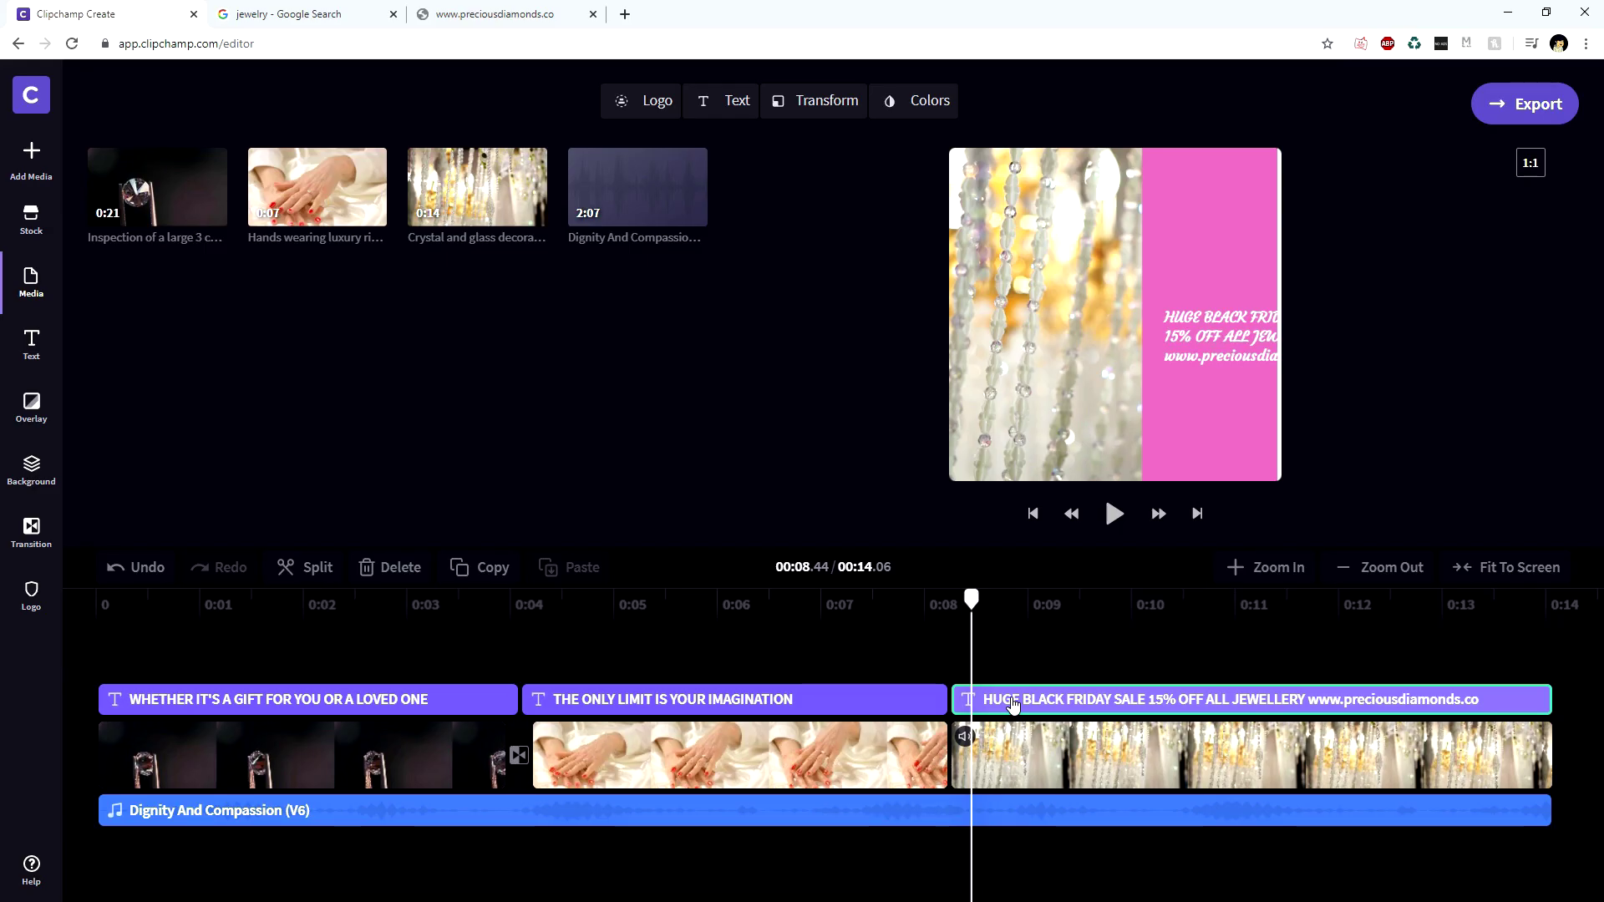
Try B&W Filter 2 and Indoors on the opening diamond clip, then apply Increased
click(317, 770)
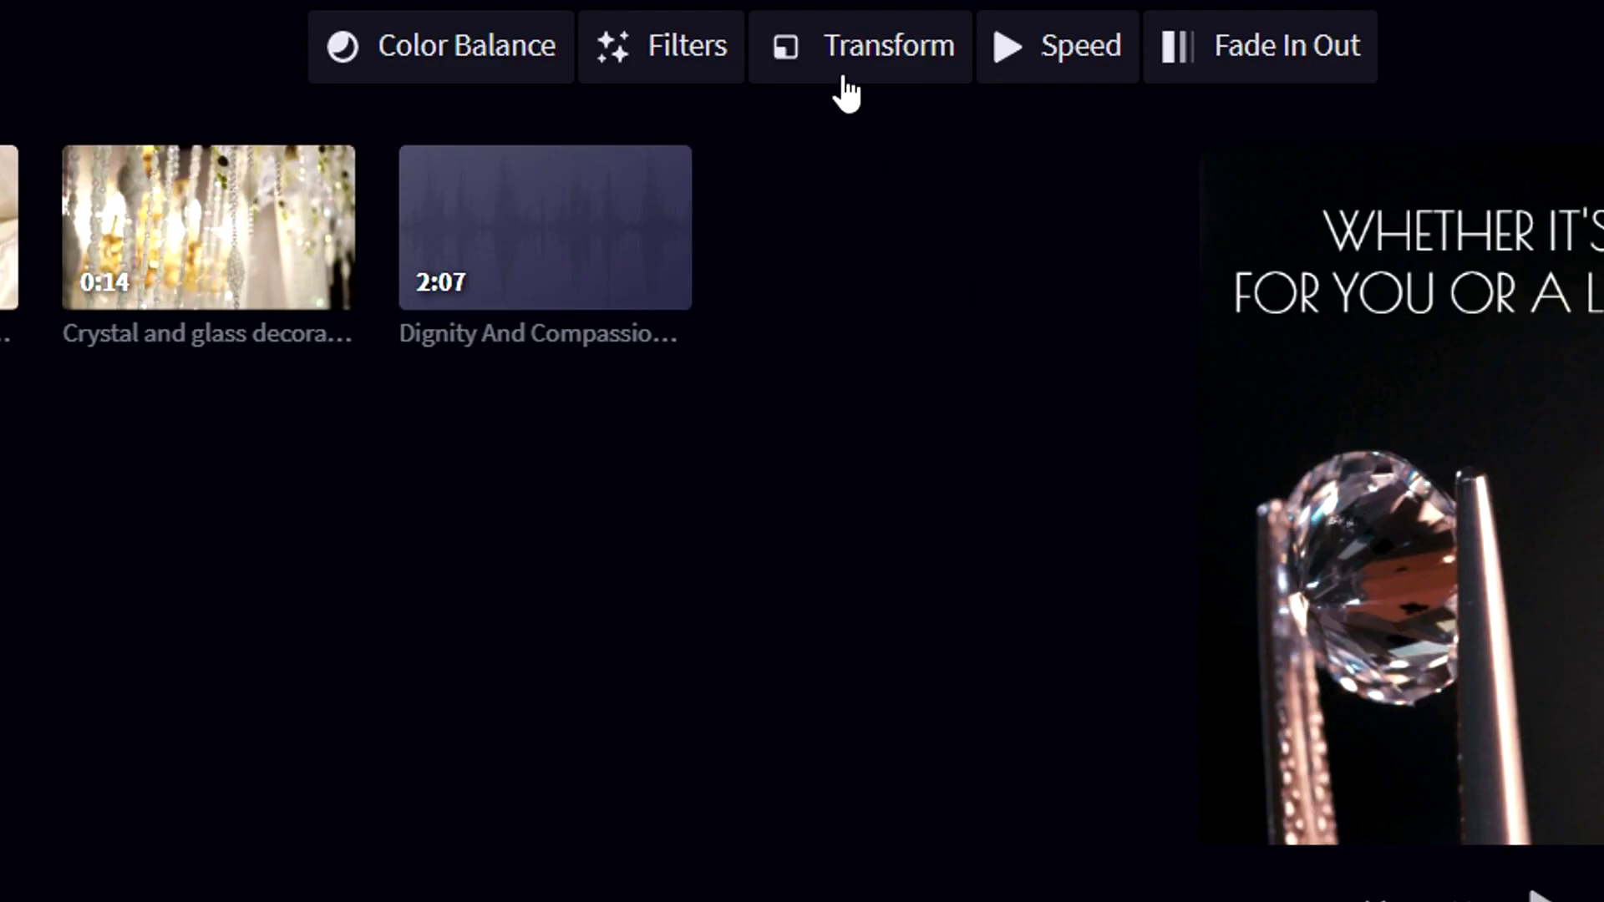
click(680, 60)
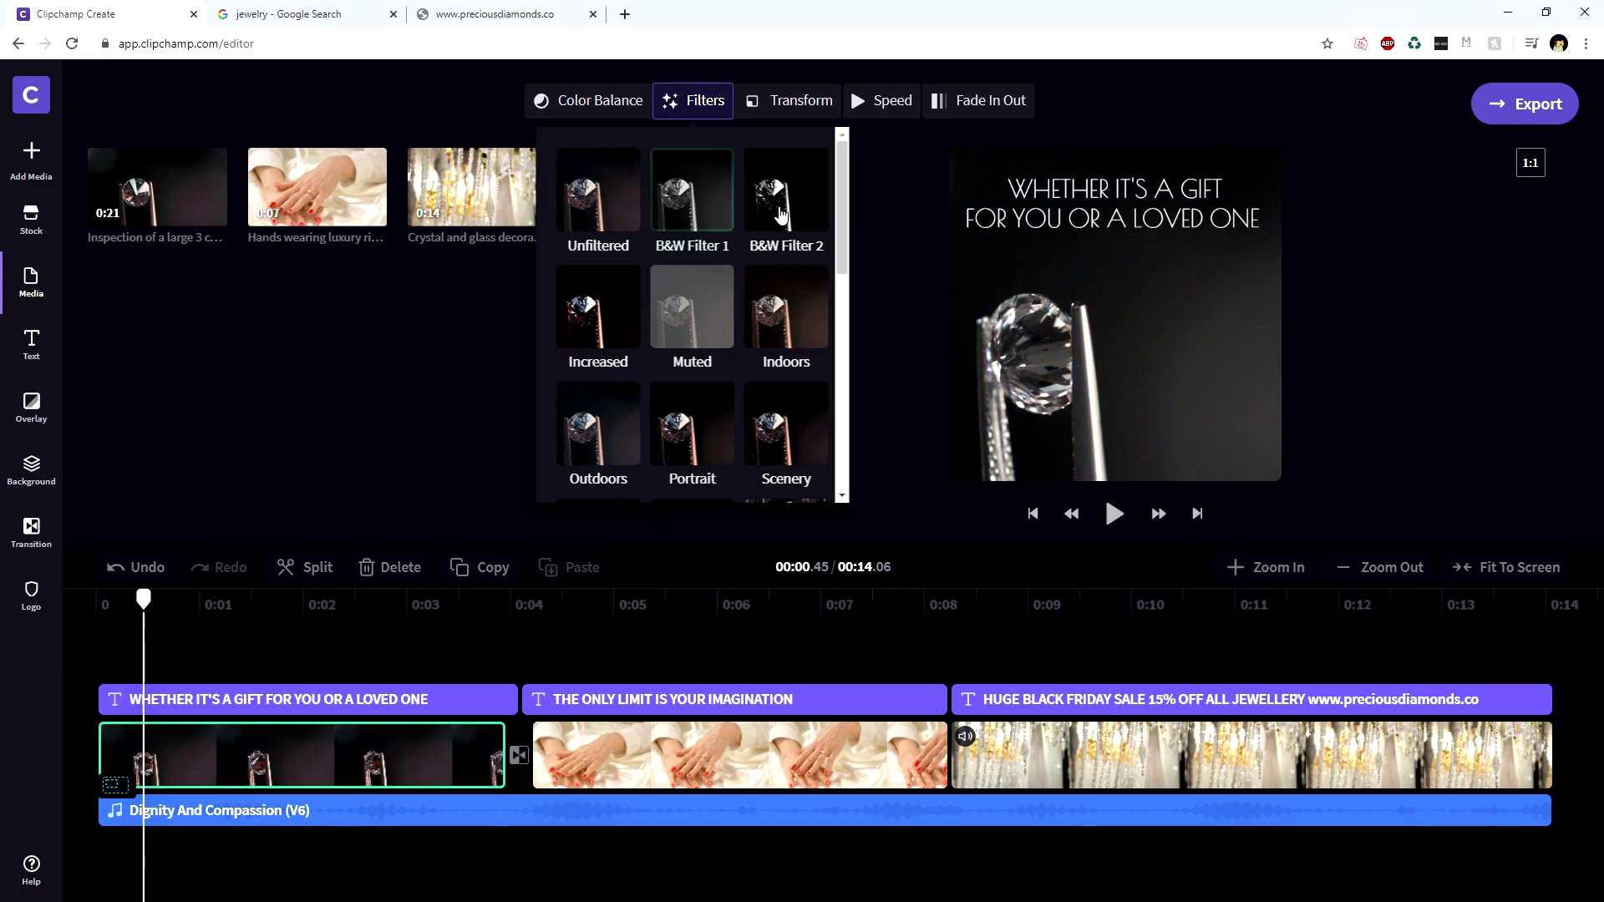
click(798, 207)
click(781, 308)
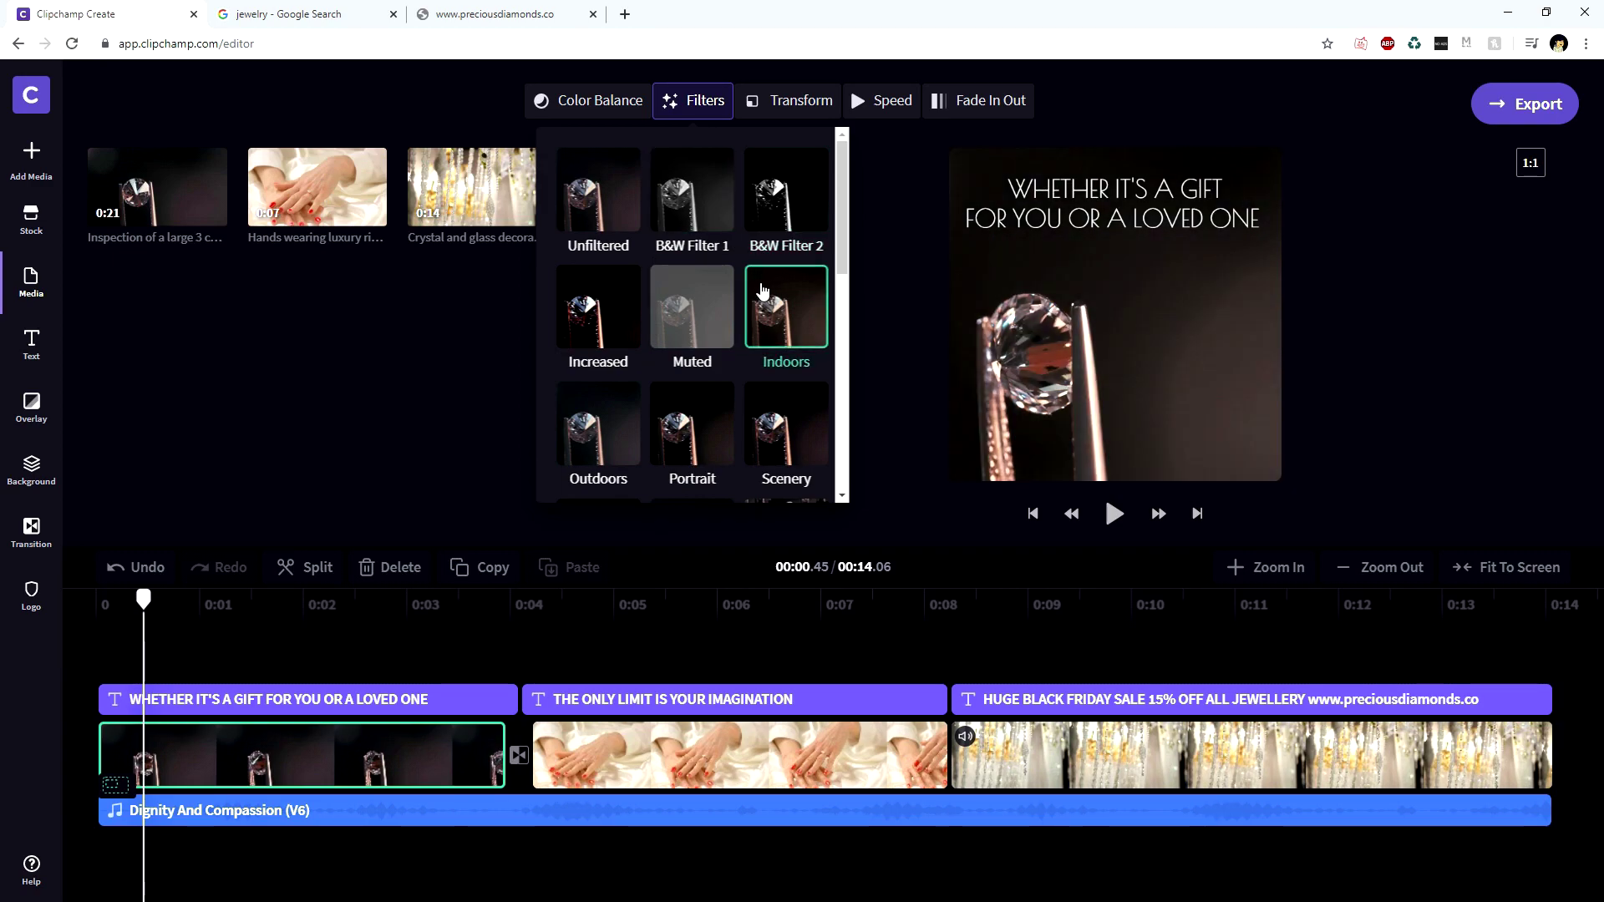
click(608, 318)
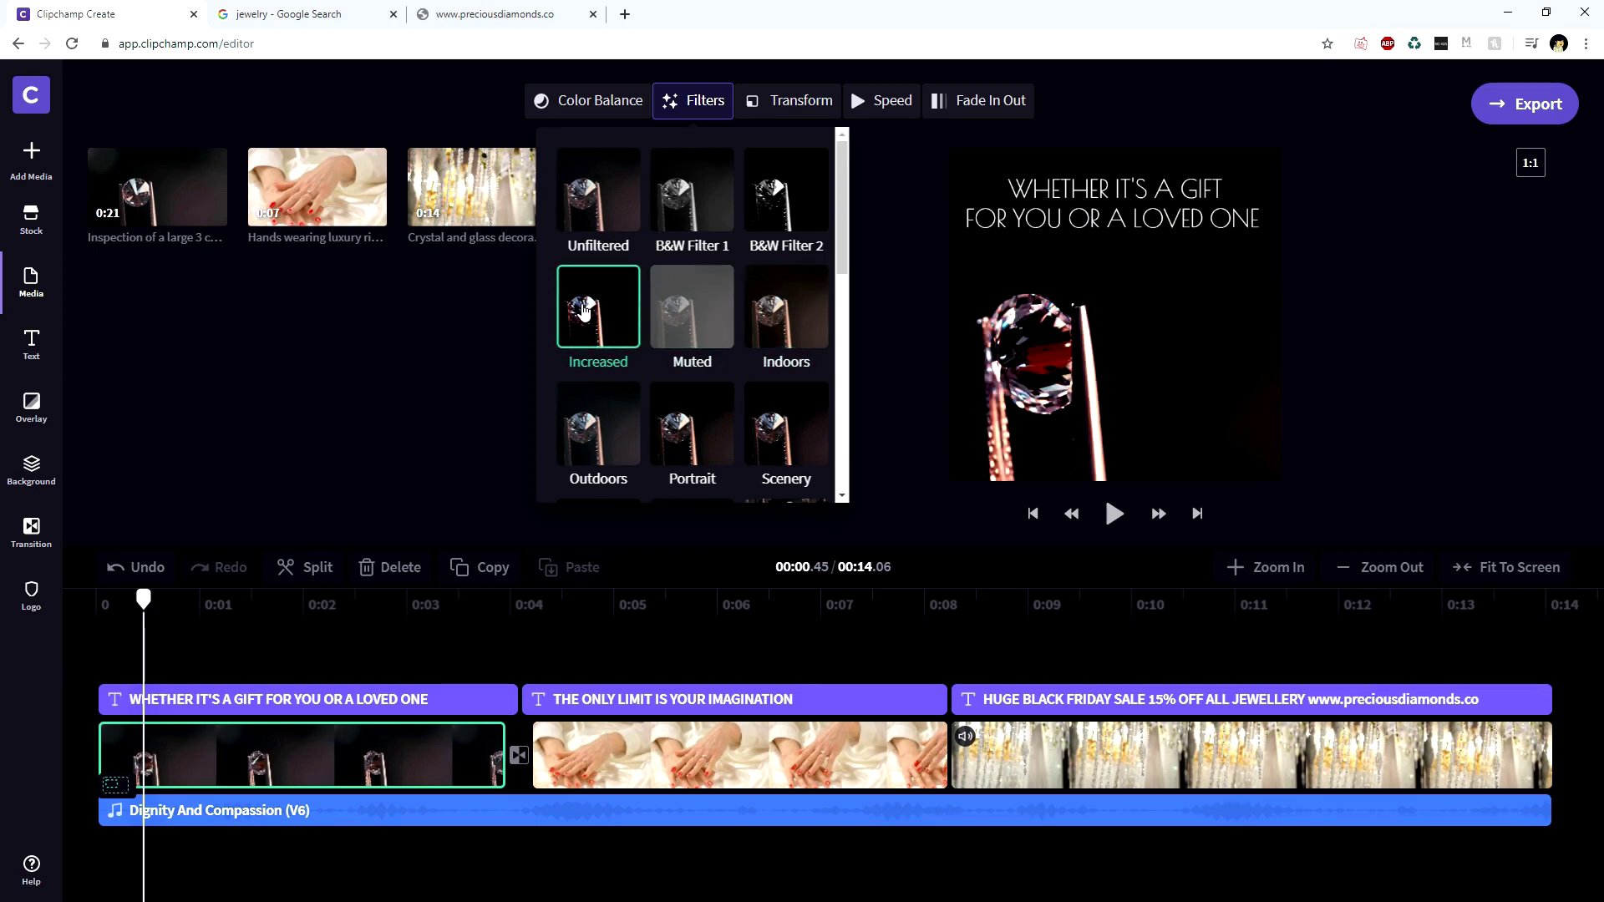
scroll(642, 304, down, 3)
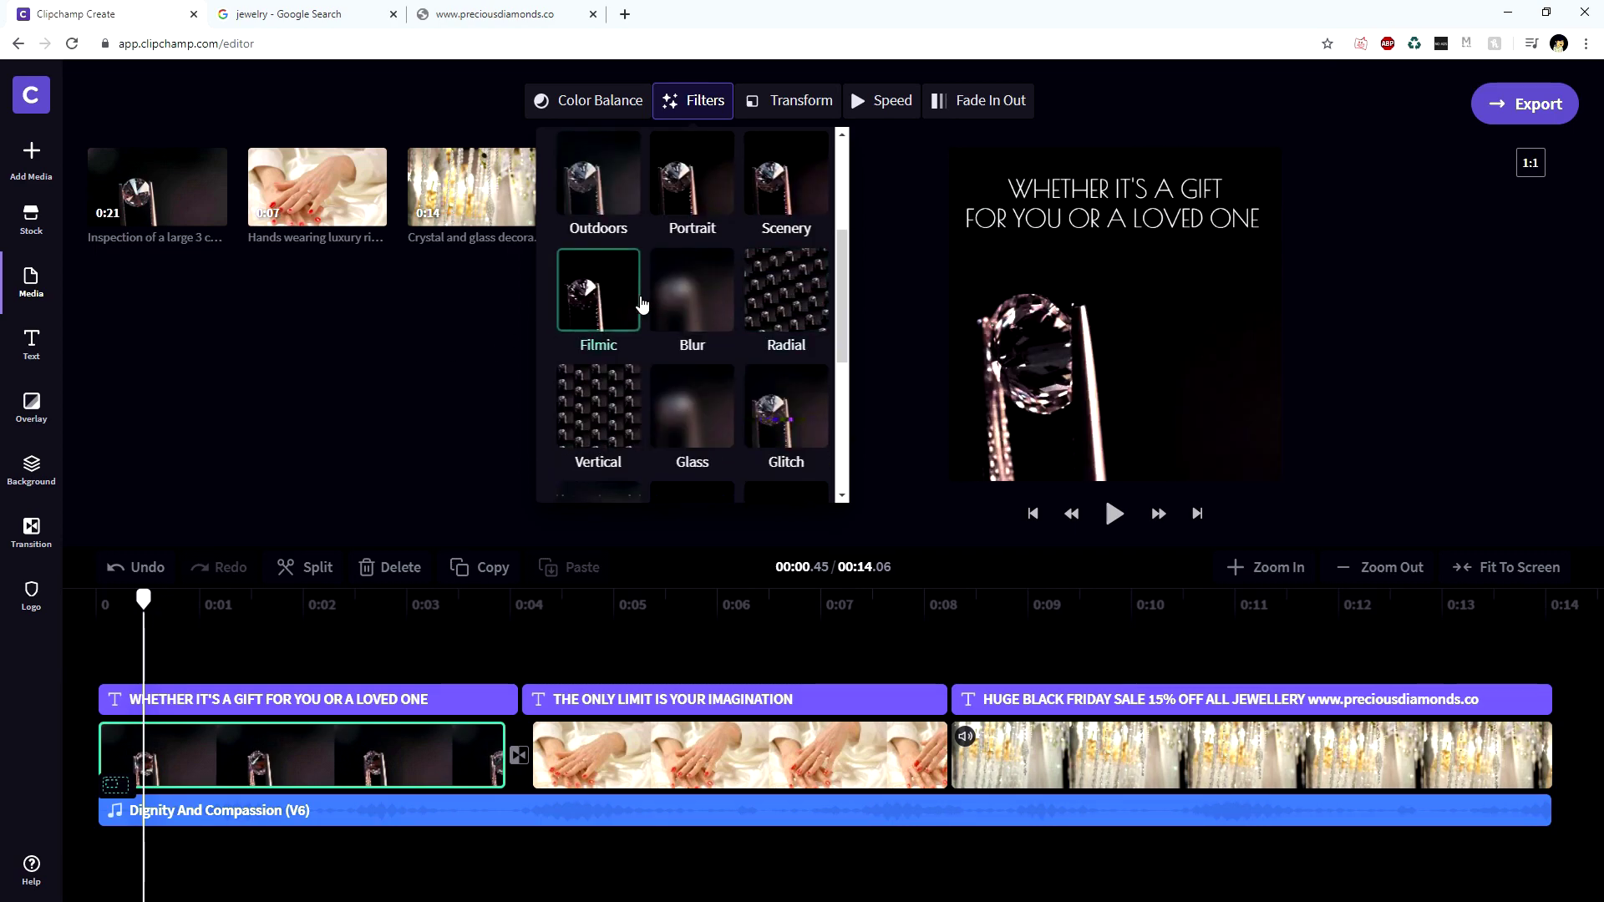
scroll(690, 275, up, 2)
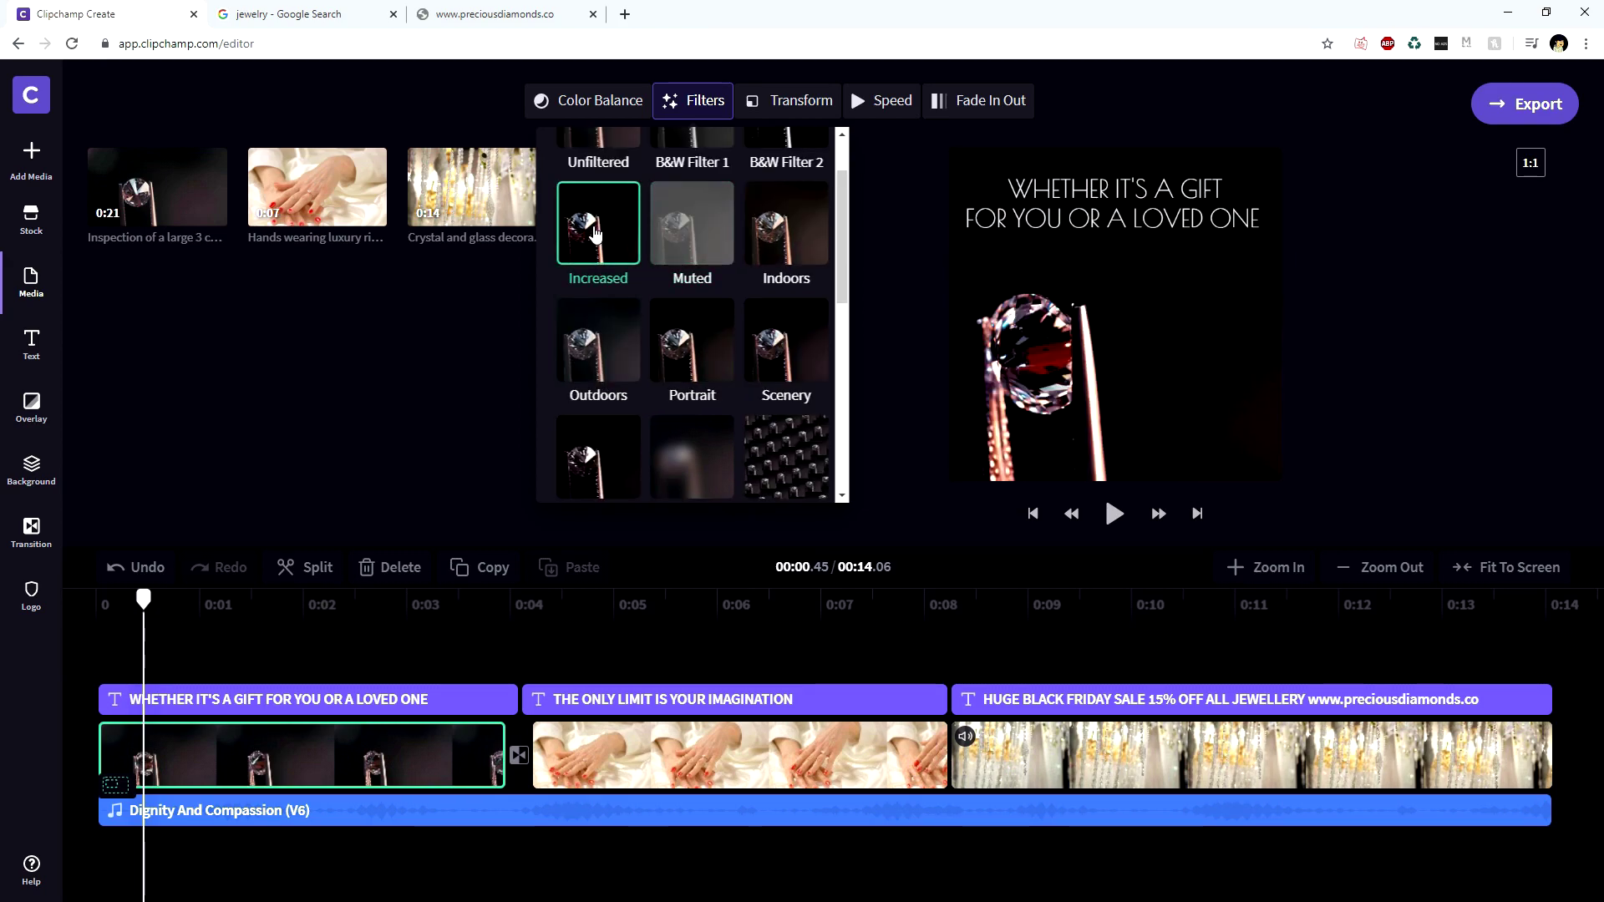
click(618, 773)
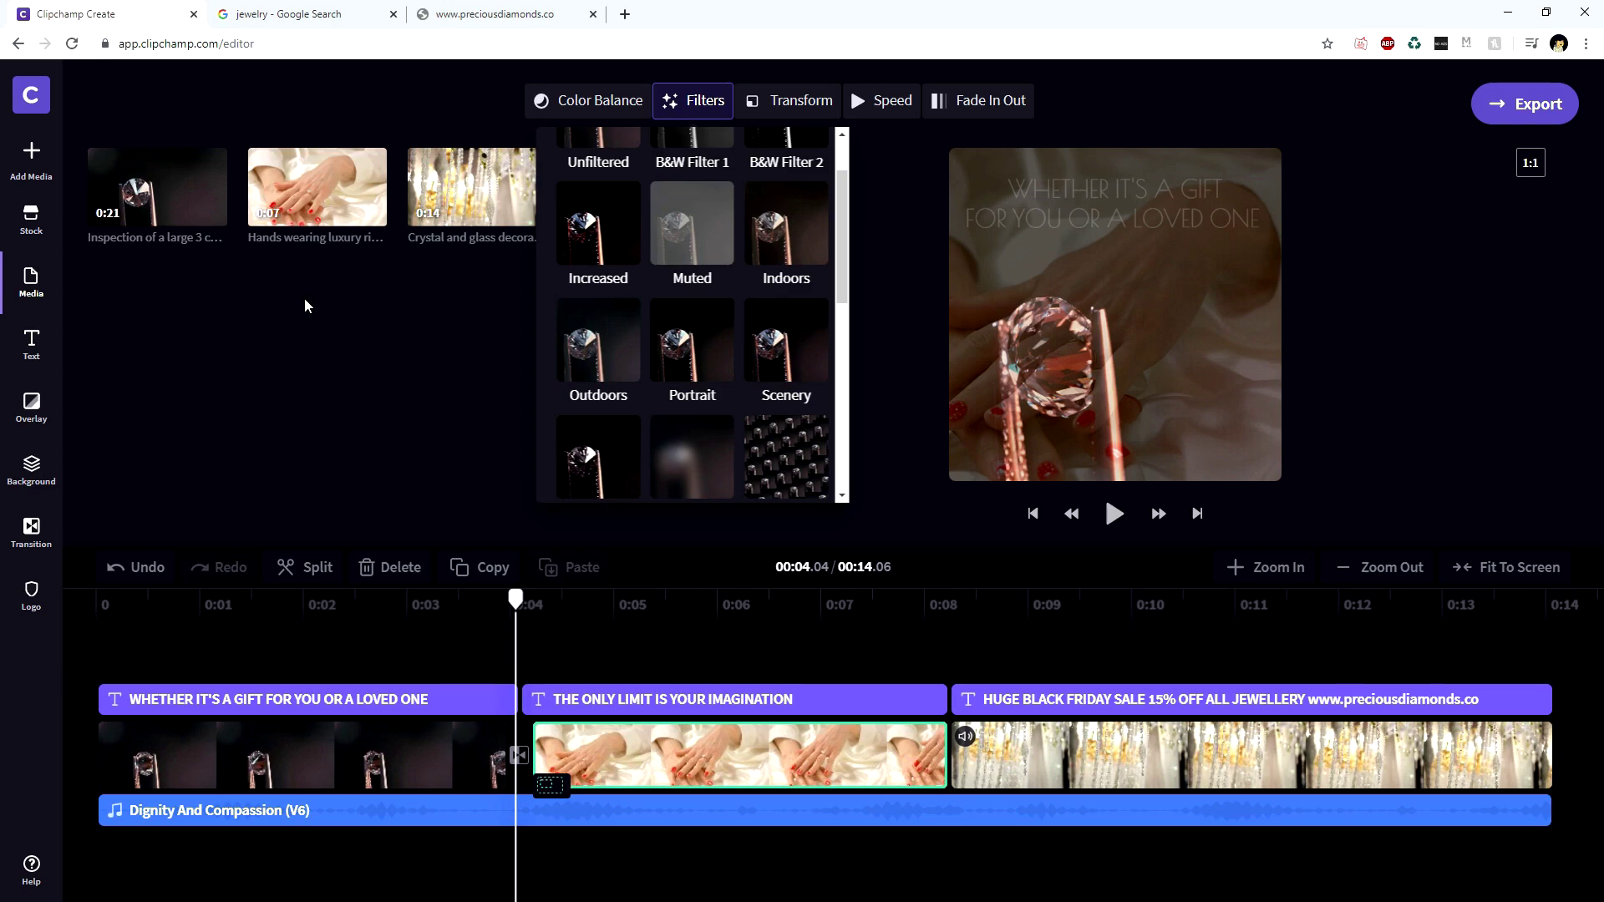
Search stock videos for 'jewellery' and add the 0:20 Young female seller clip to media
click(84, 163)
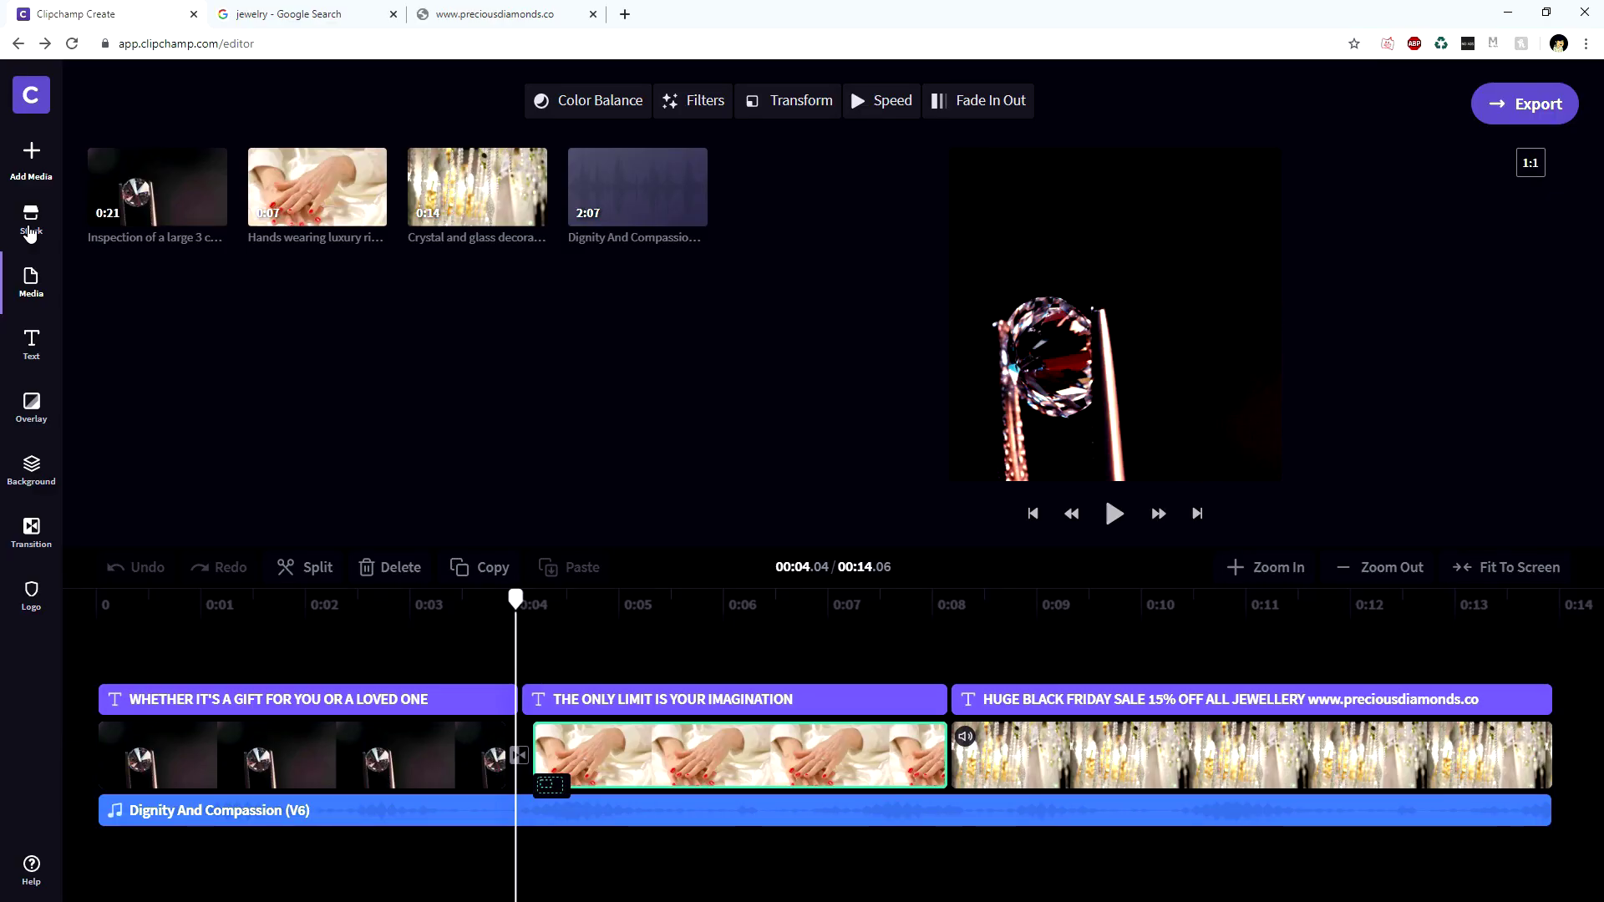
click(30, 224)
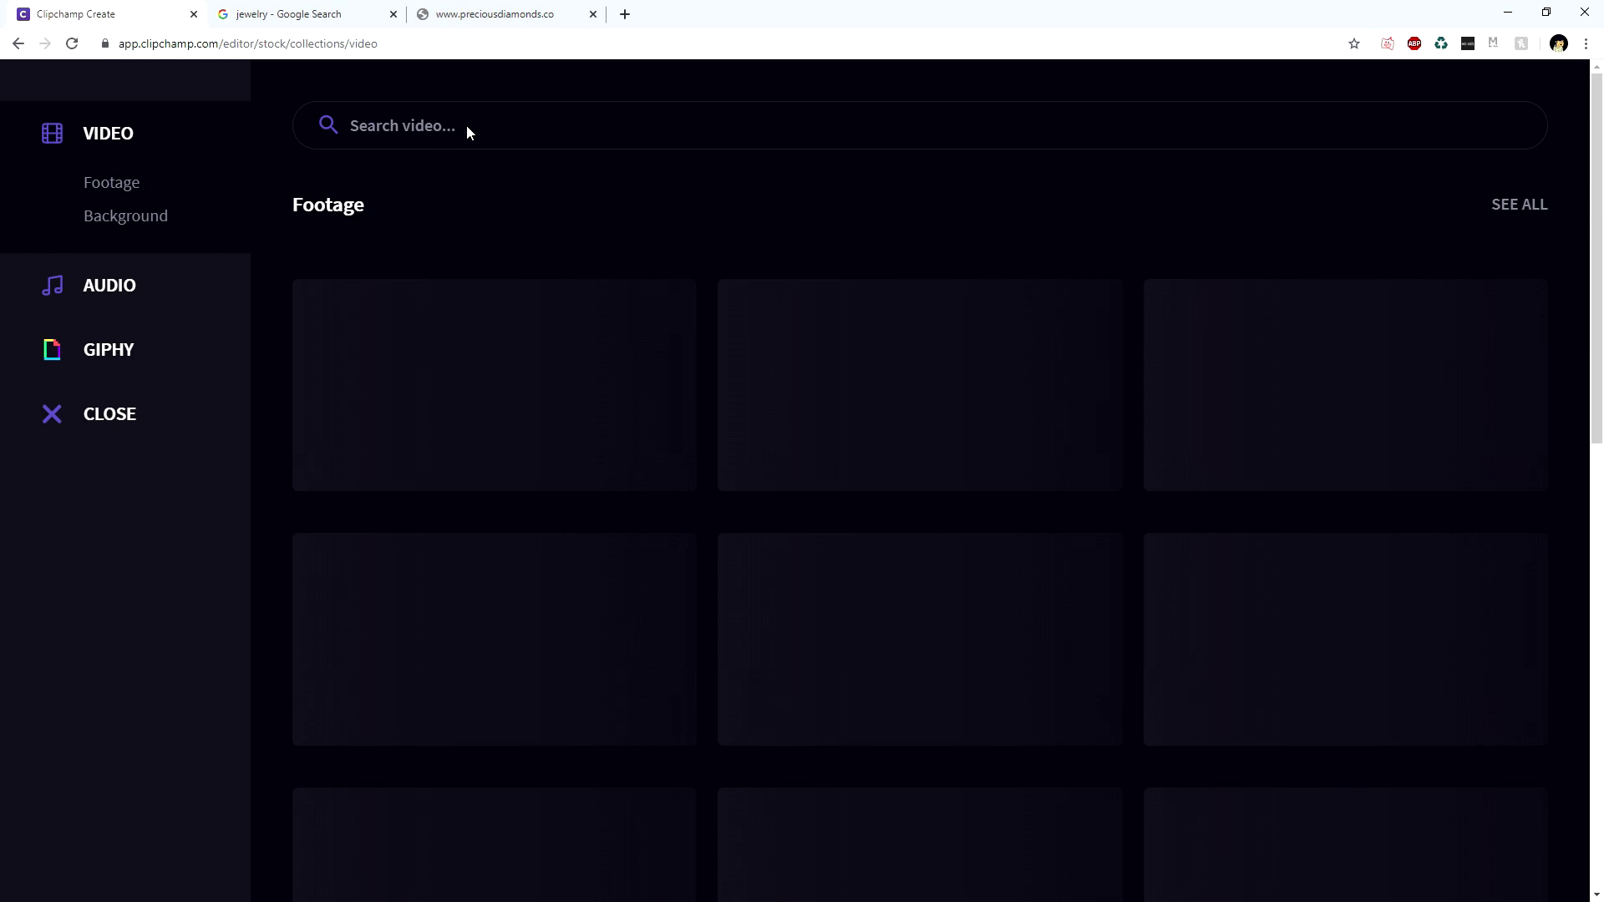
click(466, 125)
text(jewellery)
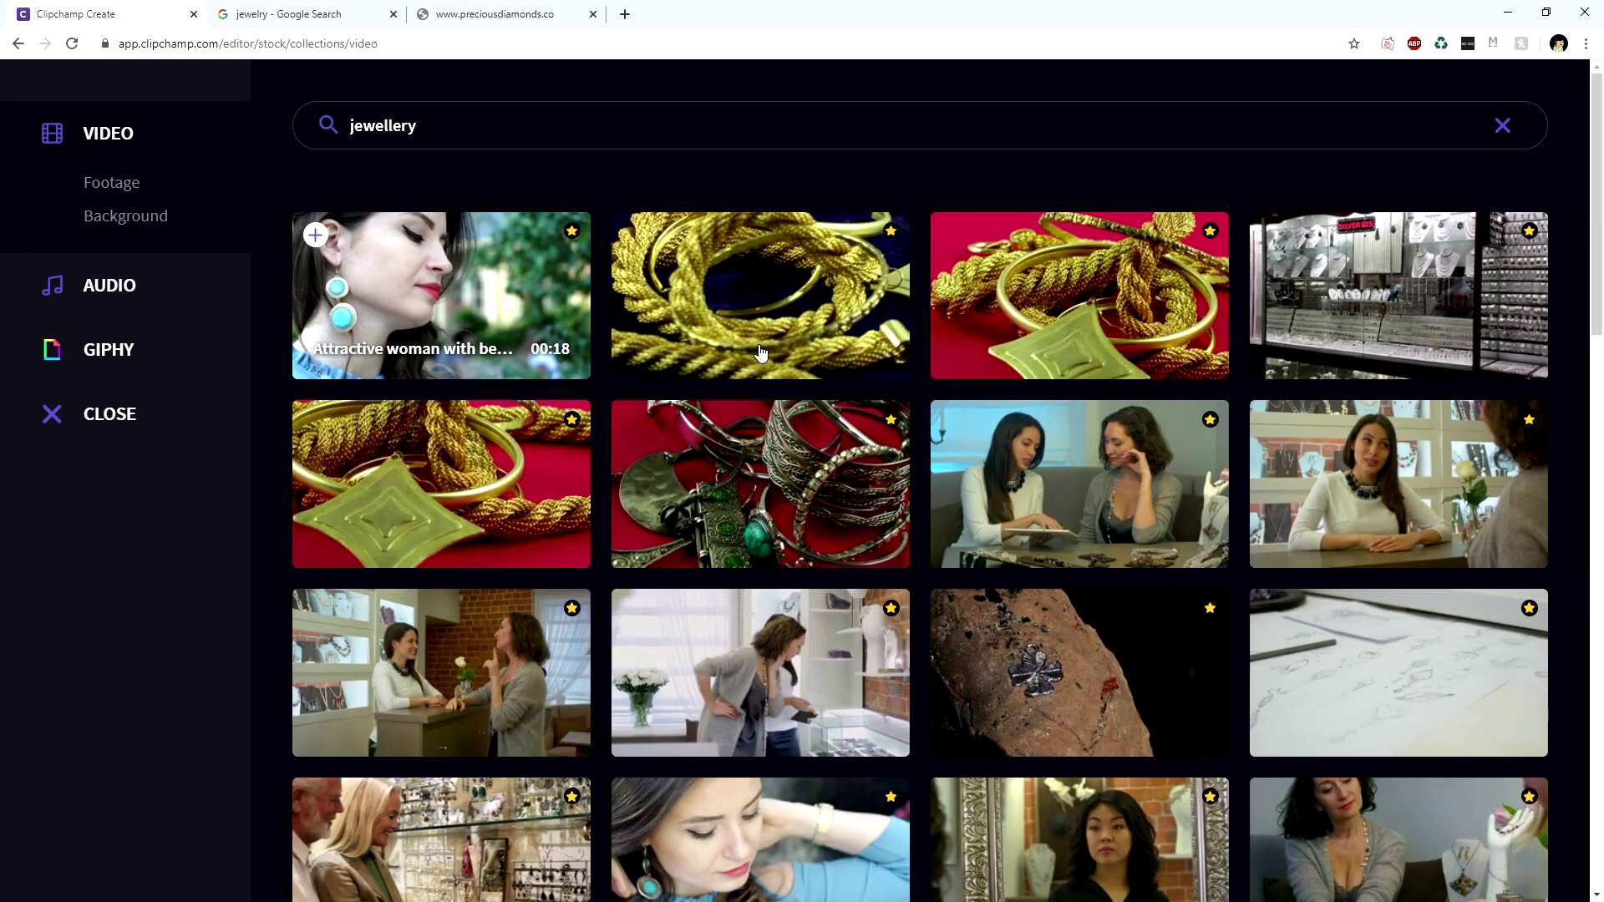
scroll(836, 393, down, 7)
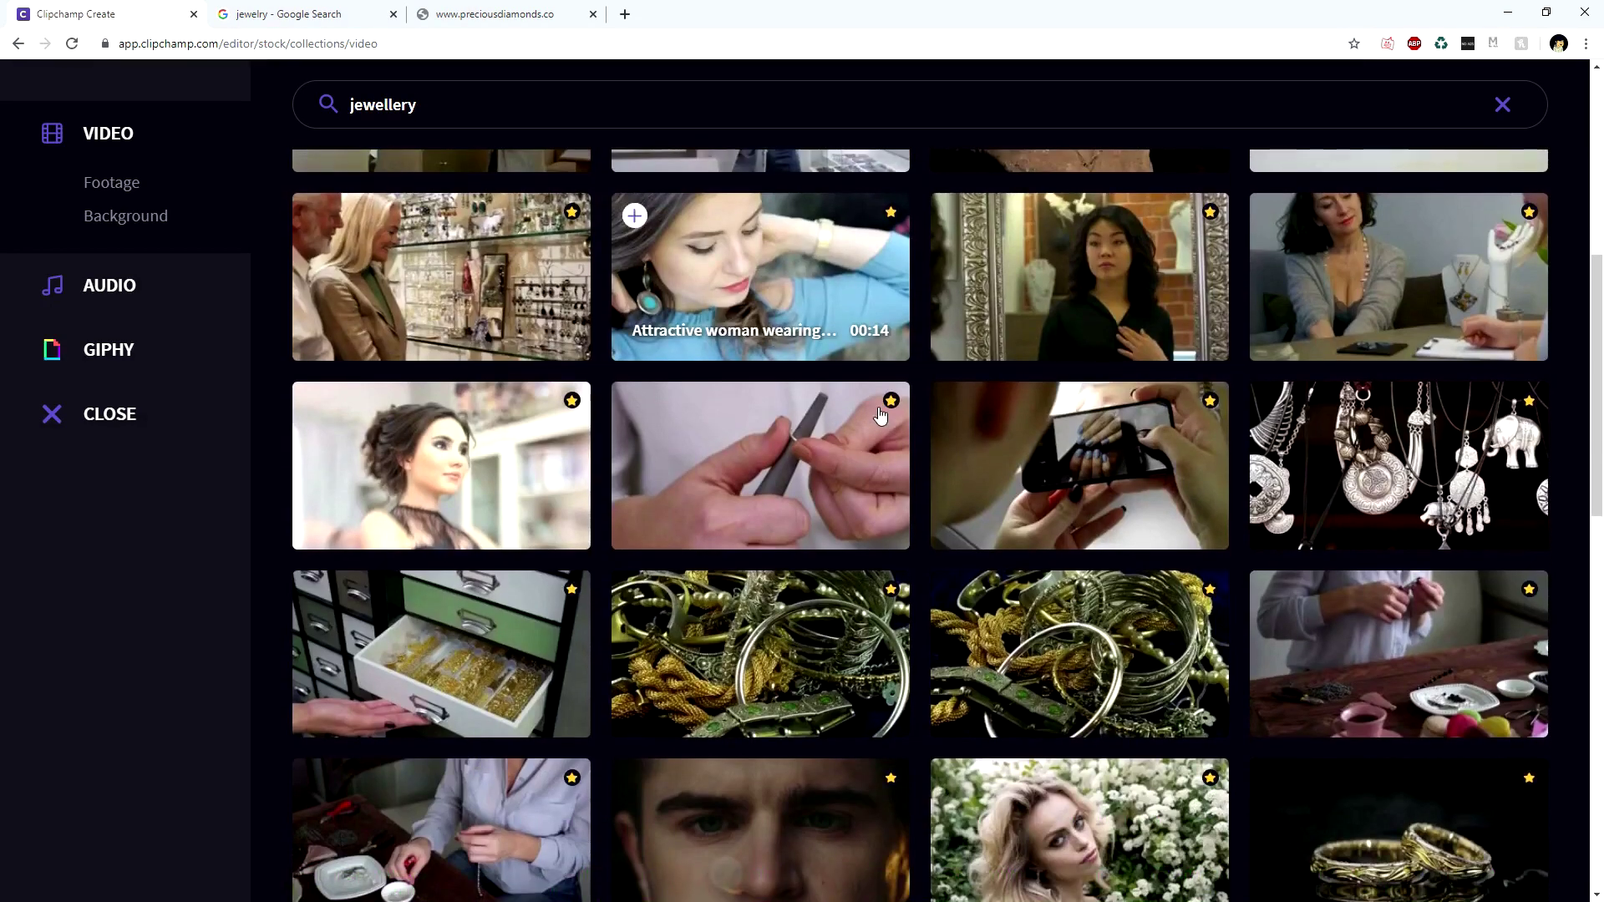
scroll(879, 407, down, 4)
mouse_move(884, 403)
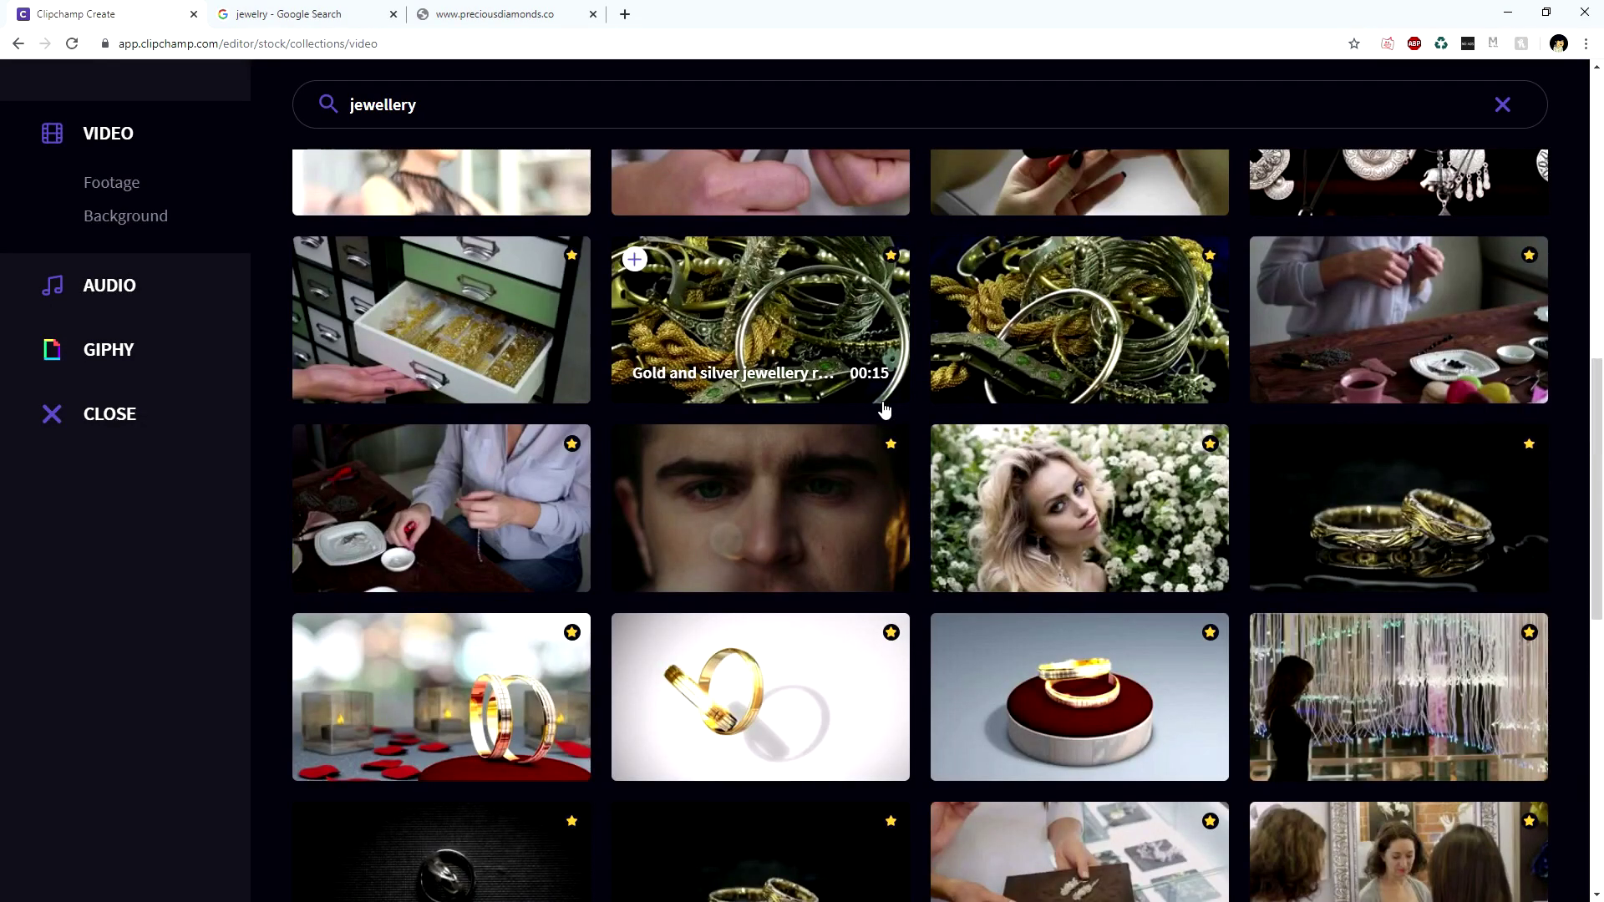
scroll(884, 410, down, 10)
mouse_move(1073, 174)
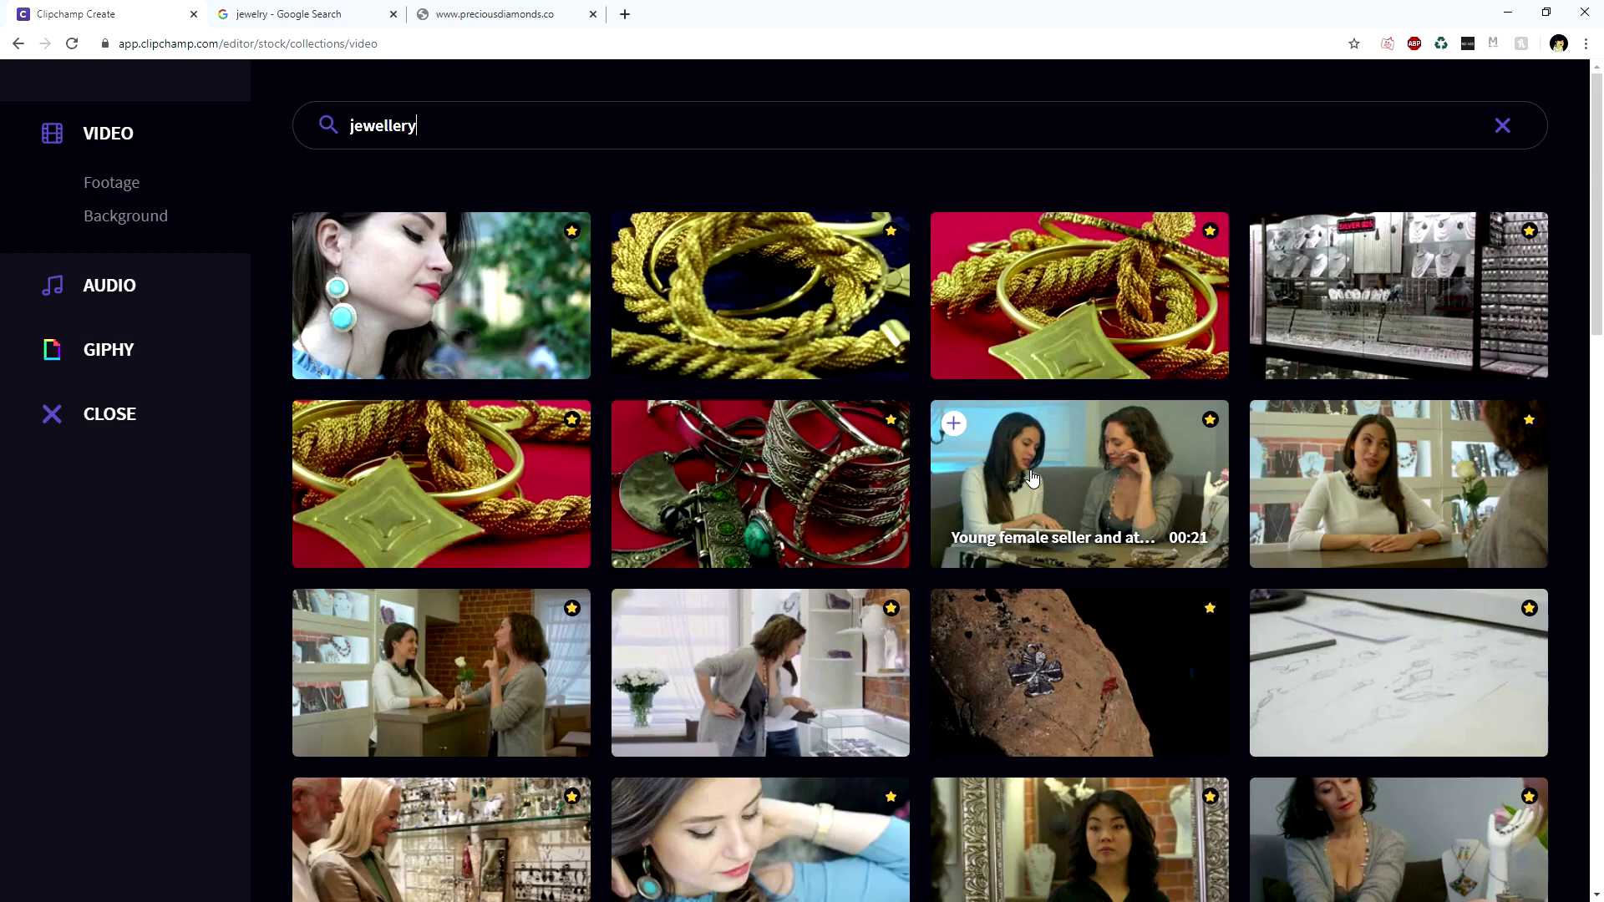
click(954, 425)
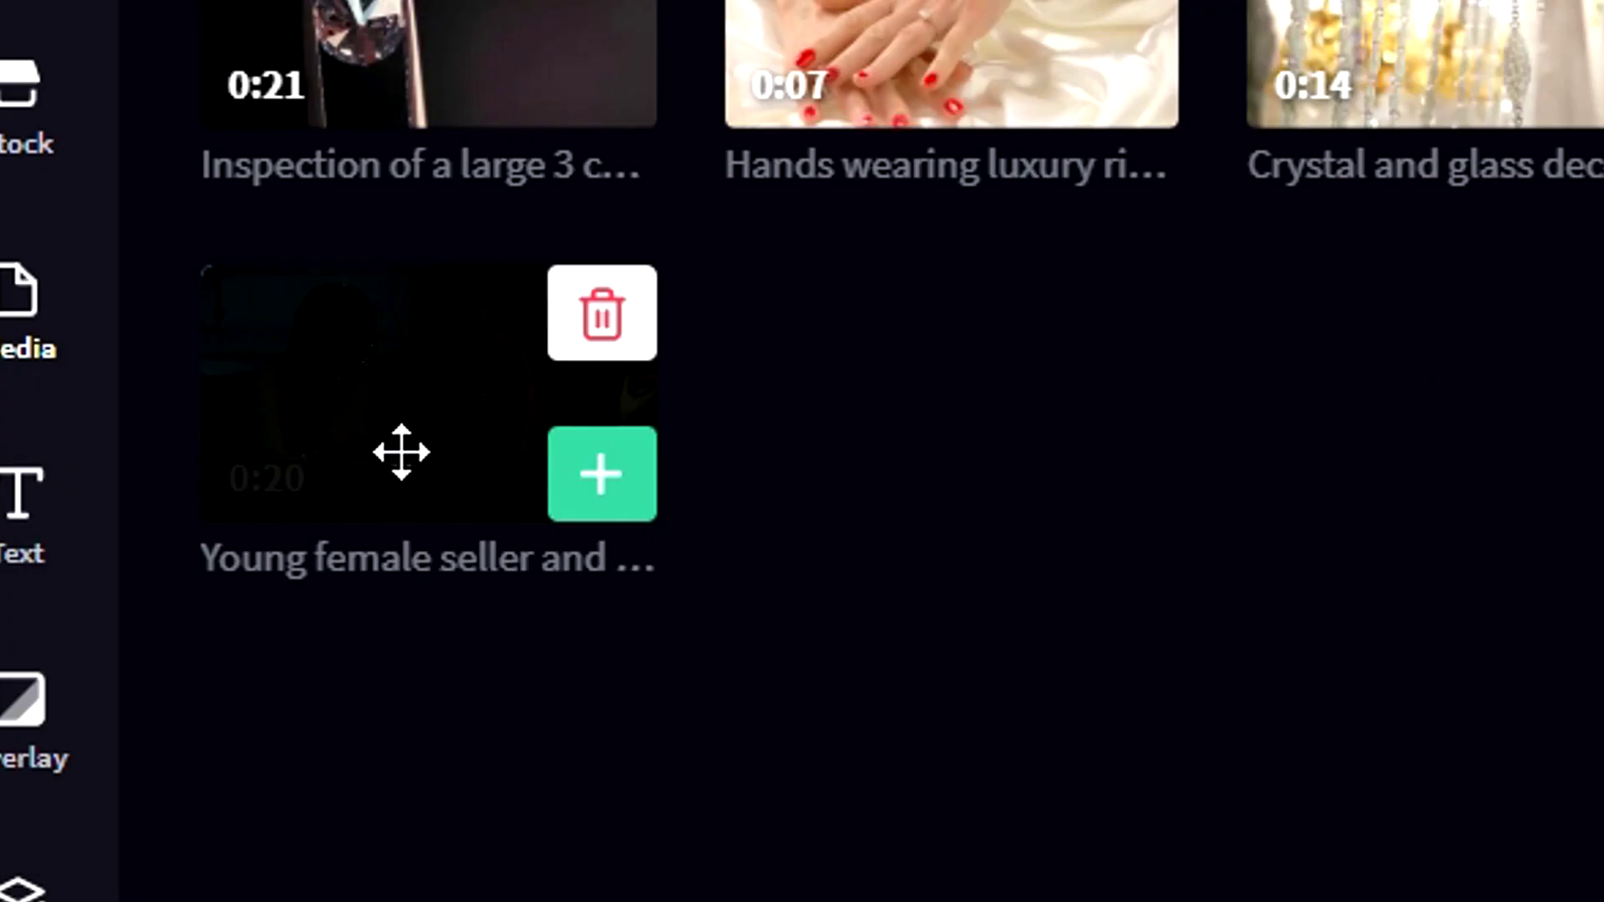
Drop the diamond clip into the gap after the opening clip, then move the playhead to about 0:08
drag(408, 505, 438, 590)
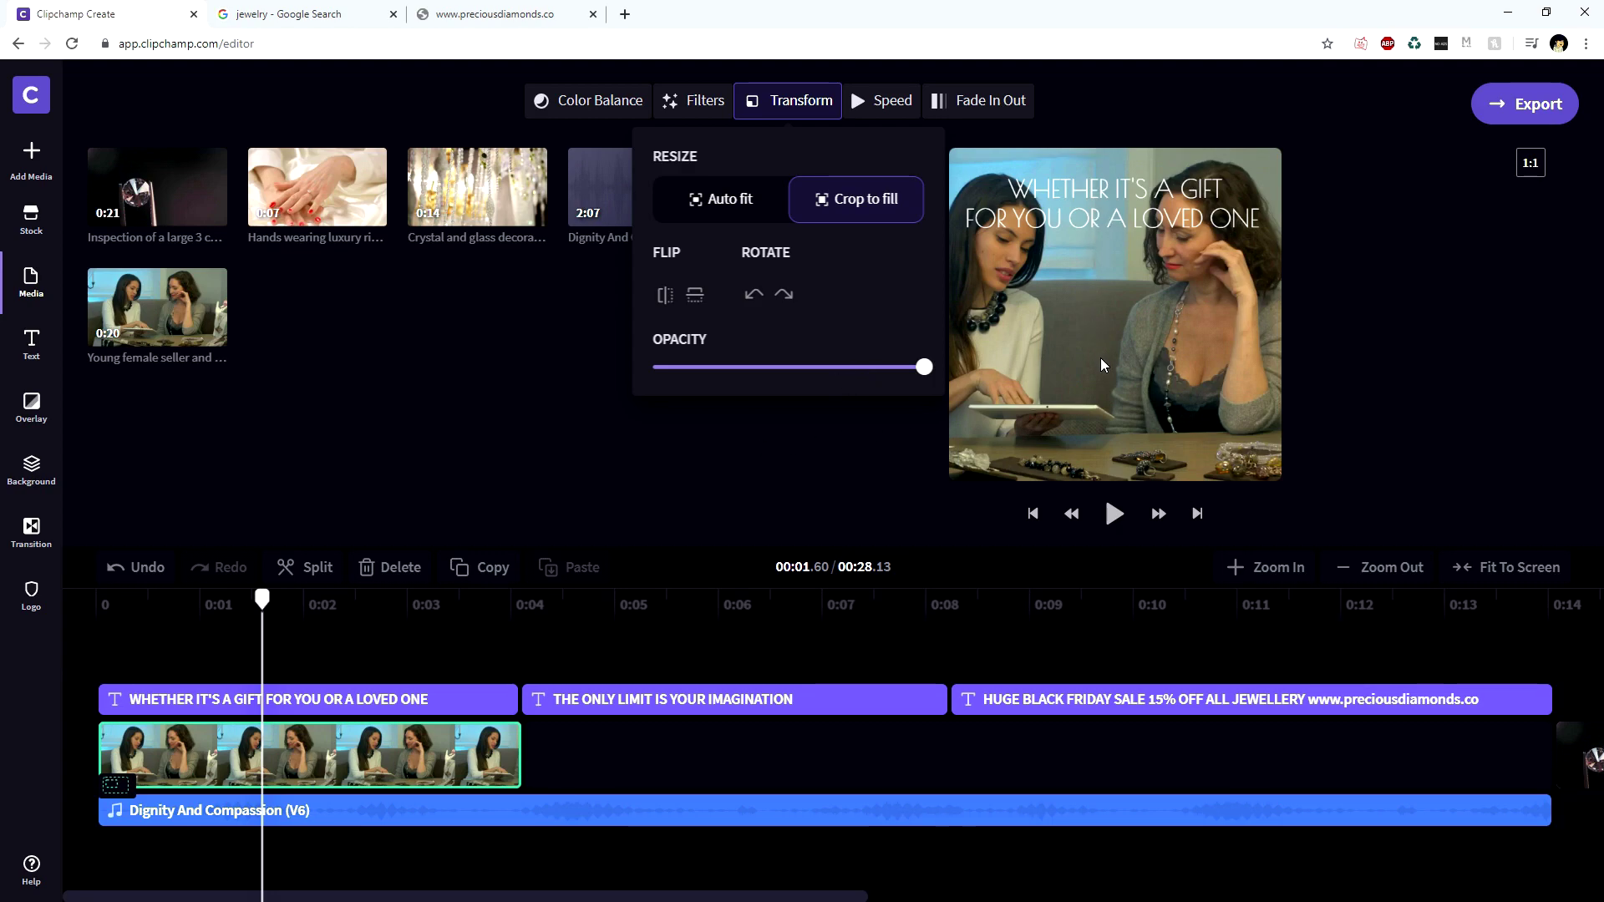
click(1112, 205)
click(730, 105)
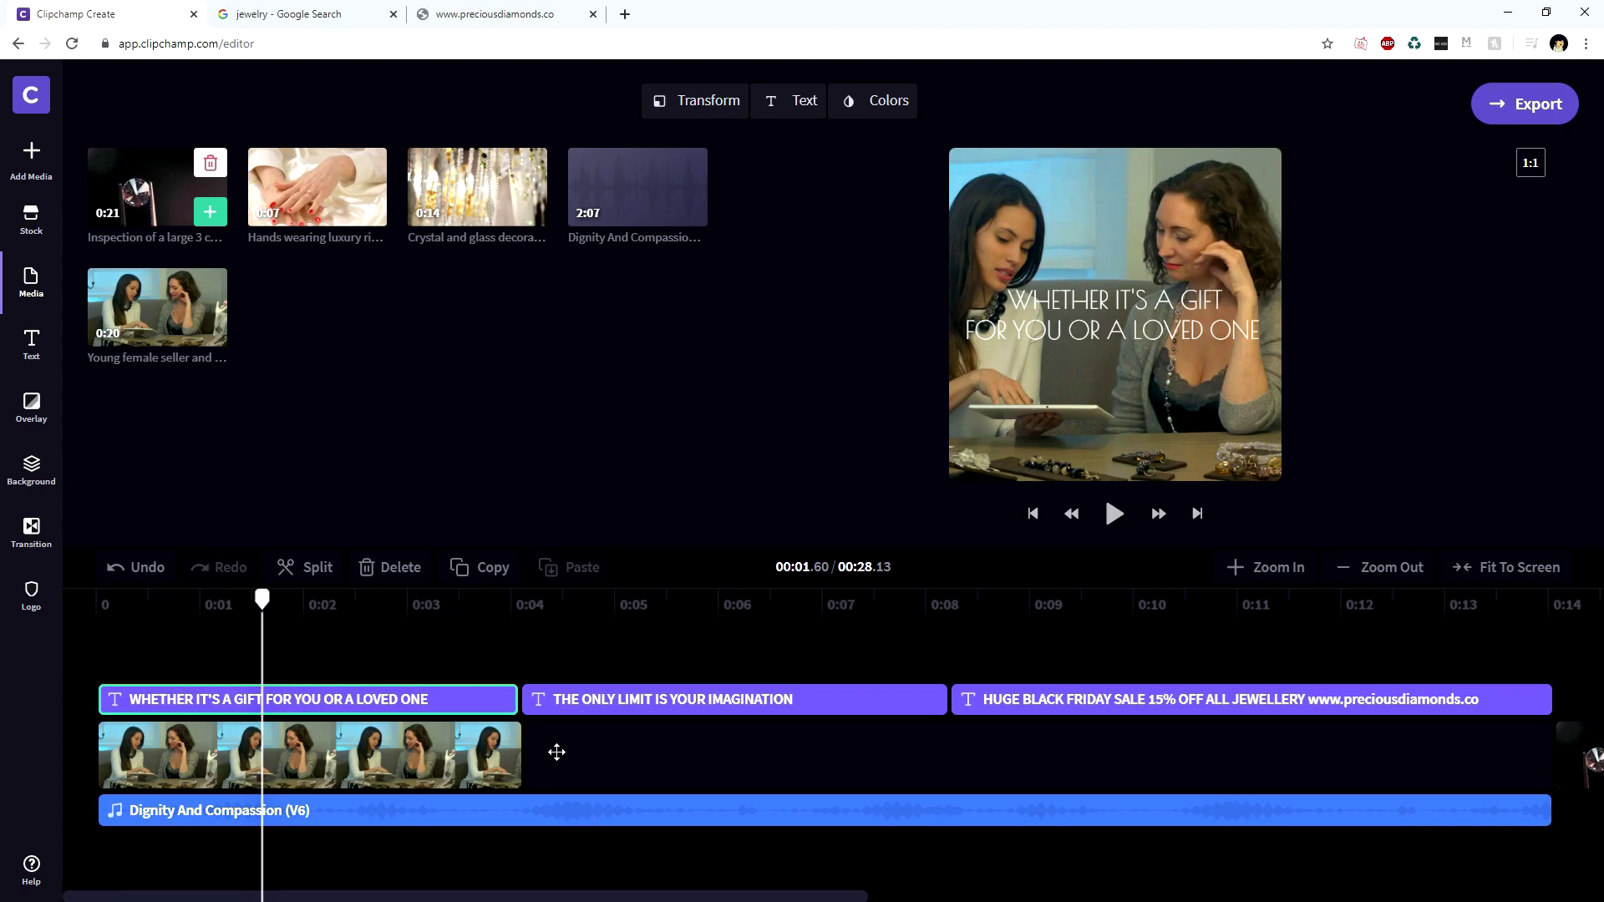
drag(559, 752, 952, 756)
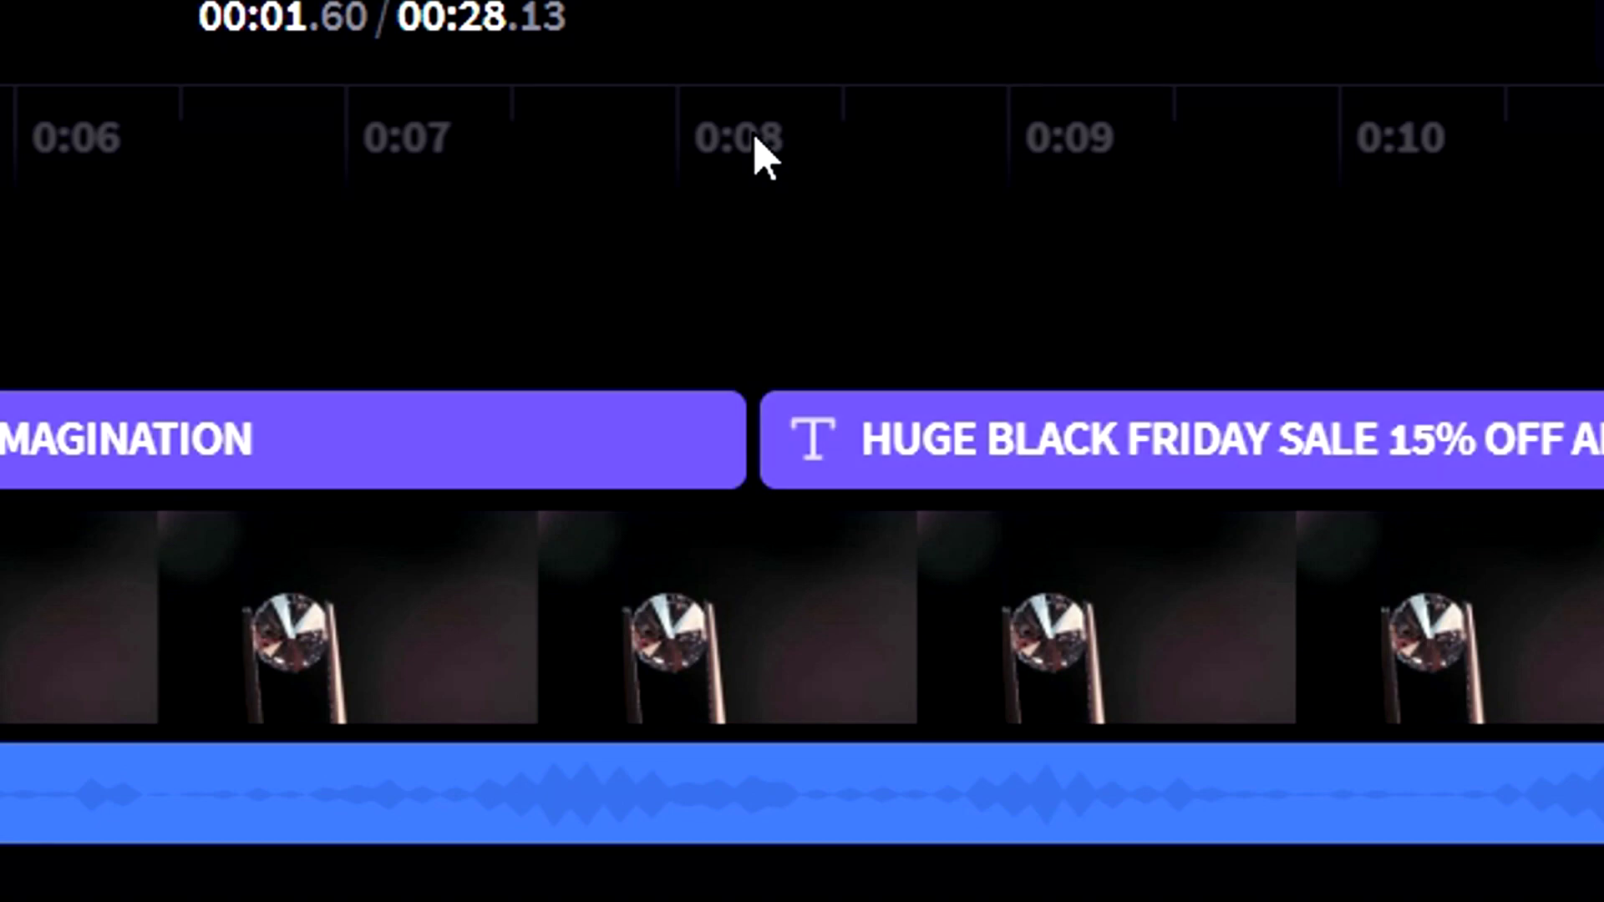
click(756, 154)
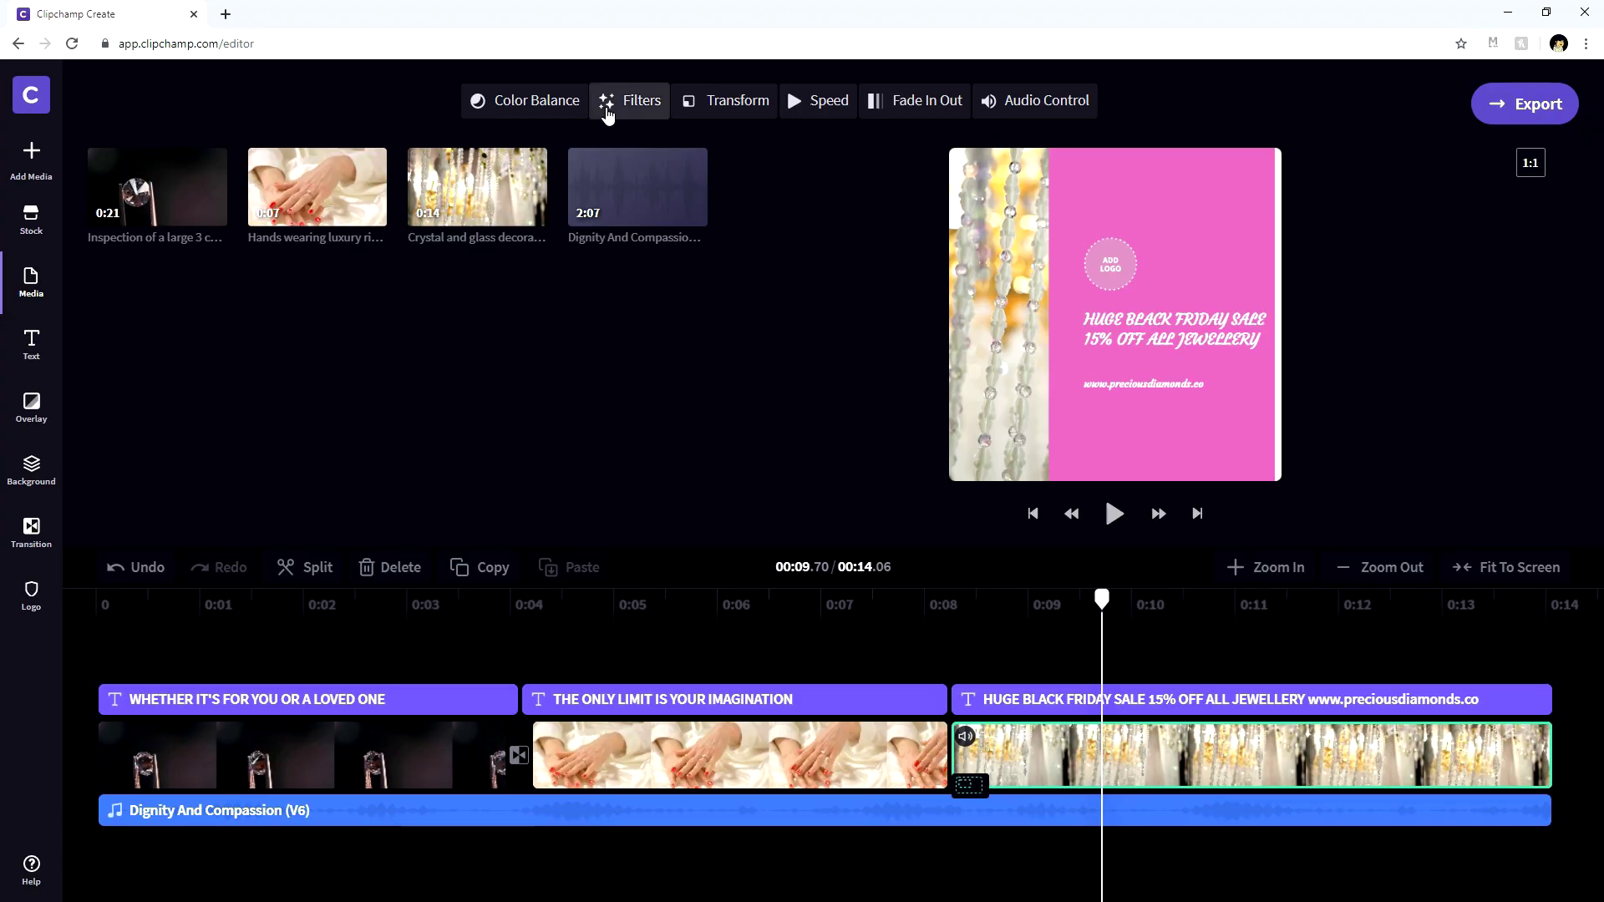
click(544, 105)
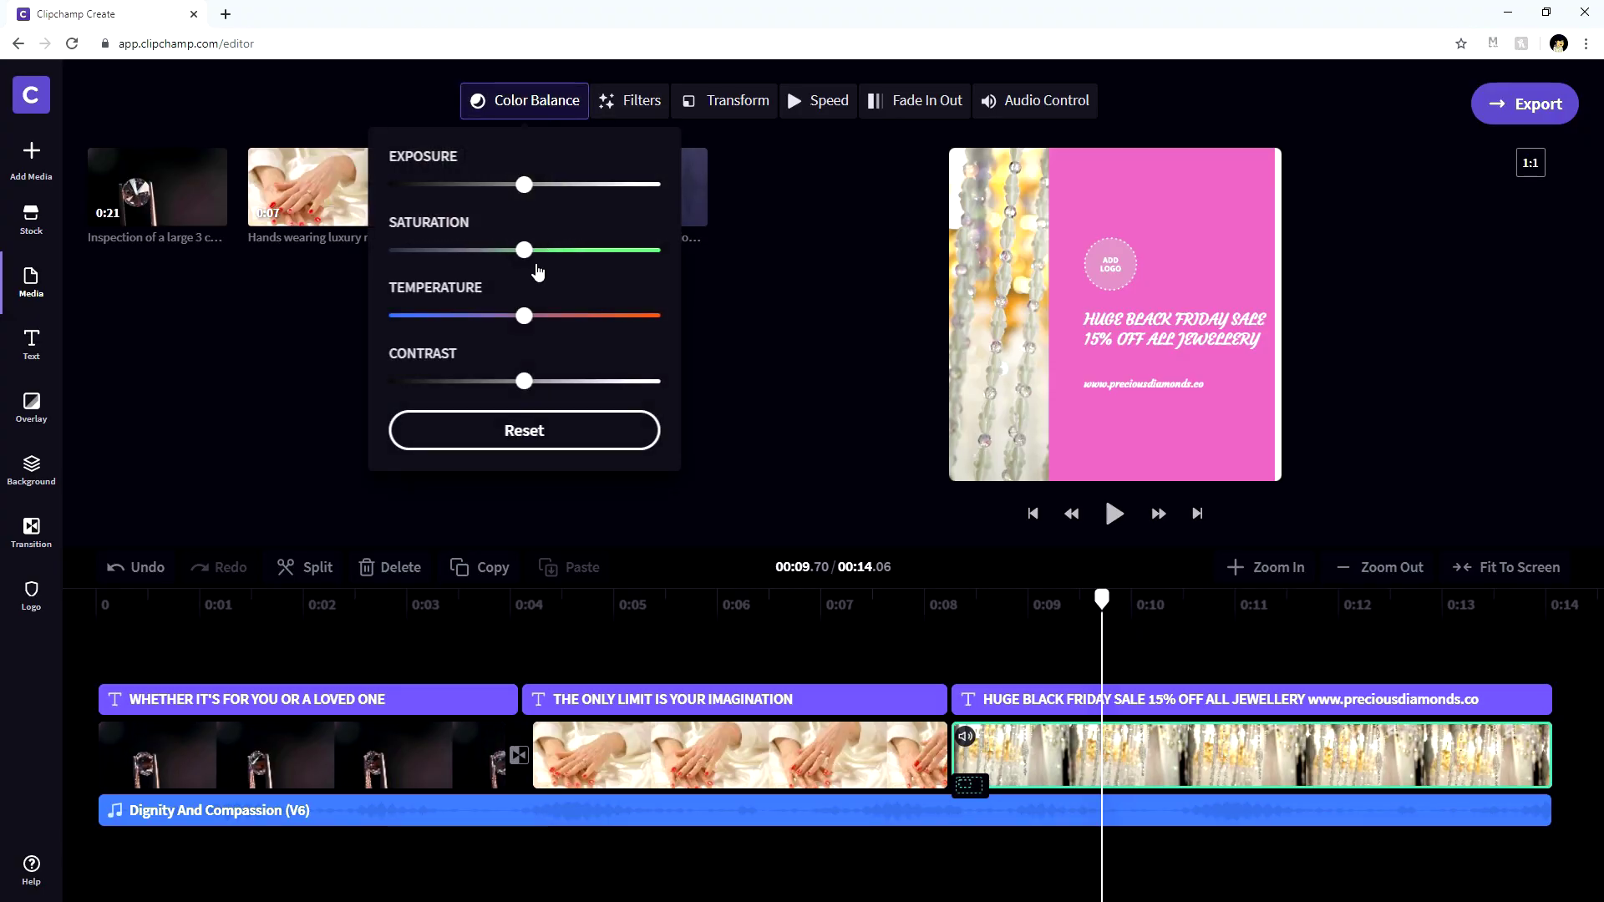
Raise the crystal clip's saturation, exposure and colour temperature in Color Balance
drag(527, 250, 495, 260)
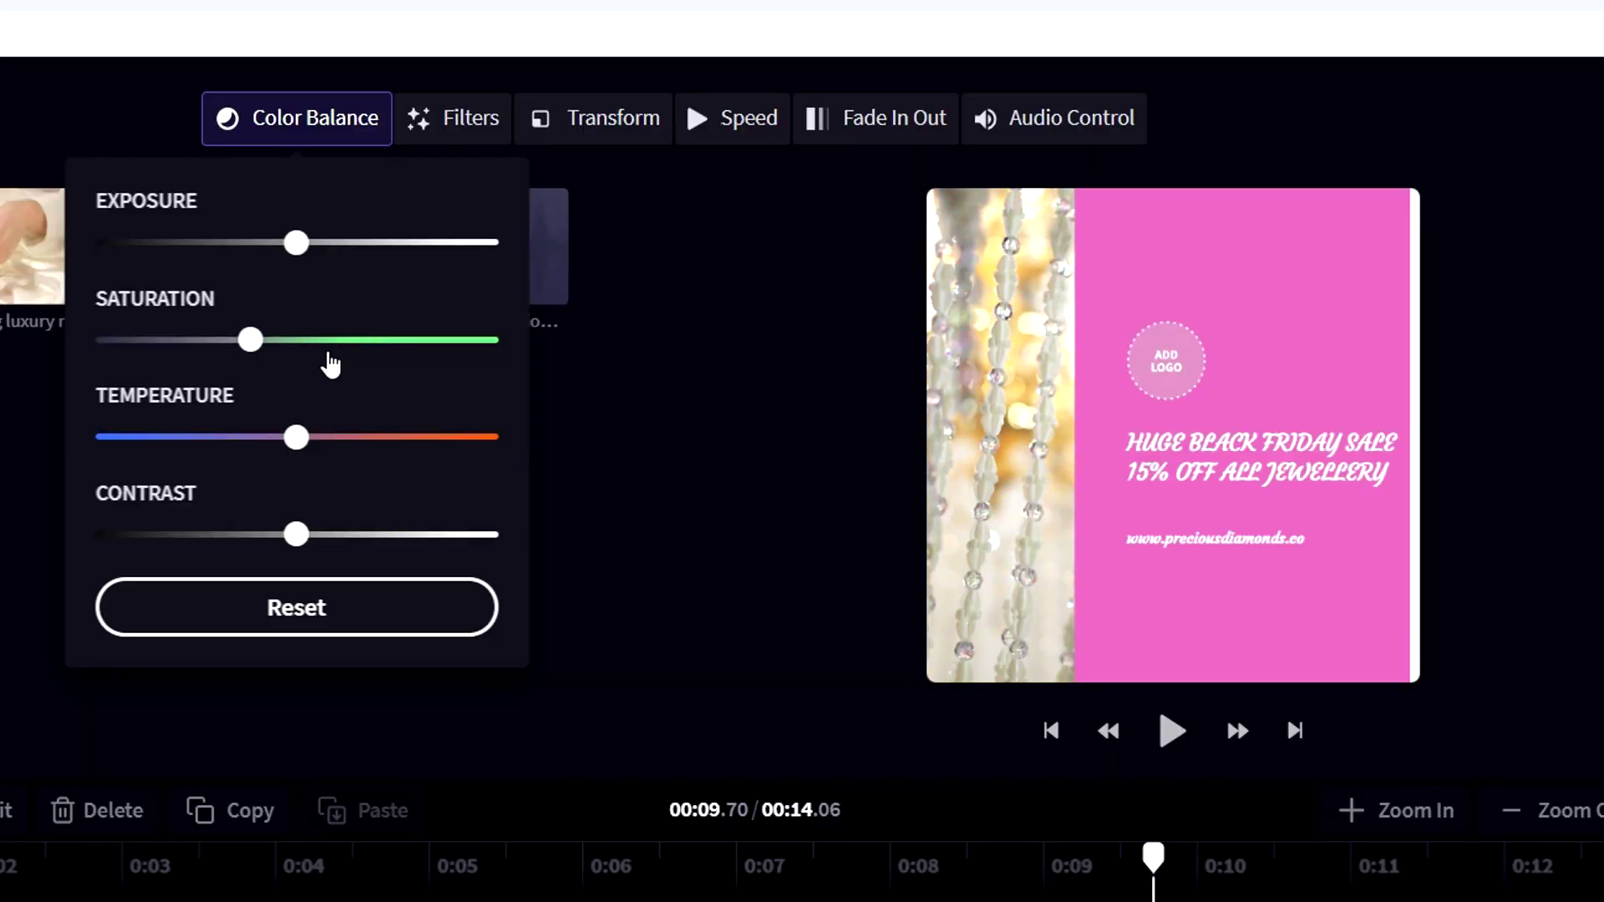
drag(330, 364, 316, 349)
mouse_move(298, 244)
mouse_down()
mouse_move(364, 254)
mouse_move(311, 256)
mouse_up()
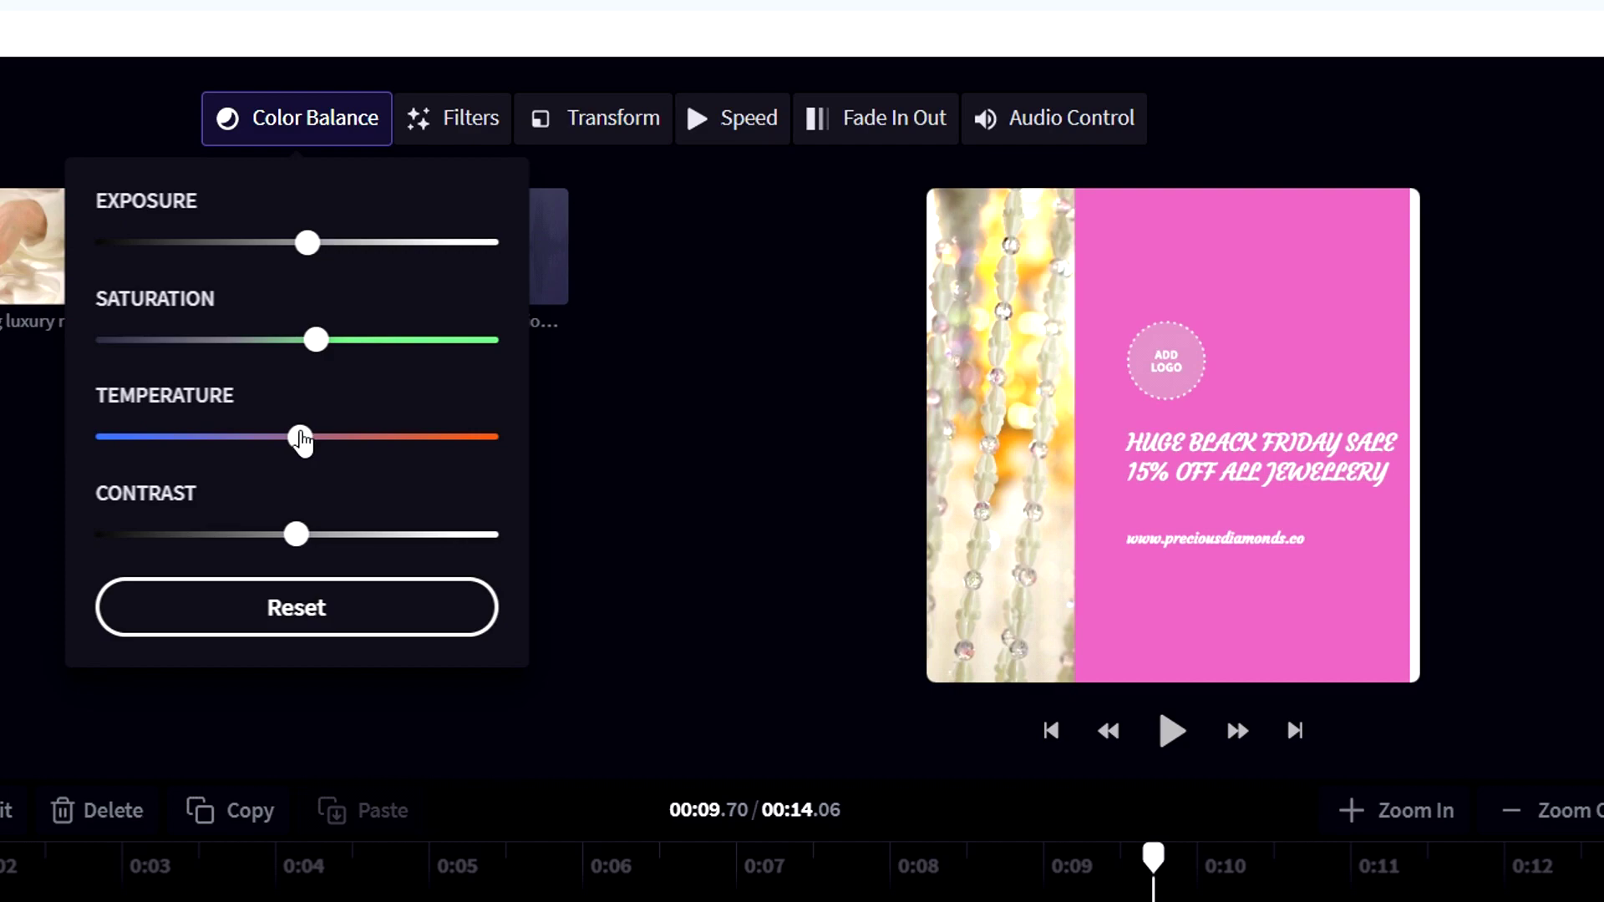
drag(301, 439, 340, 438)
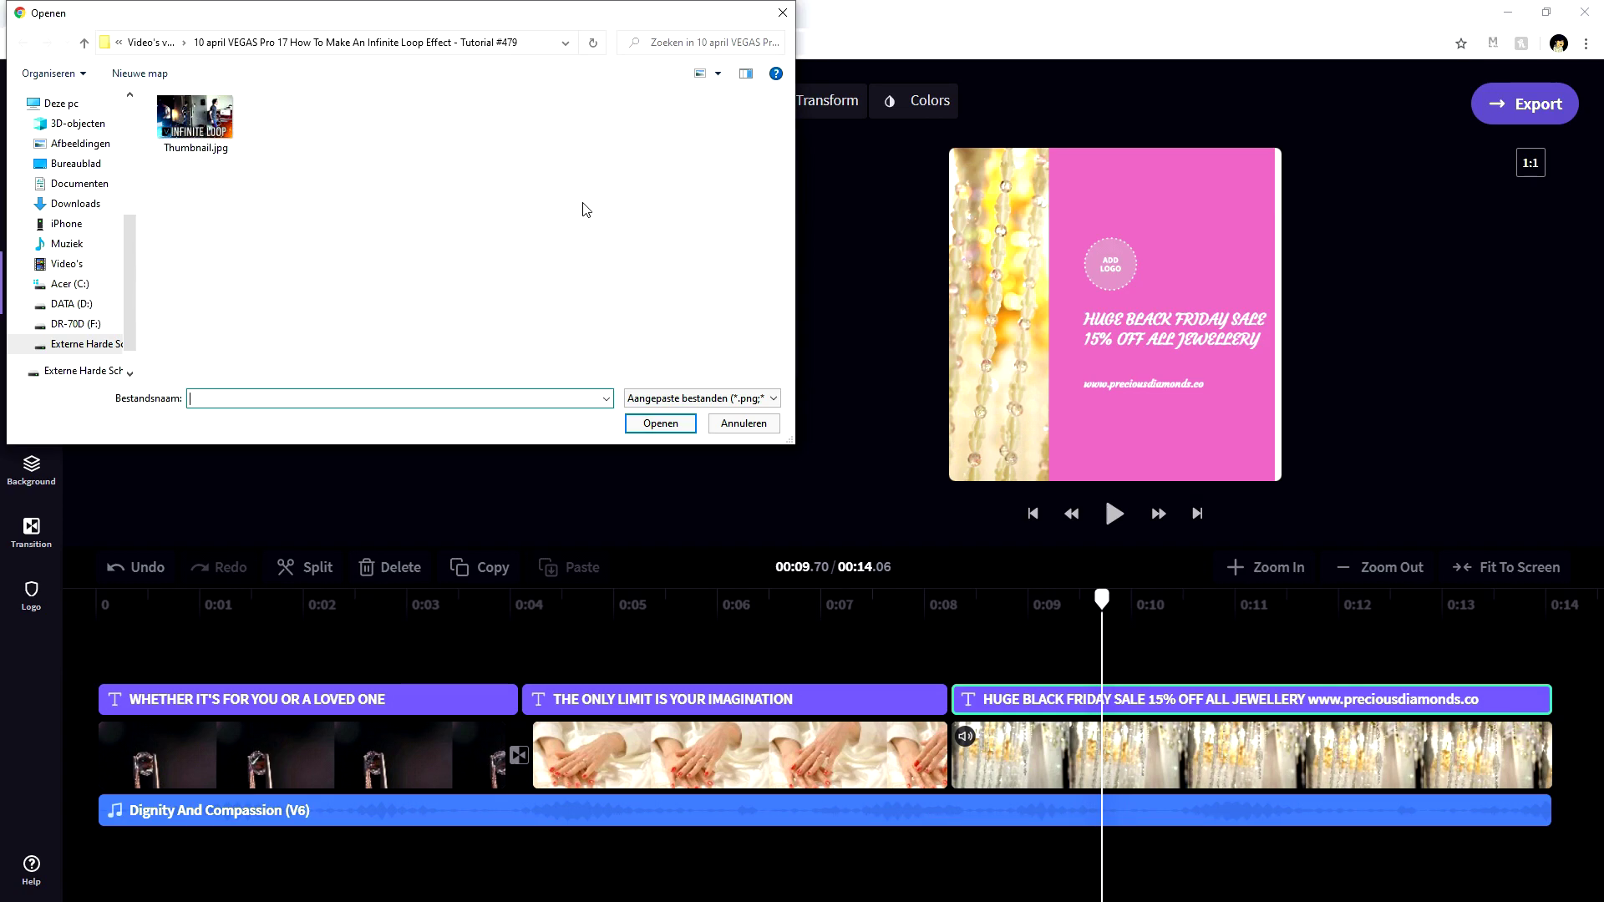
Cancel the logo file choice and set the end card background colour to black
click(756, 422)
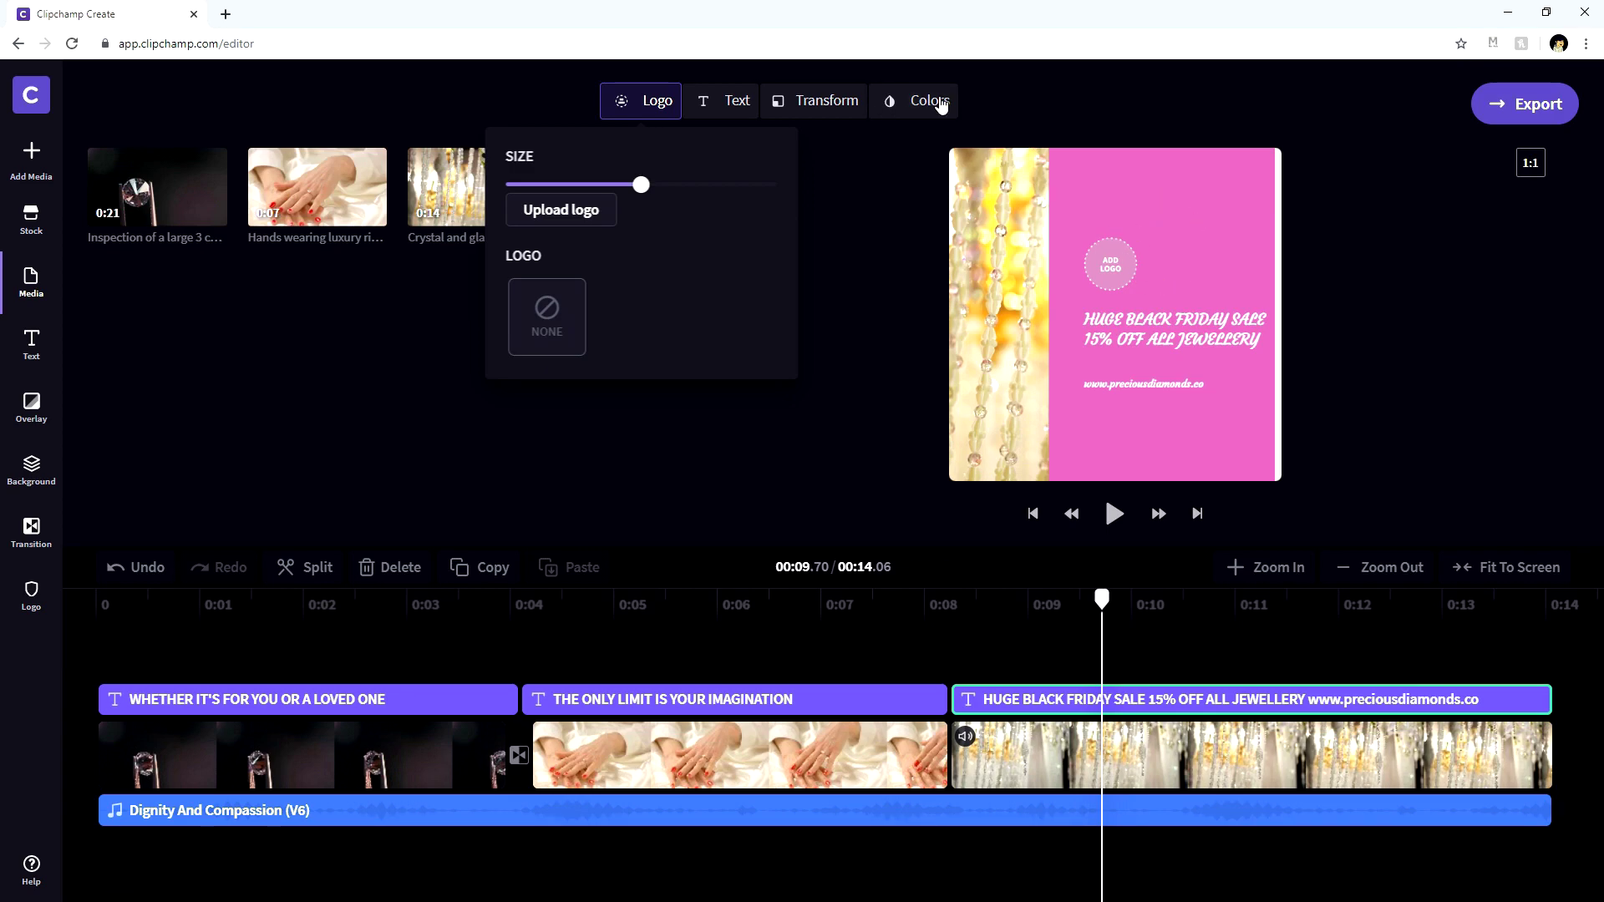
click(940, 102)
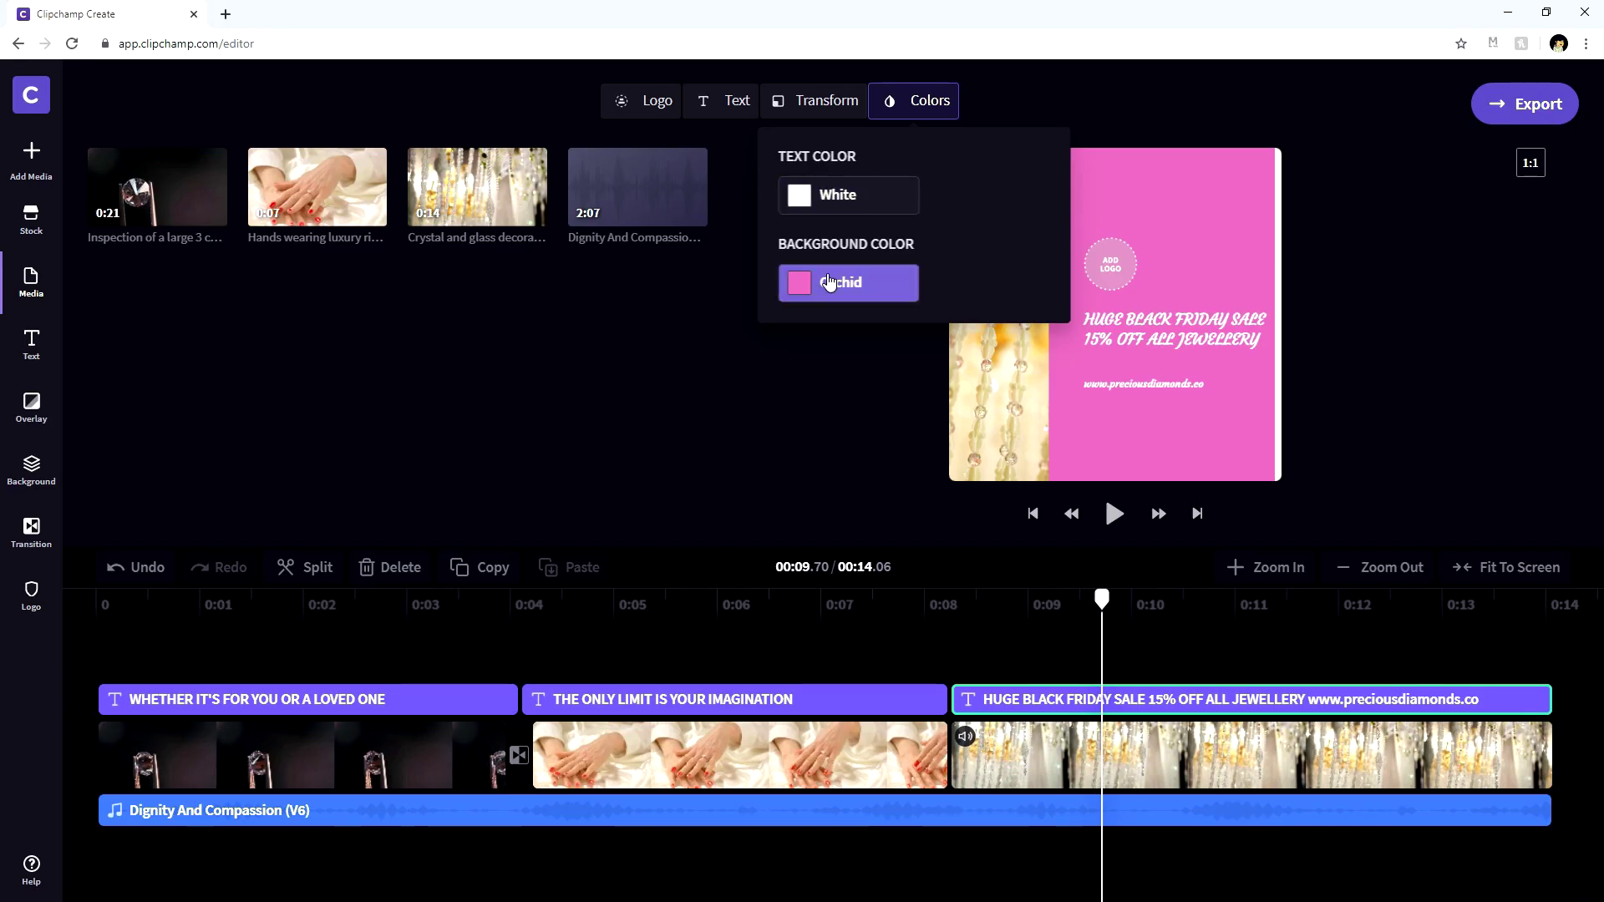
click(598, 558)
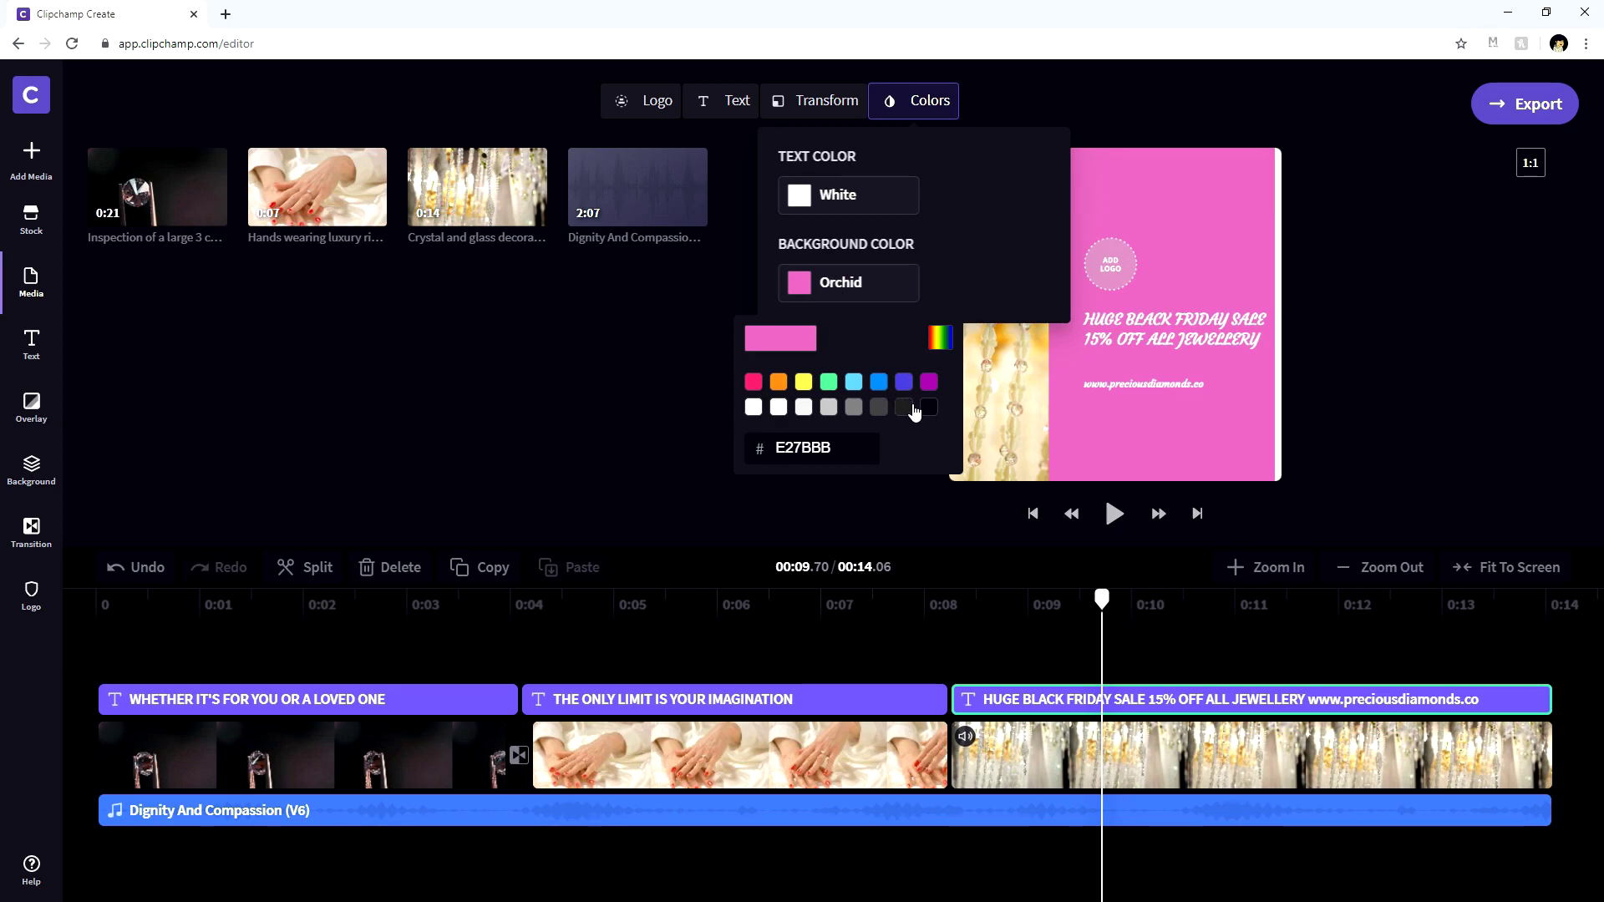
click(929, 408)
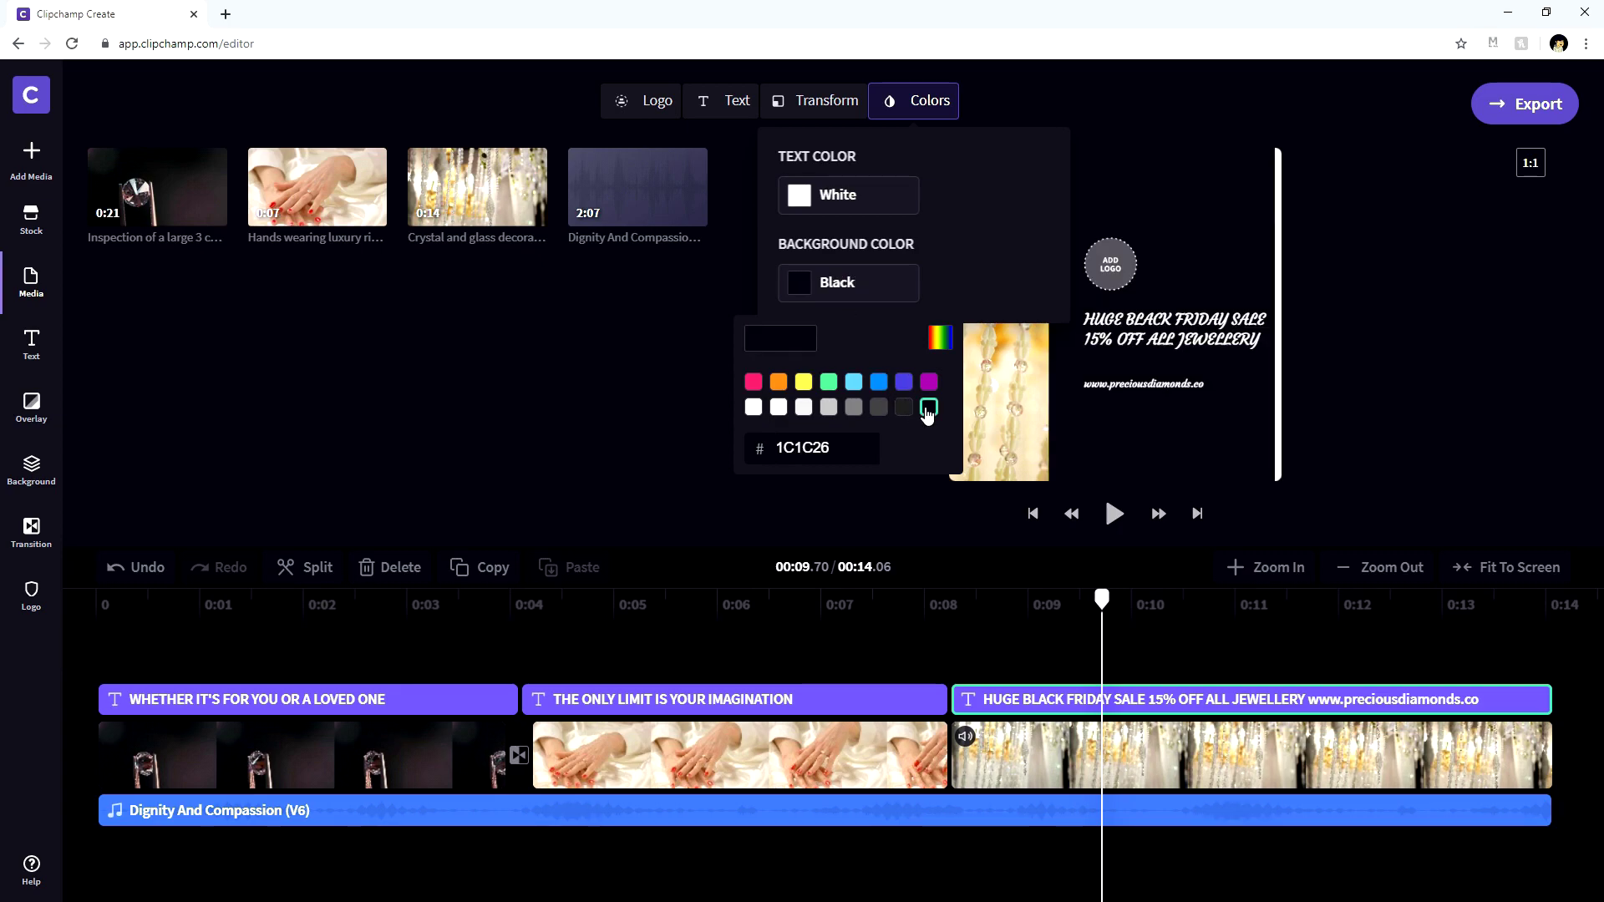
click(869, 203)
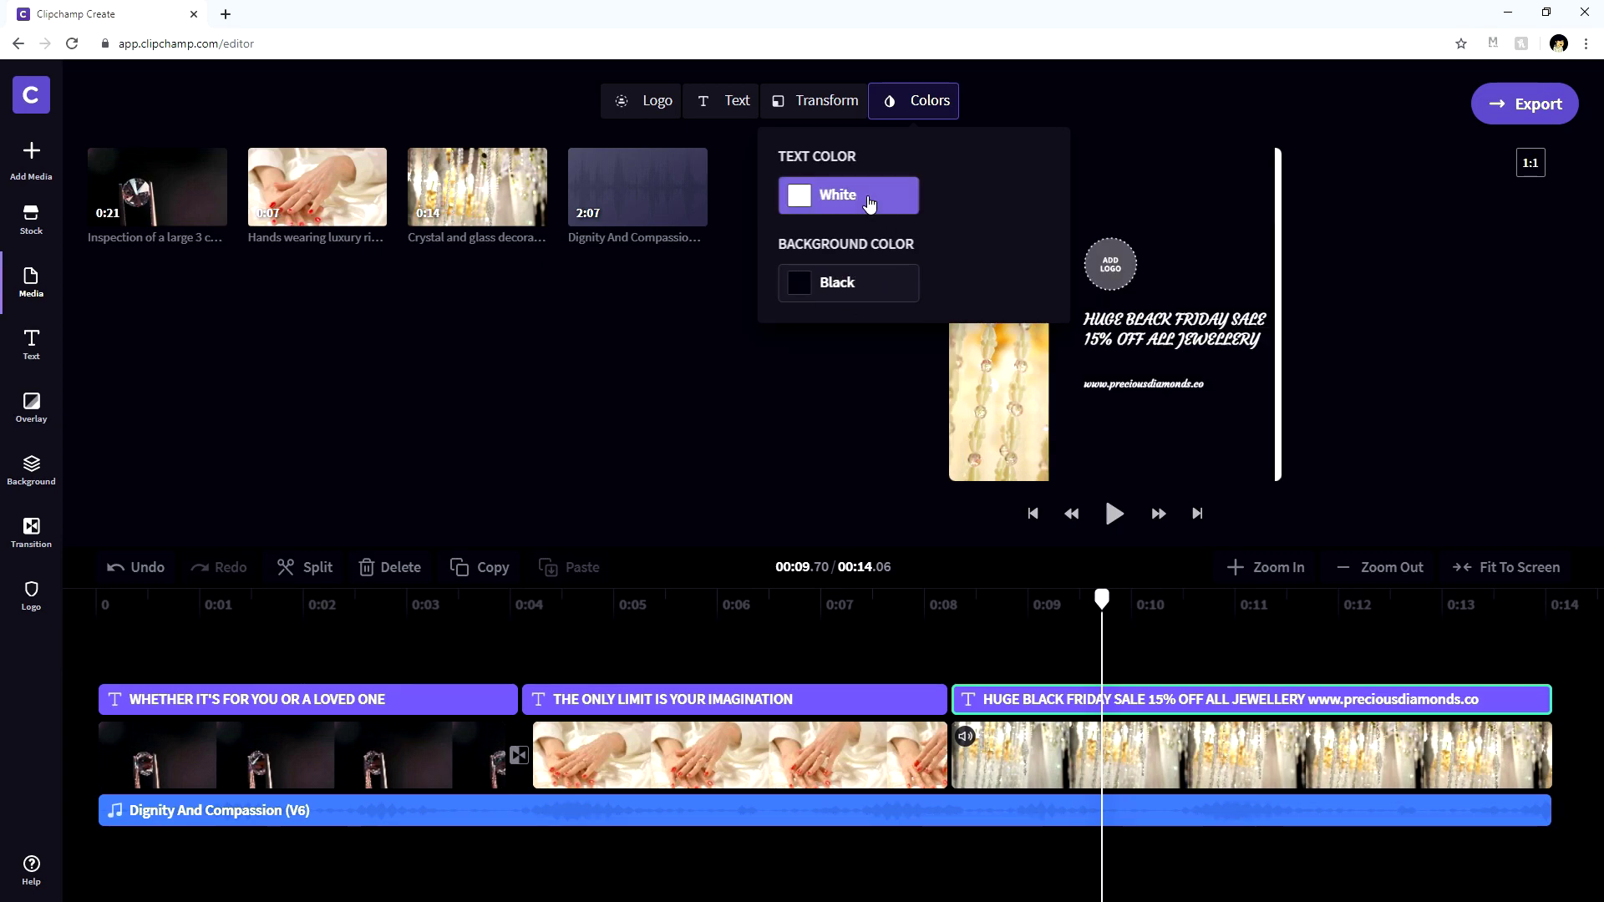
After trying several colours, set the end card text to Khaki (FBE555) and preview
click(789, 197)
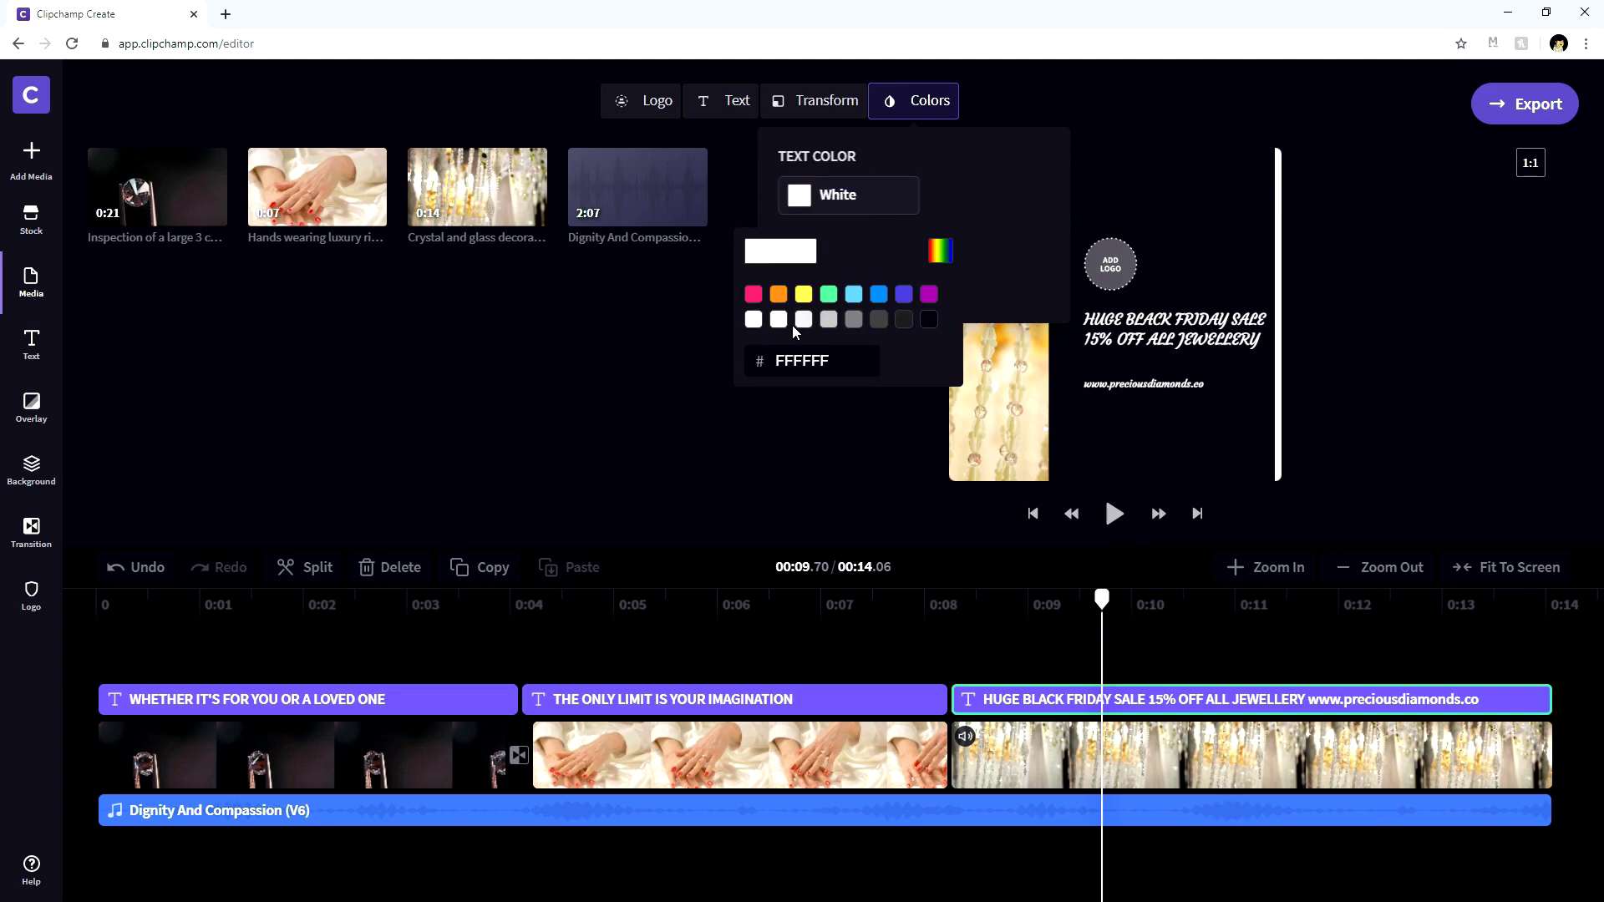
click(804, 319)
click(754, 319)
click(803, 294)
click(854, 297)
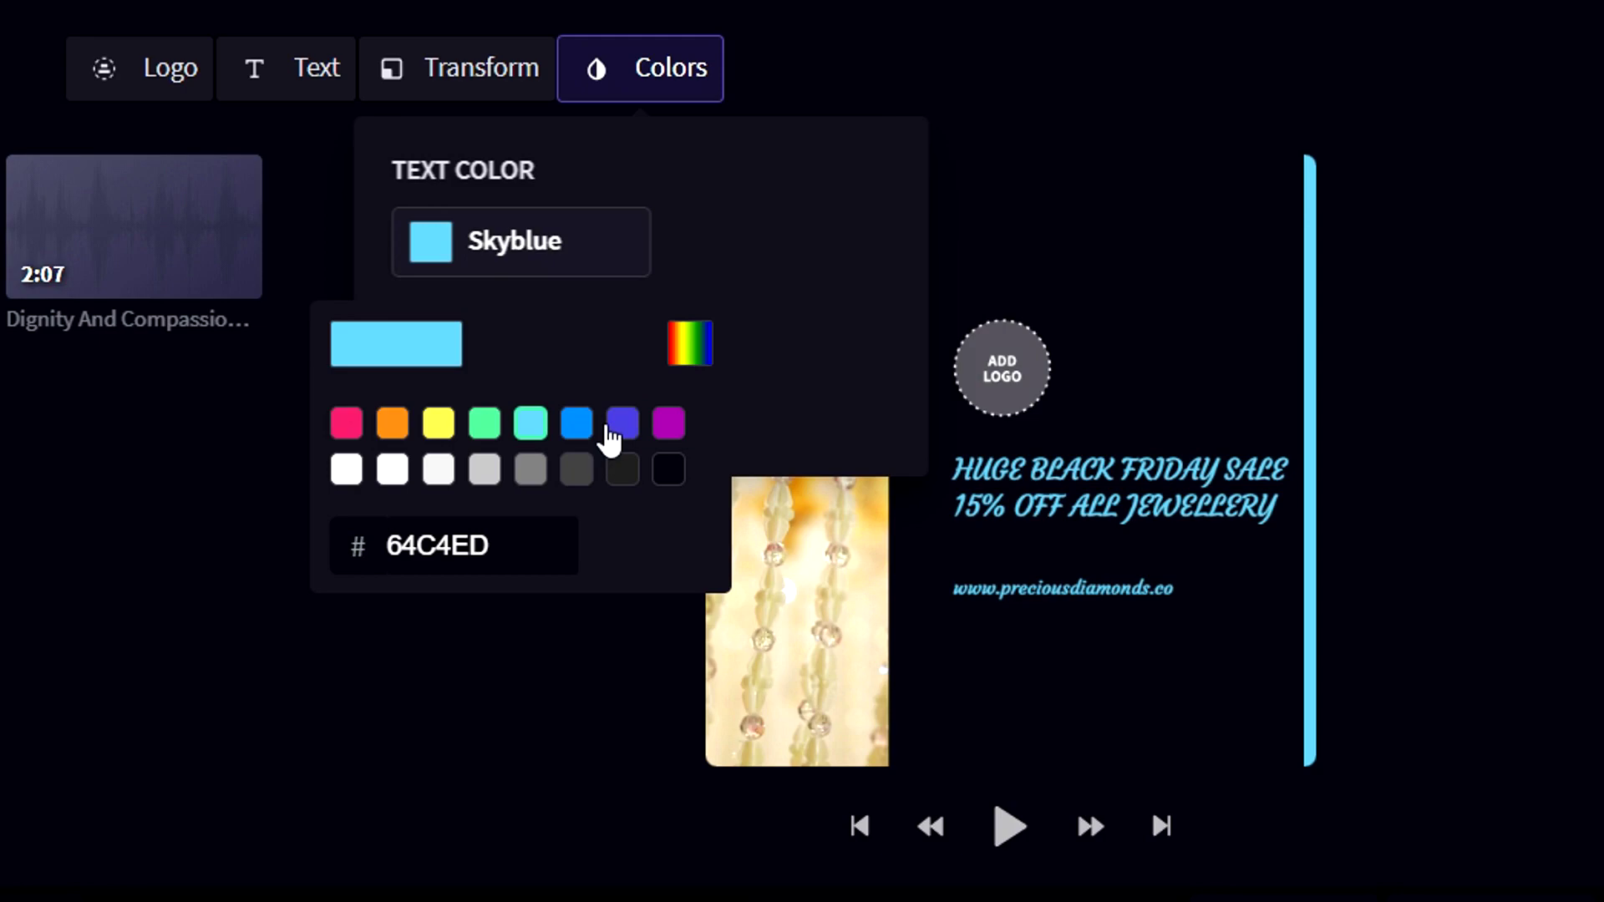
click(613, 434)
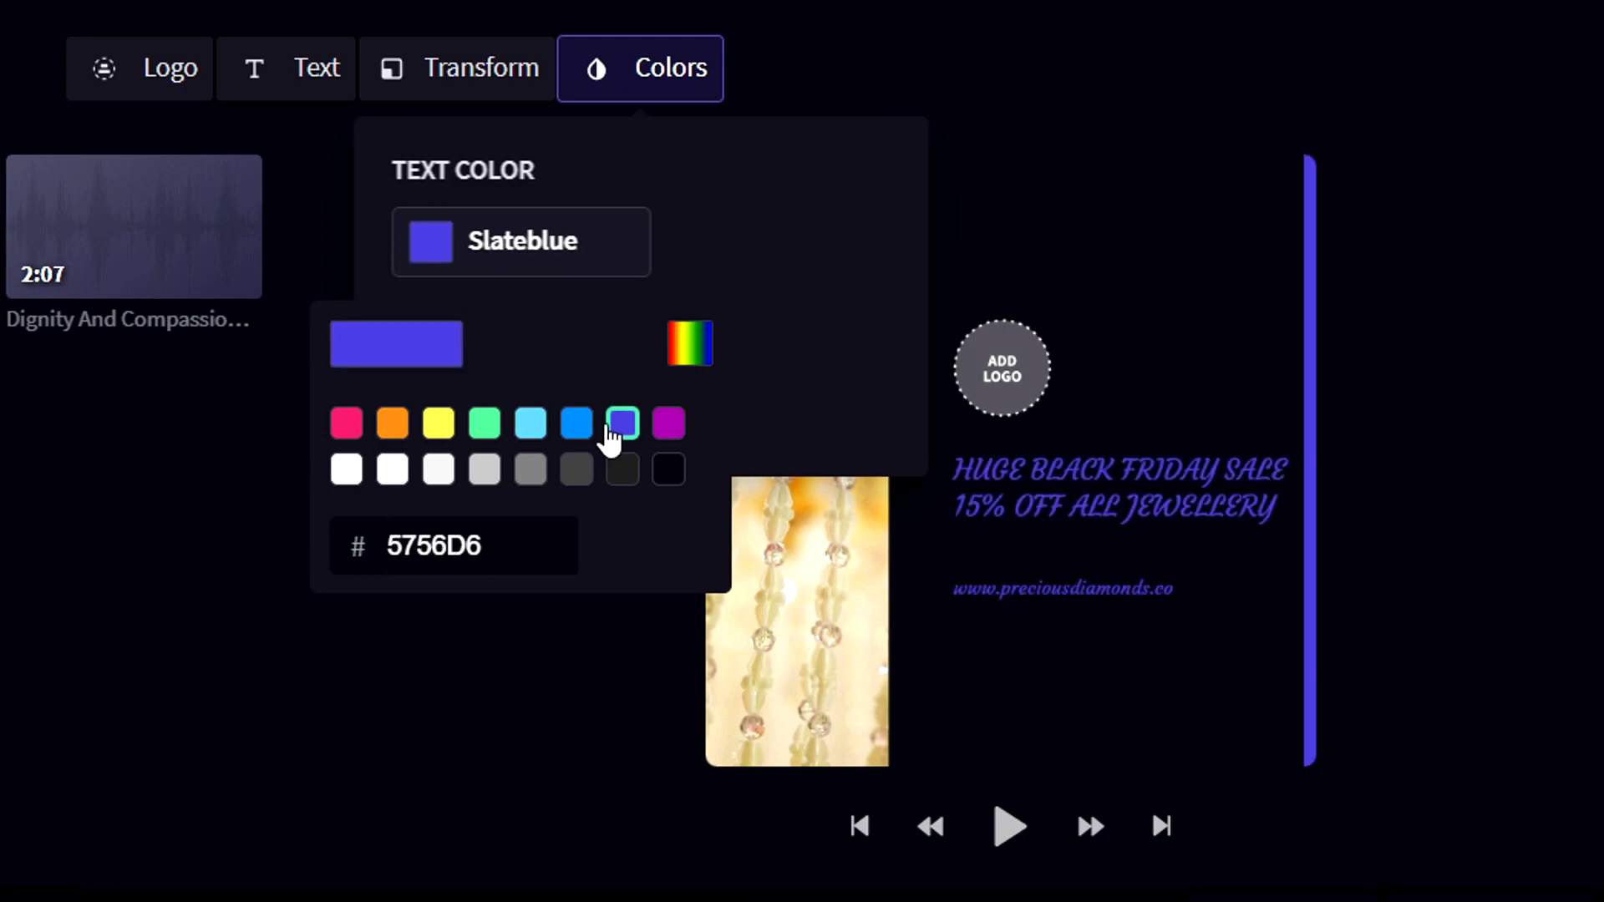
click(434, 432)
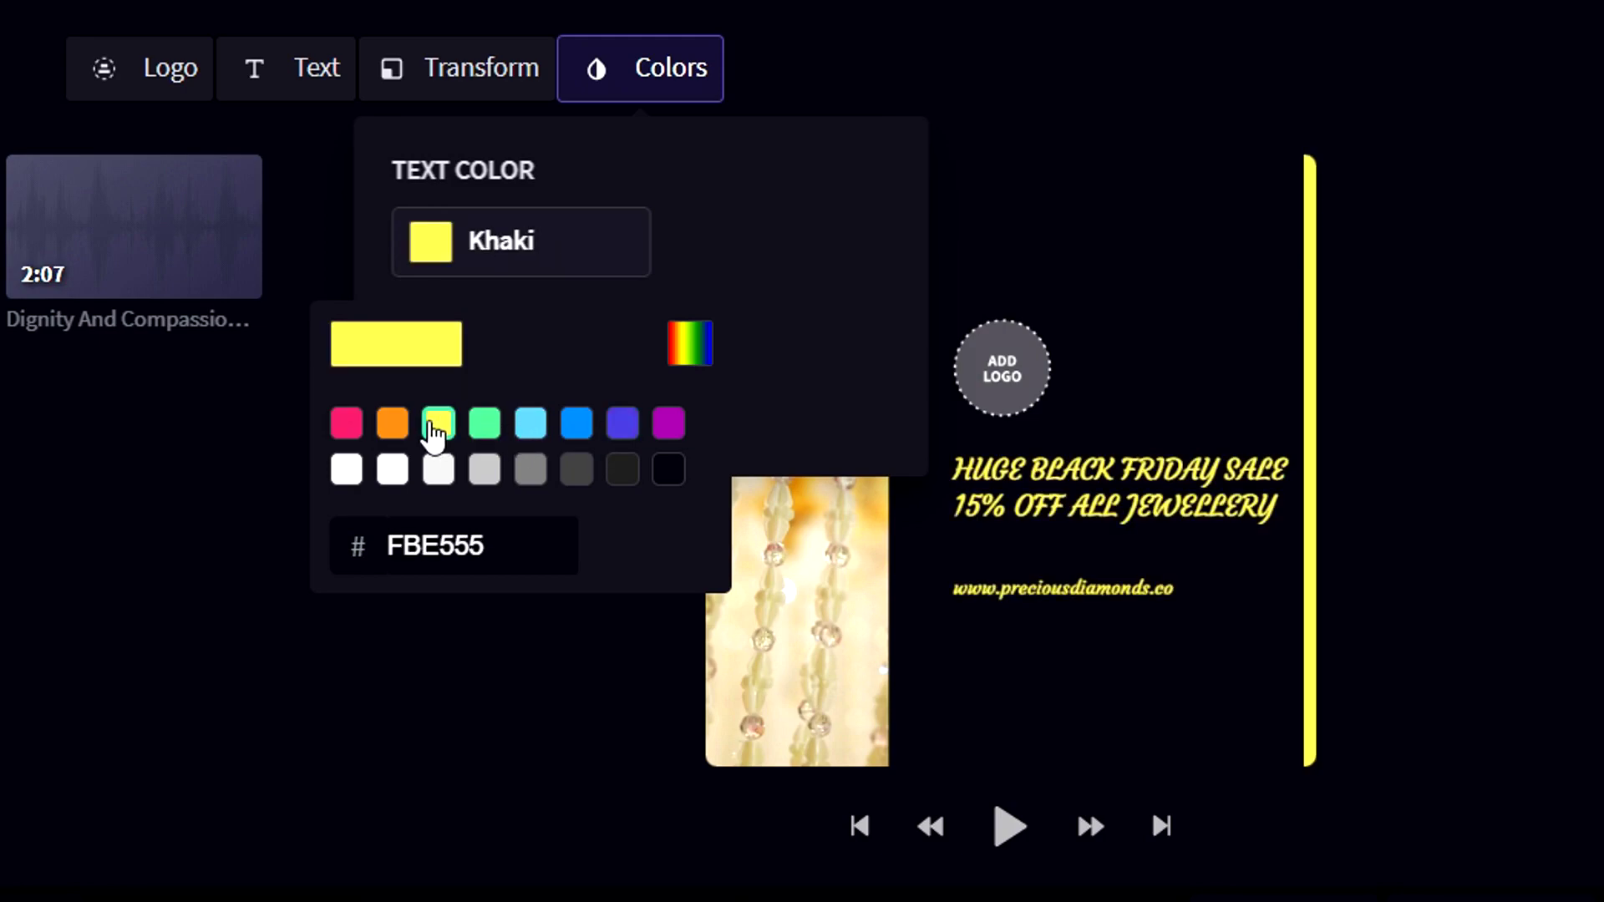
click(802, 580)
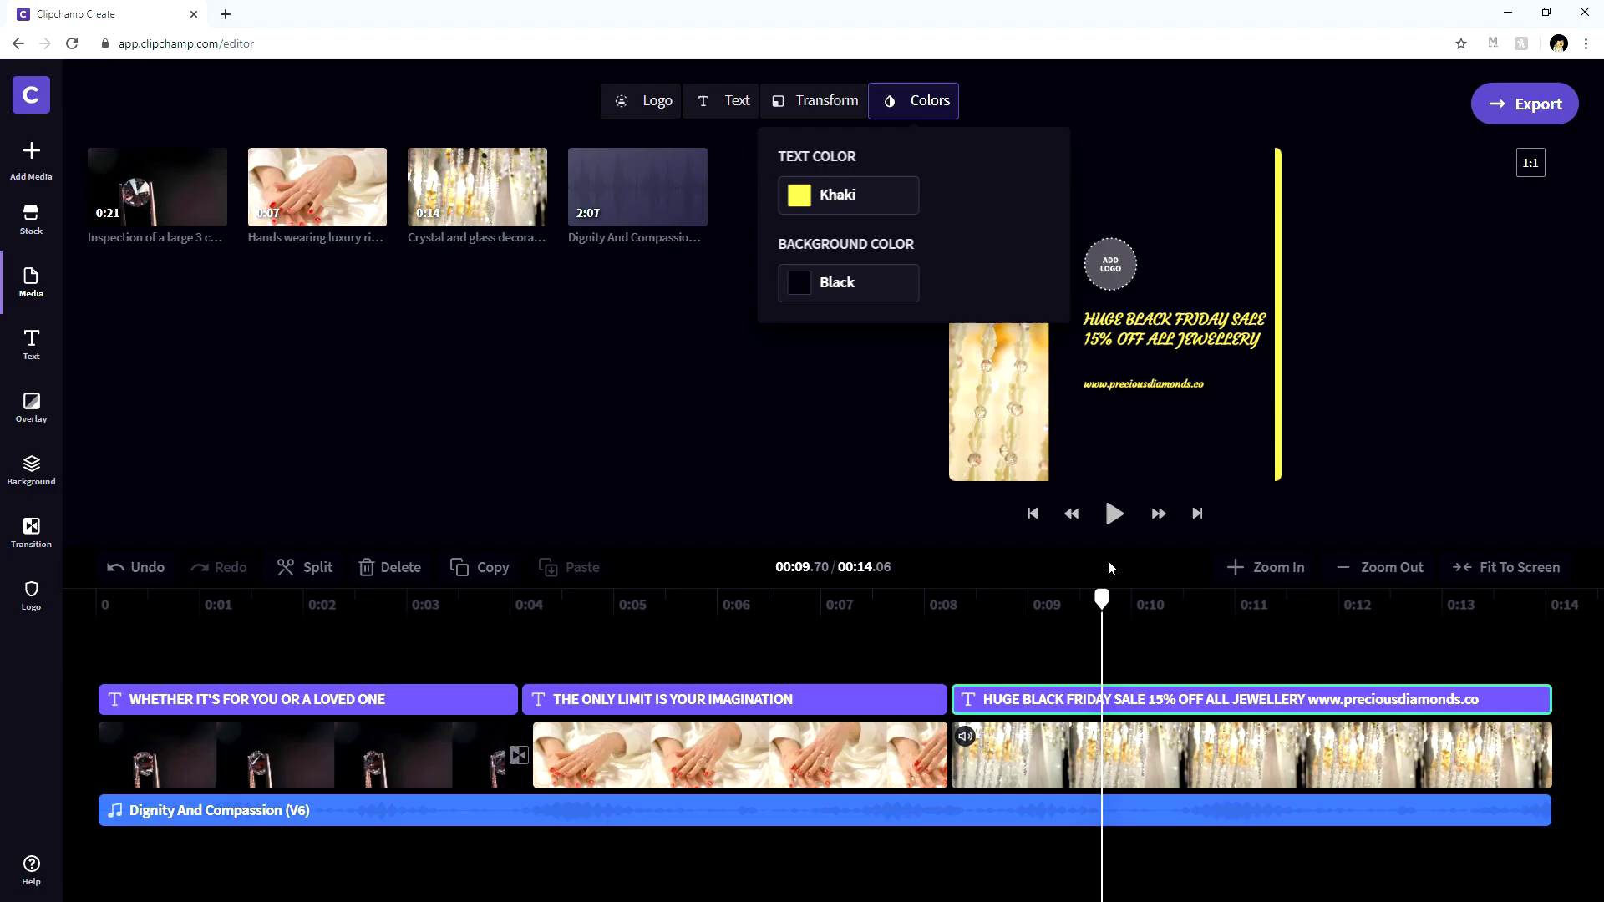
click(1114, 514)
click(1072, 514)
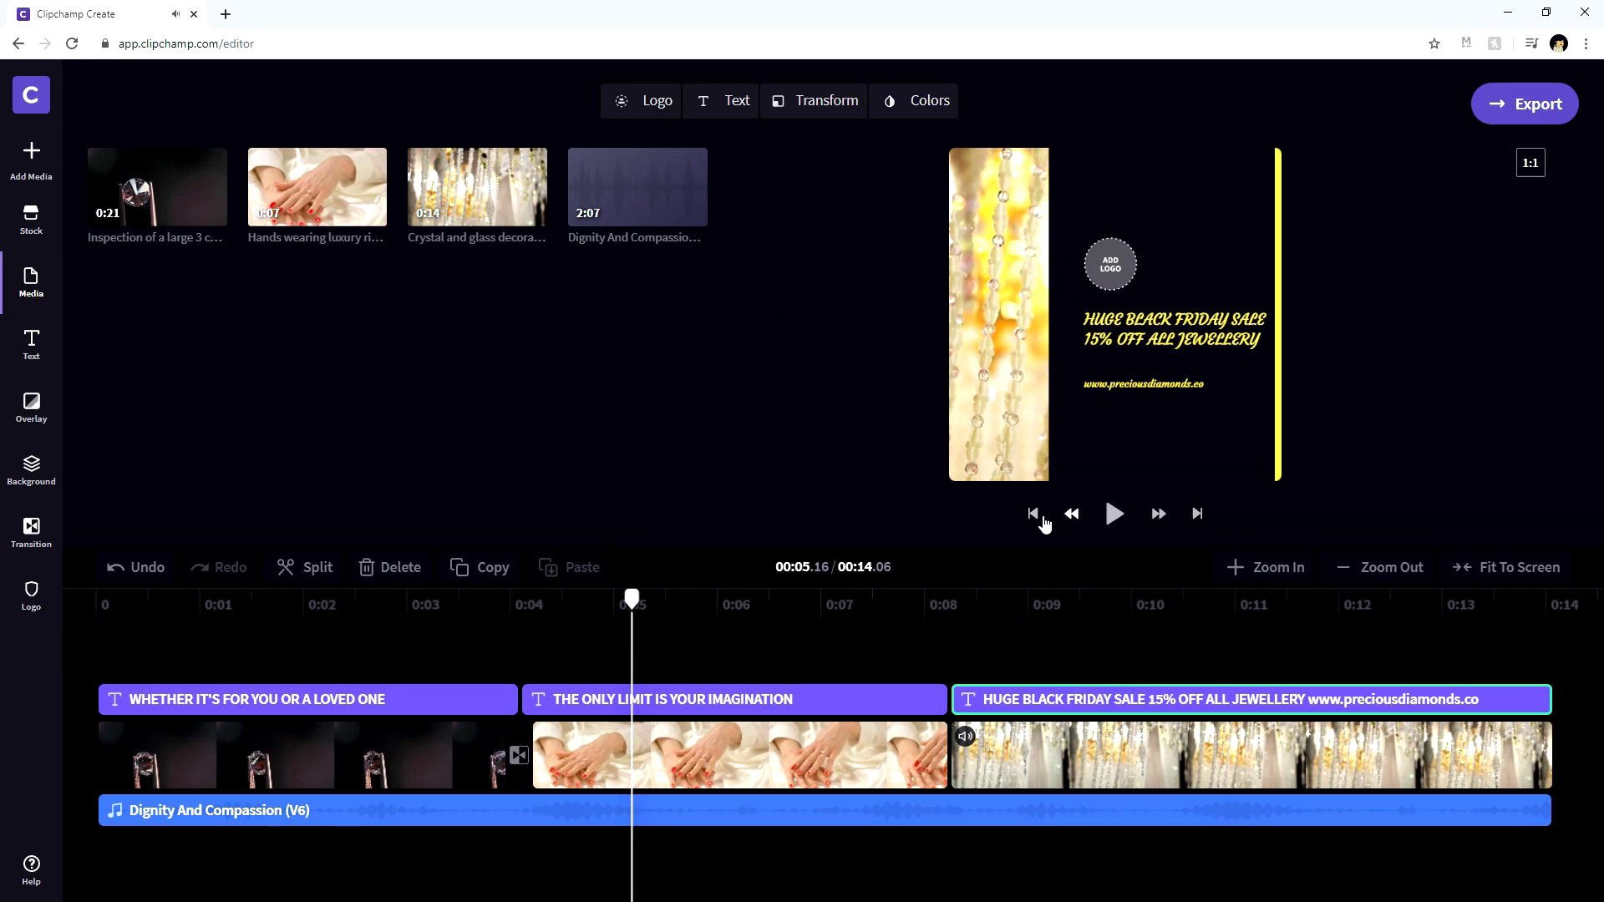
click(1067, 514)
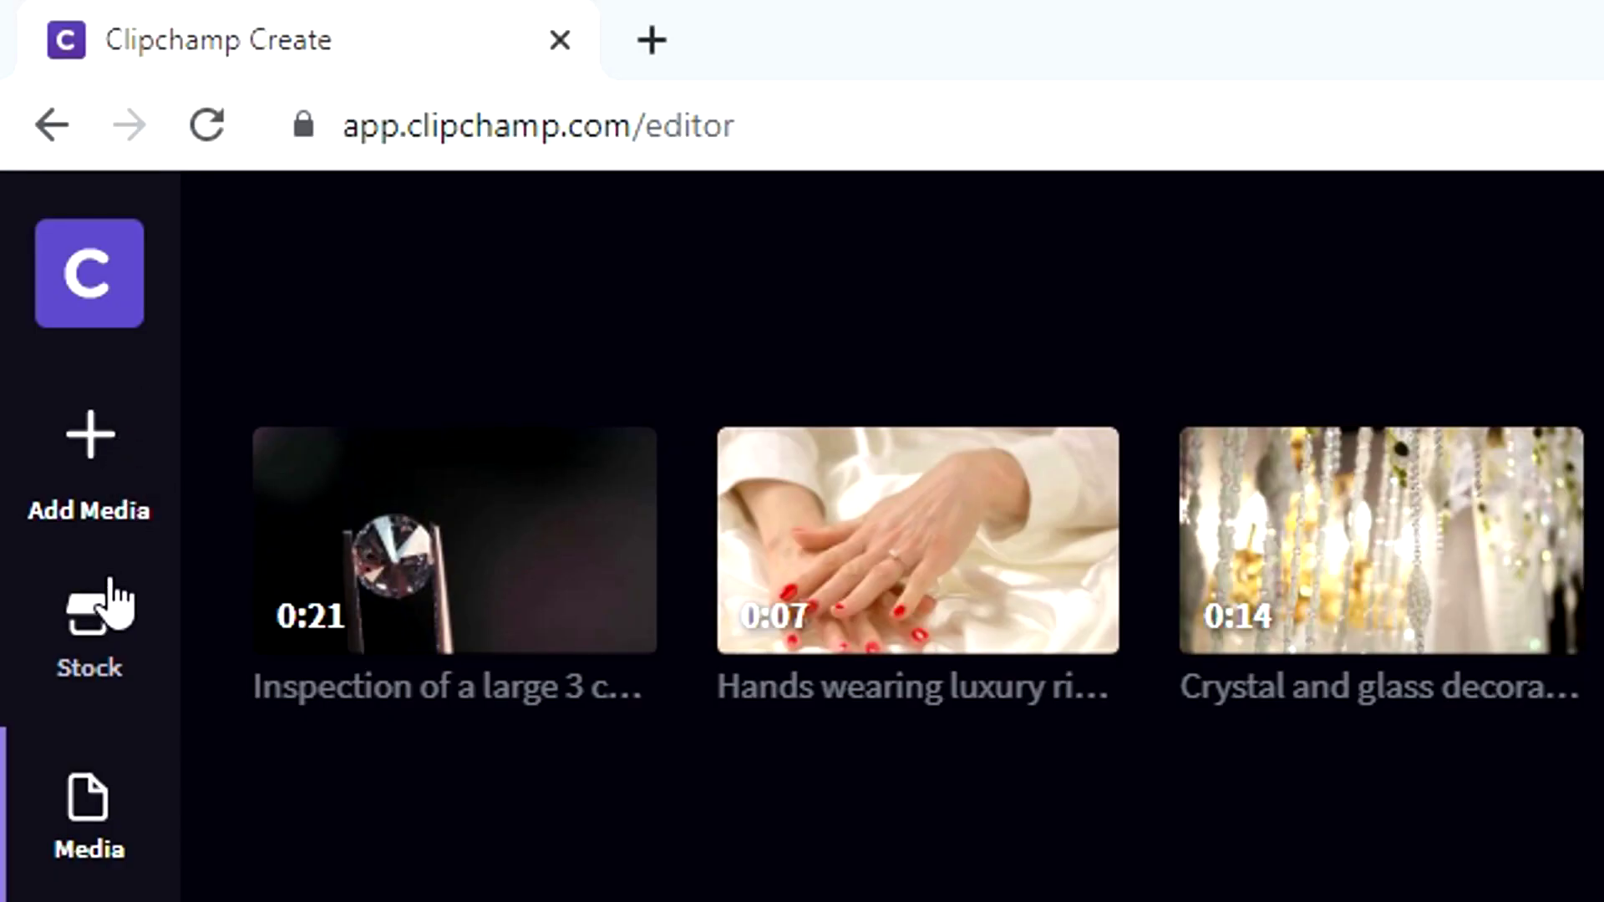
Browse the Stock library, scrolling through its Footage collections
click(101, 619)
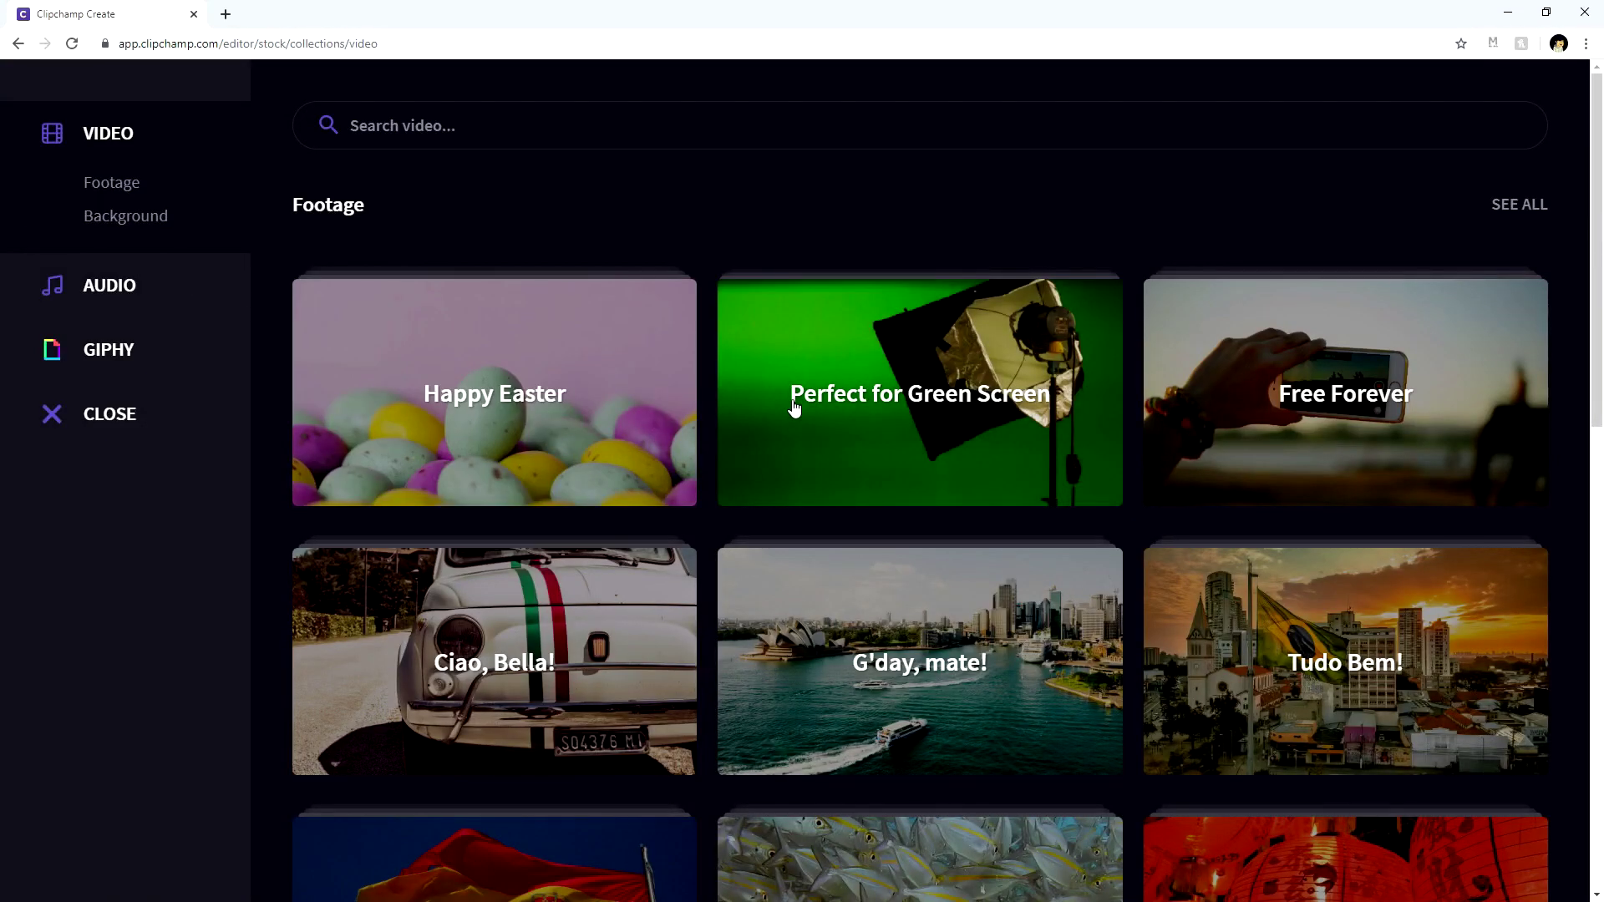
scroll(836, 414, down, 3)
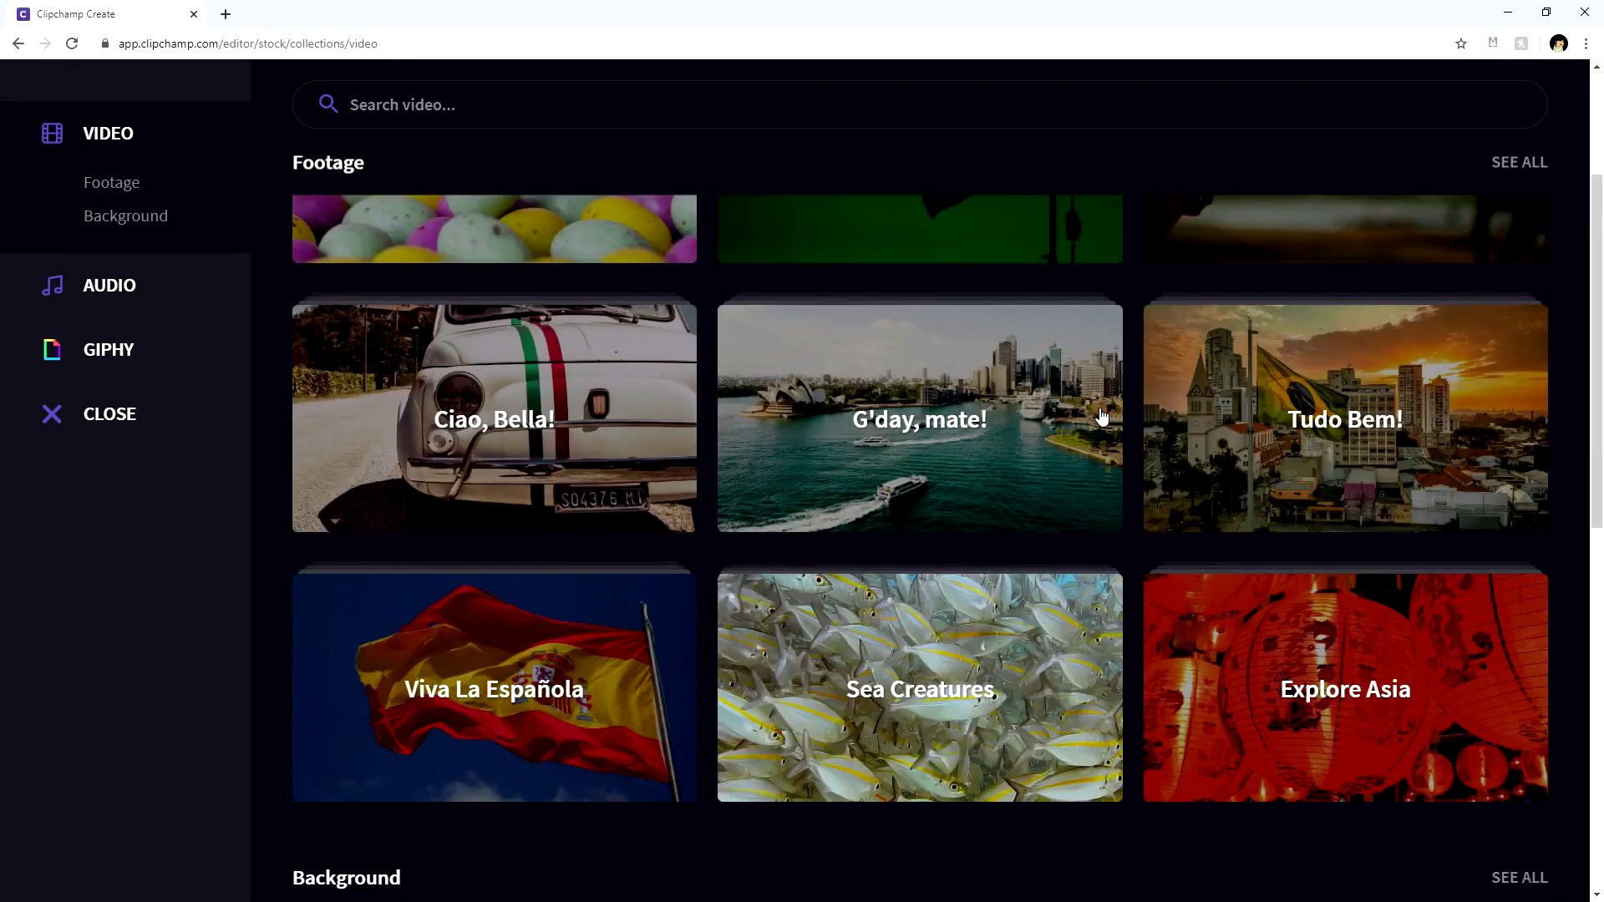
scroll(1101, 415, up, 3)
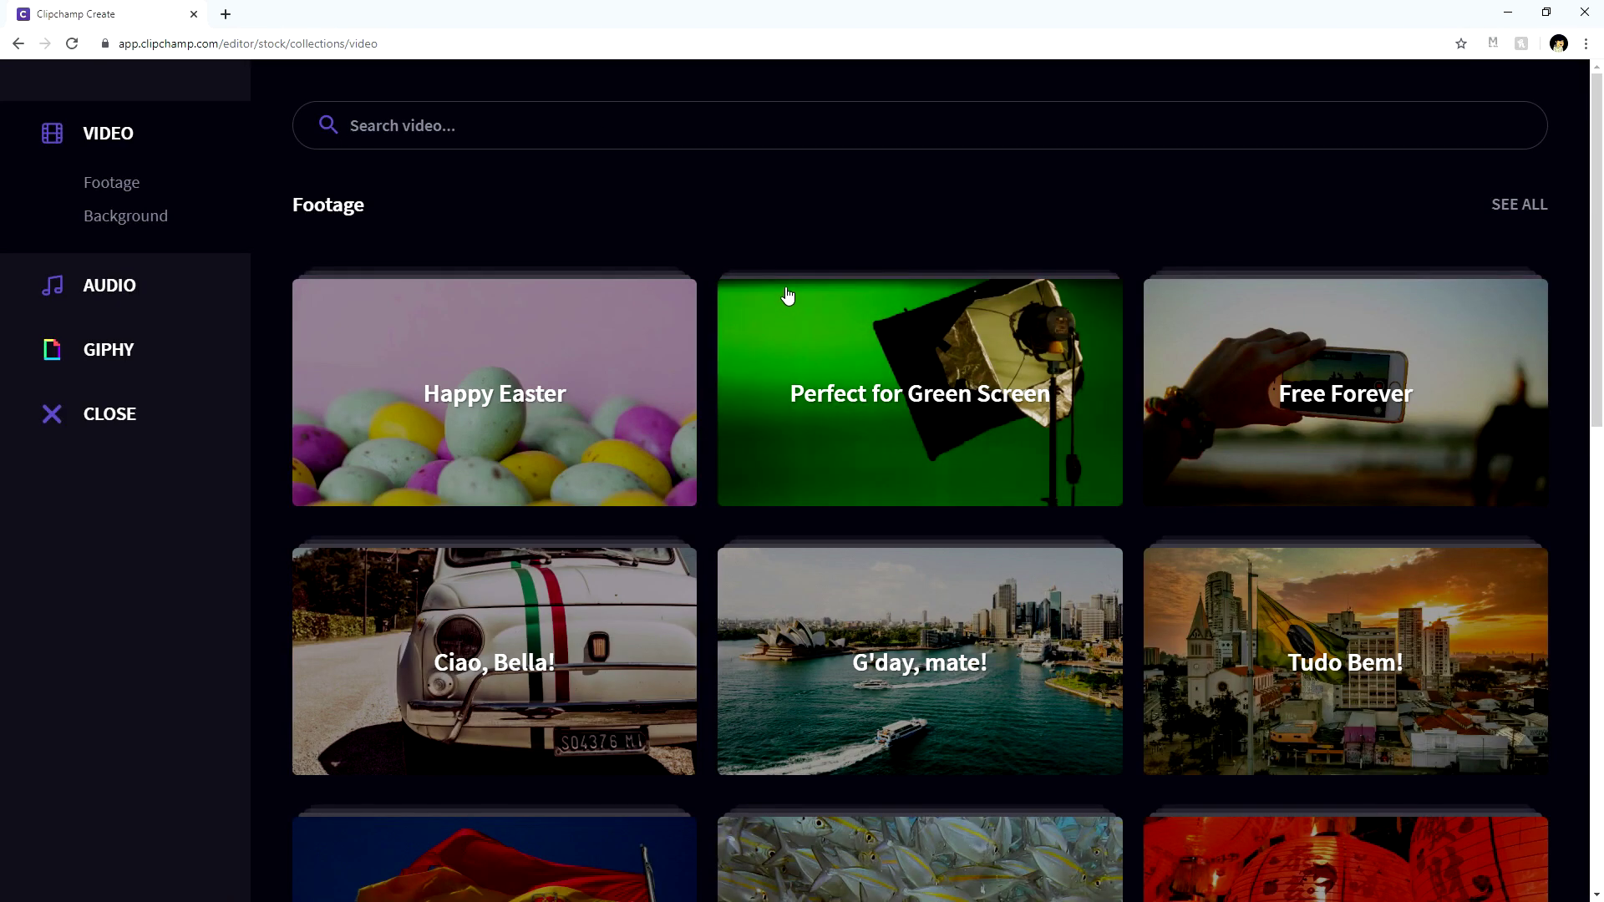
scroll(838, 405, down, 4)
scroll(727, 368, up, 4)
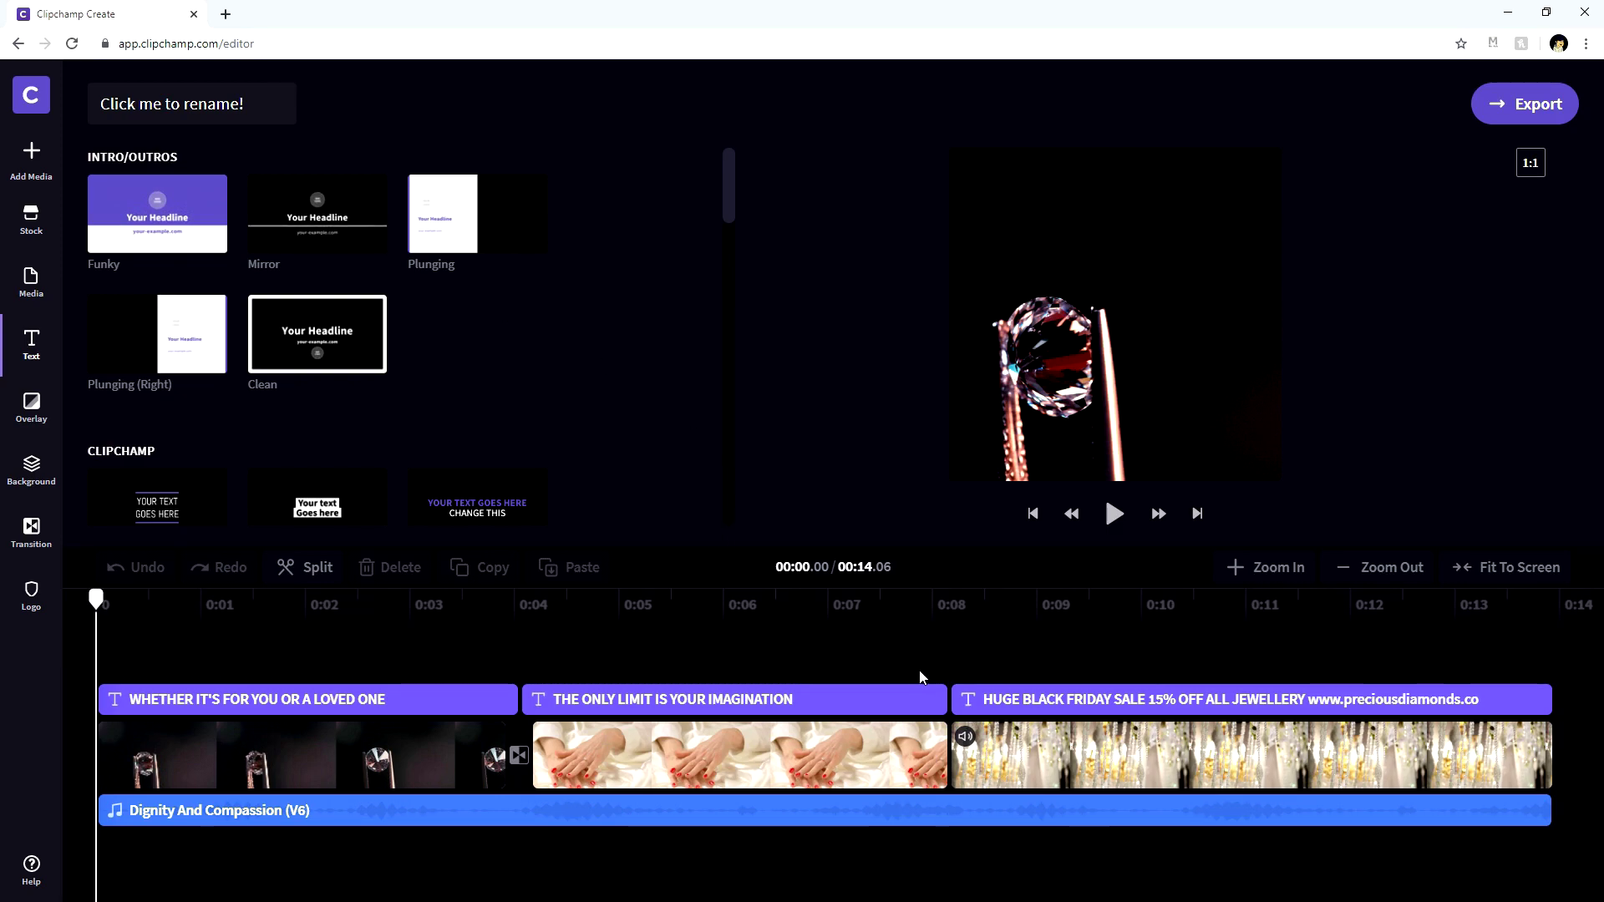
Look through the Overlay graphics and the Background options in the sidebar
click(31, 407)
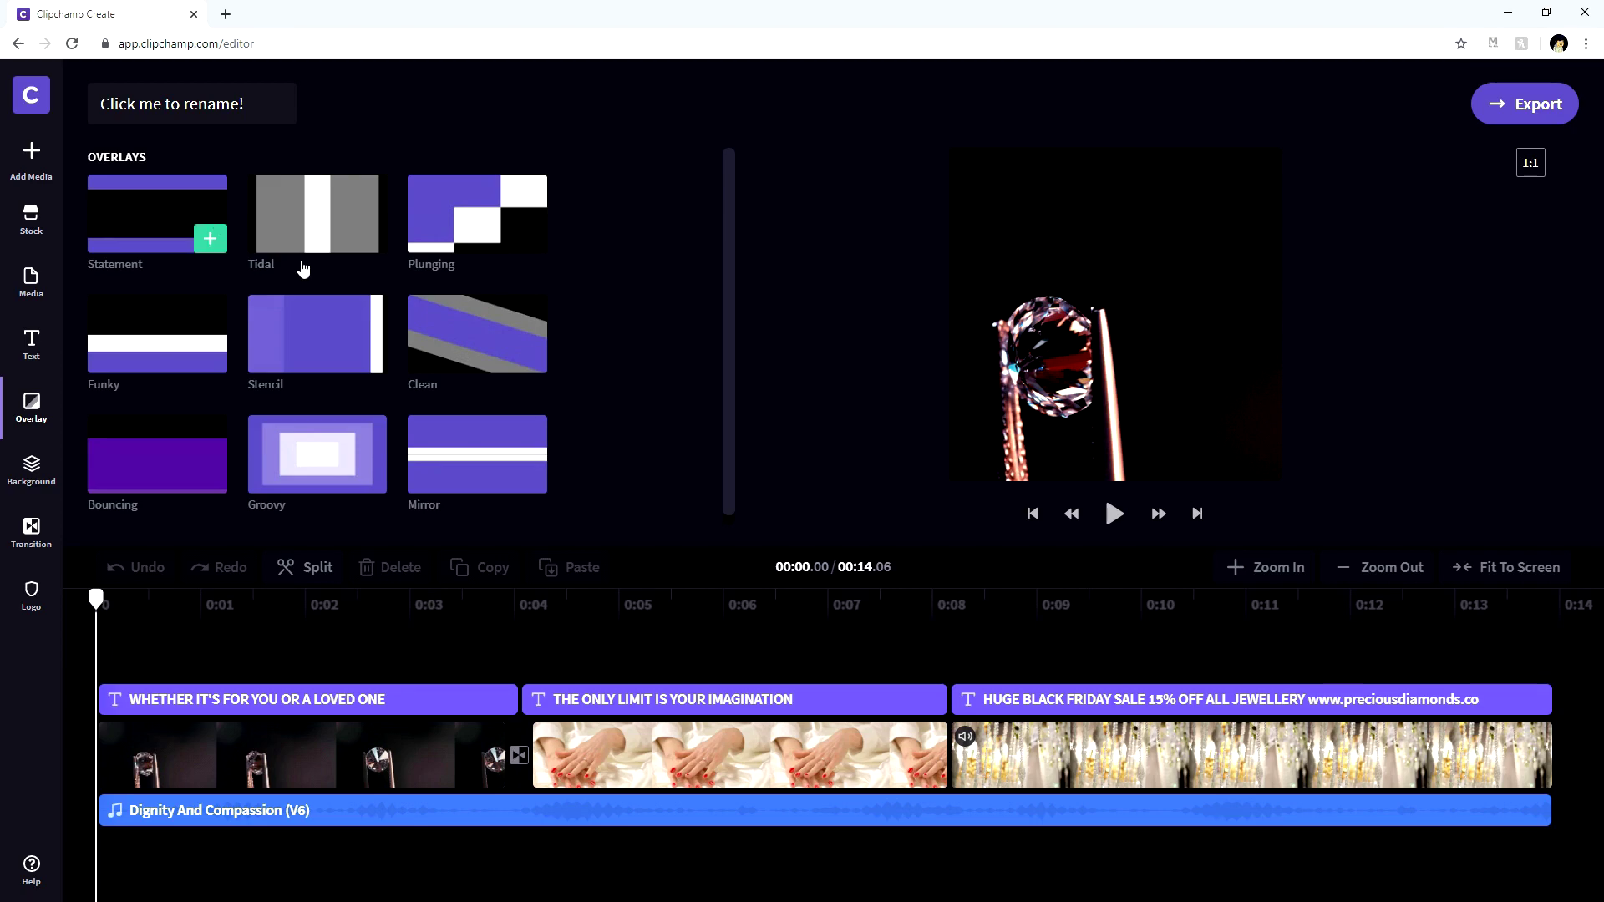
mouse_move(445, 341)
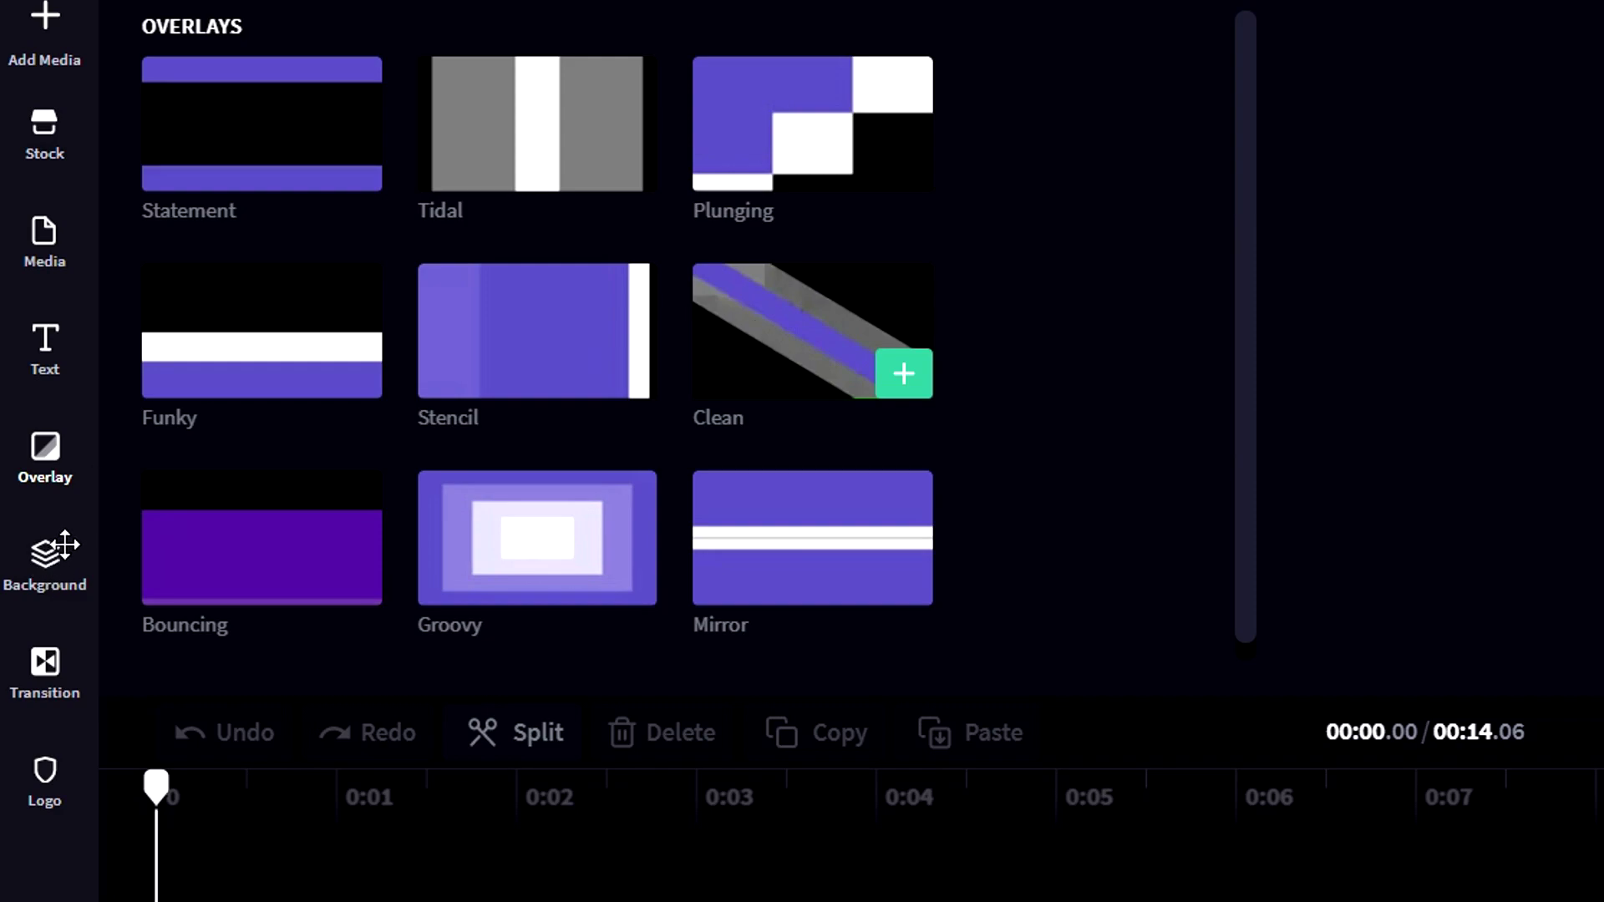
click(62, 548)
mouse_move(256, 200)
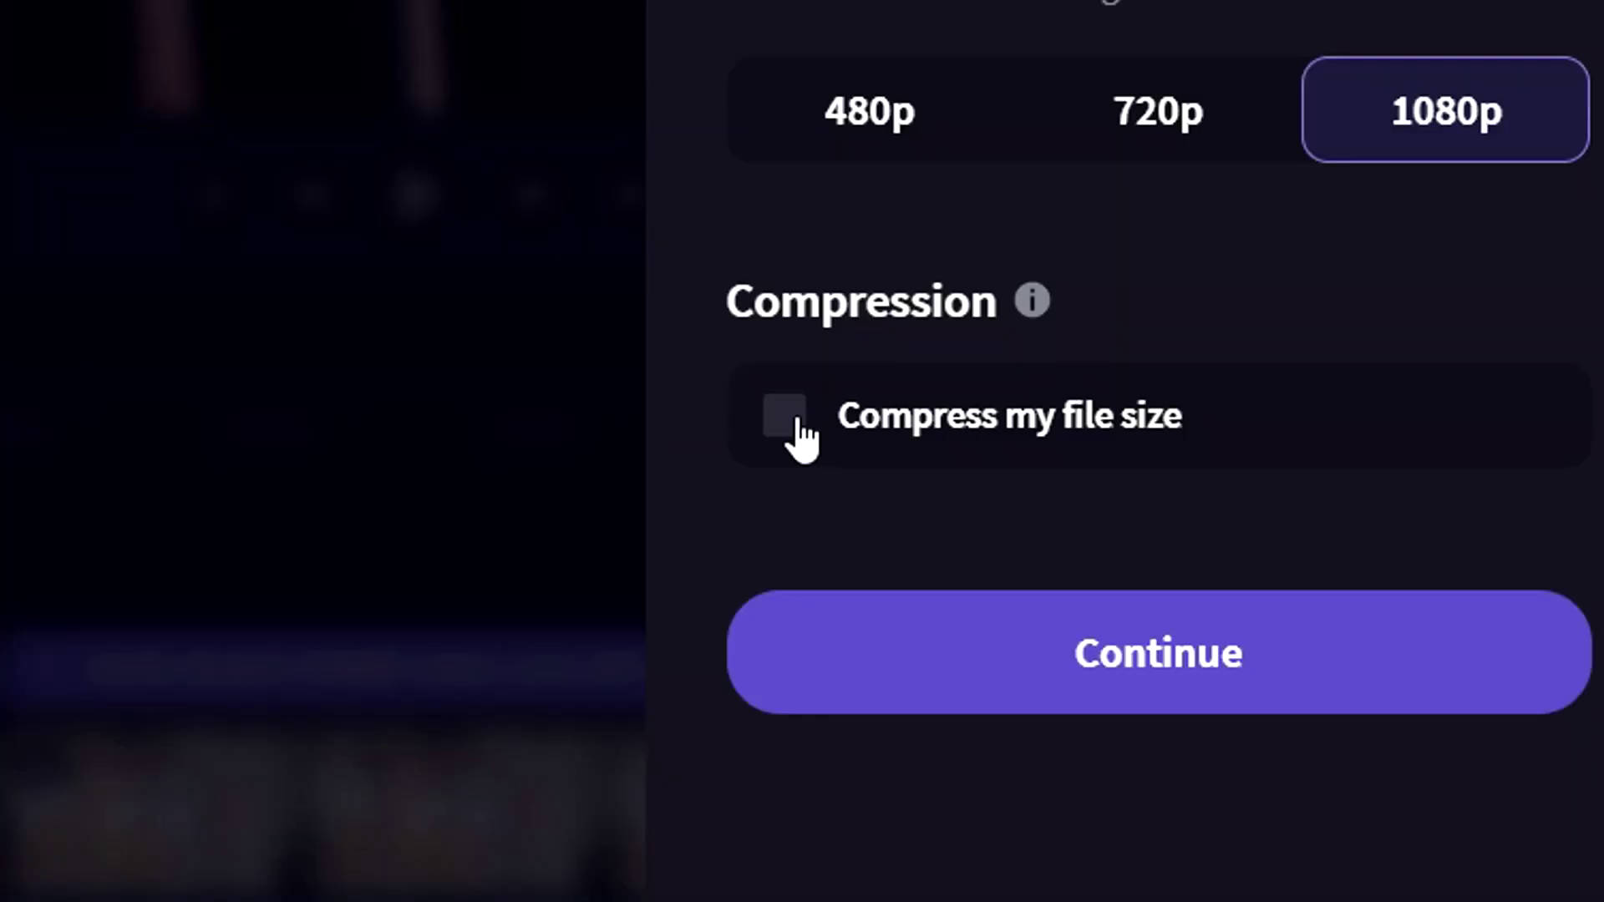
Turn on Compress my file size for the 1080p export
click(802, 436)
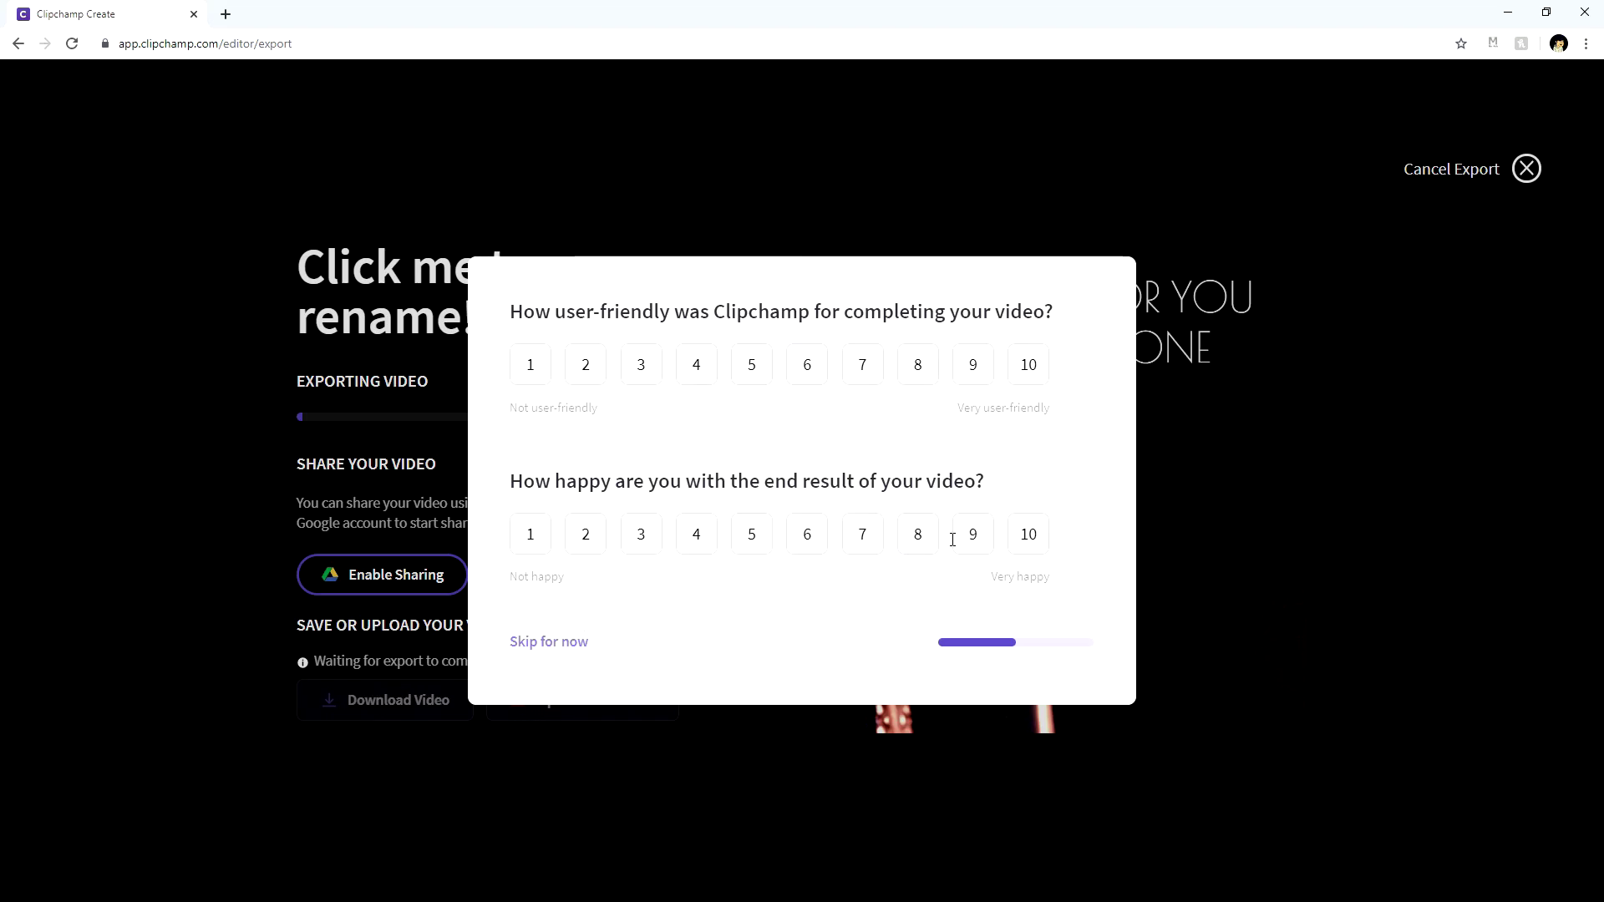
Rate the result 9 in the feedback survey to dismiss it
click(1069, 556)
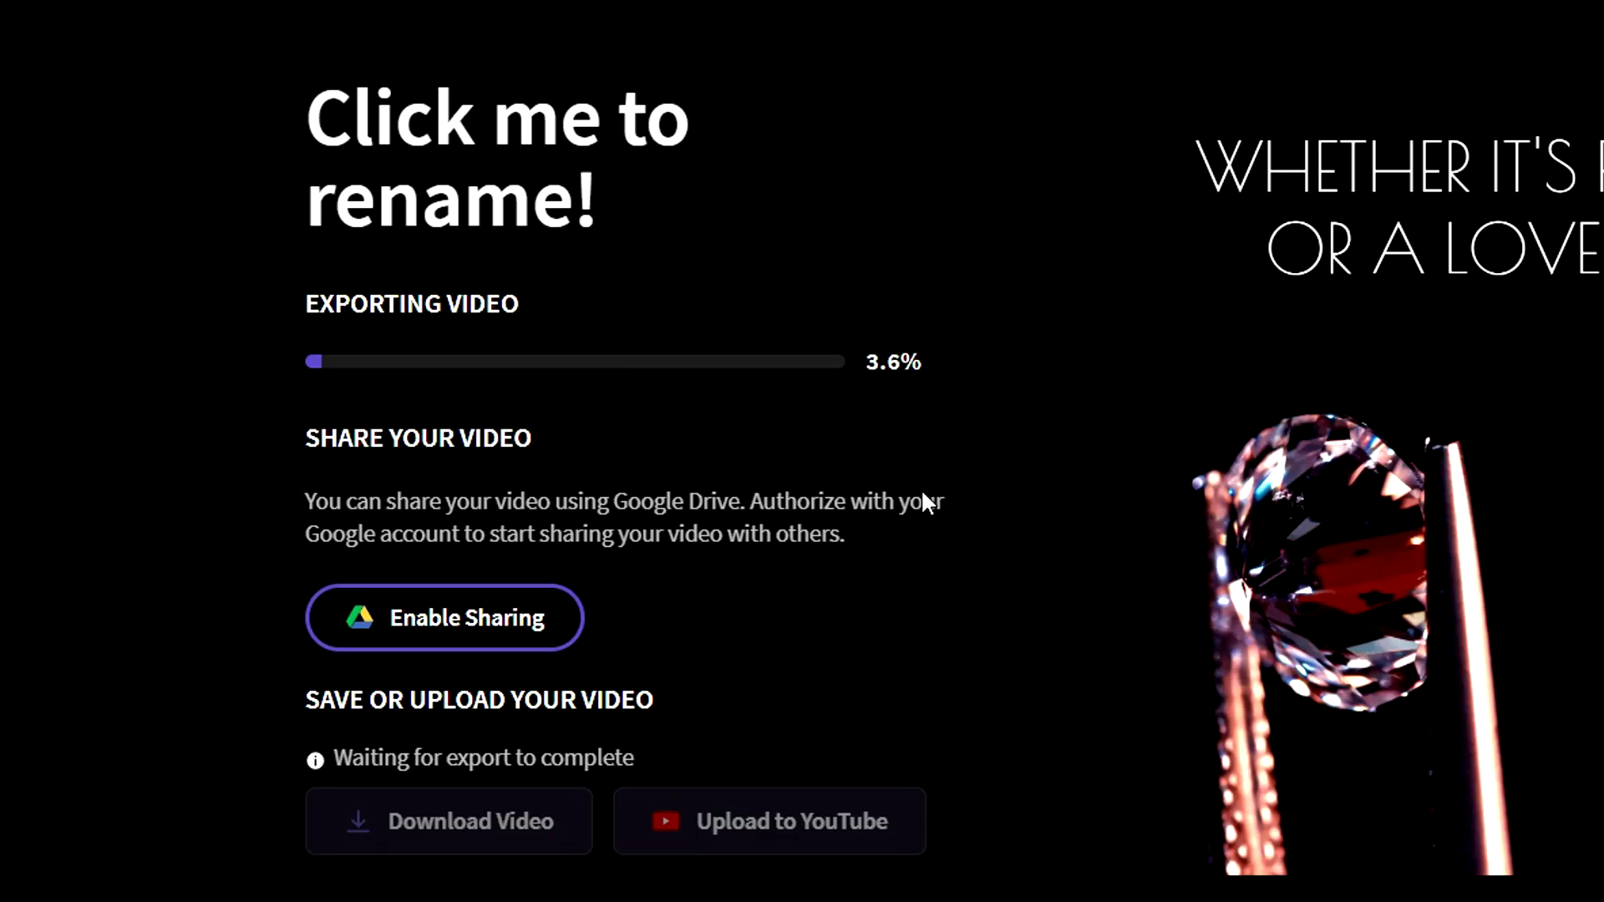